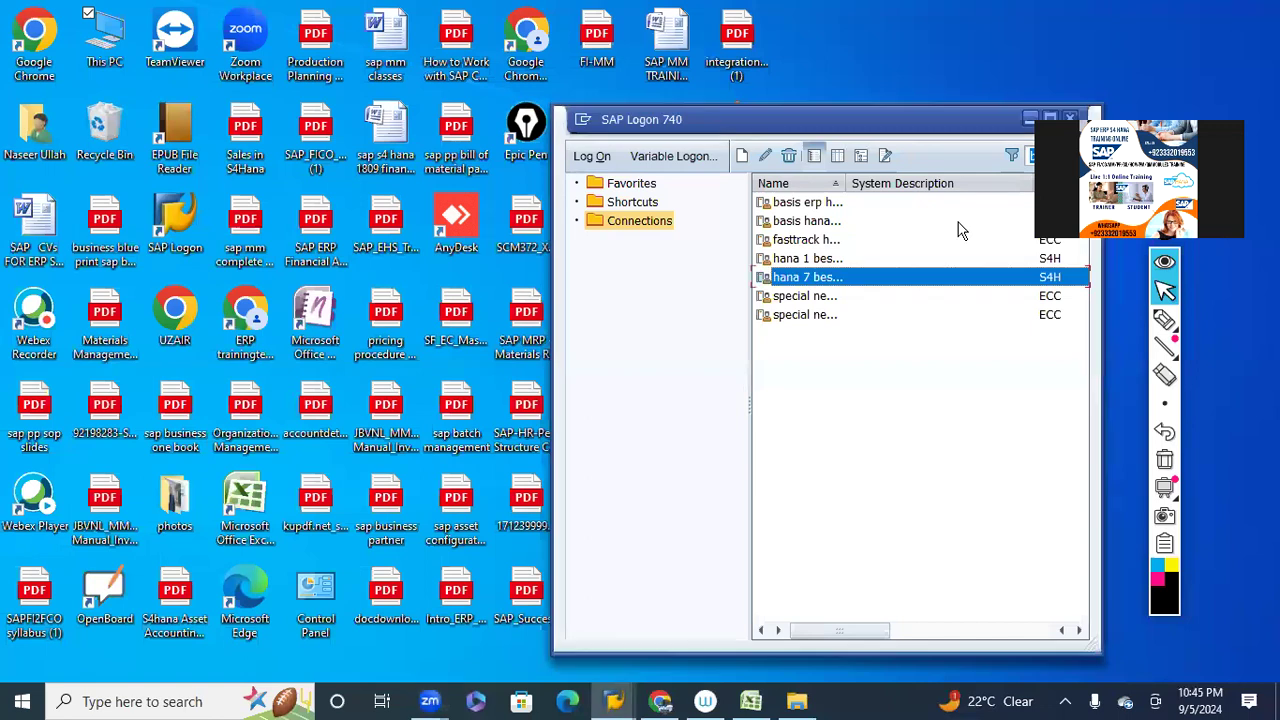
Switch to the SAP company code overview and select the SHAN entry.
key(super+d)
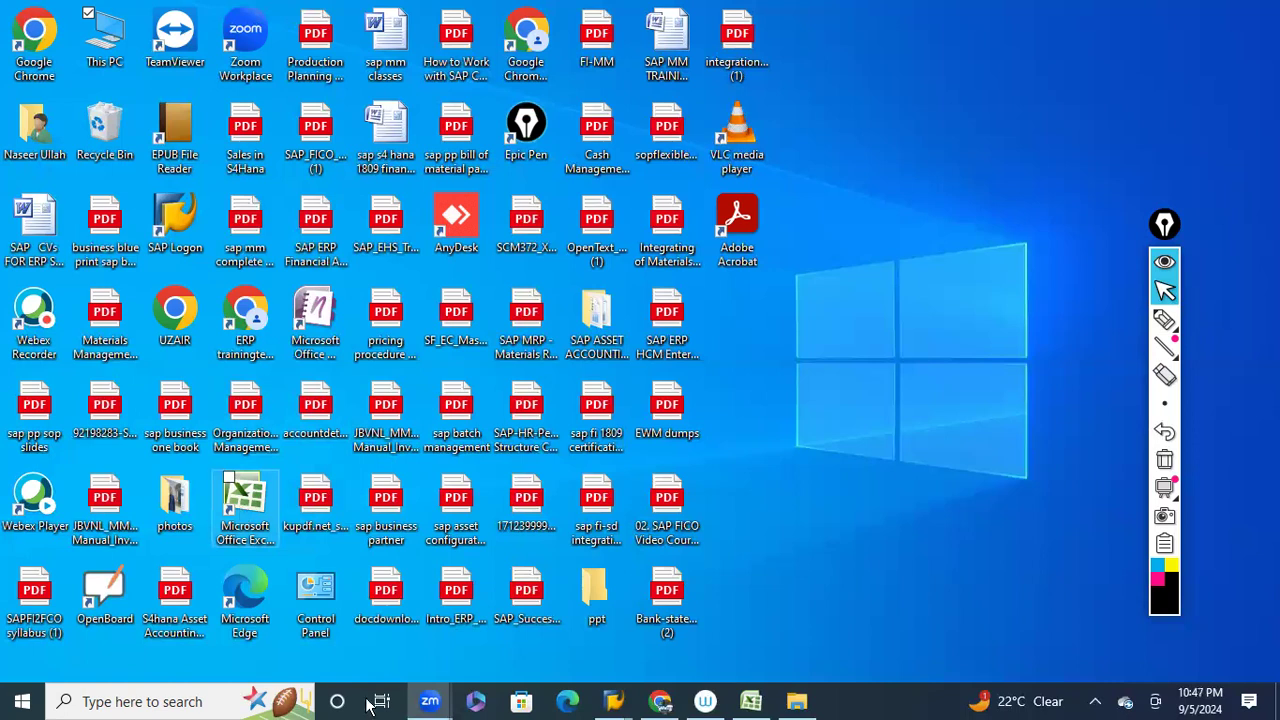
mouse_move(613, 703)
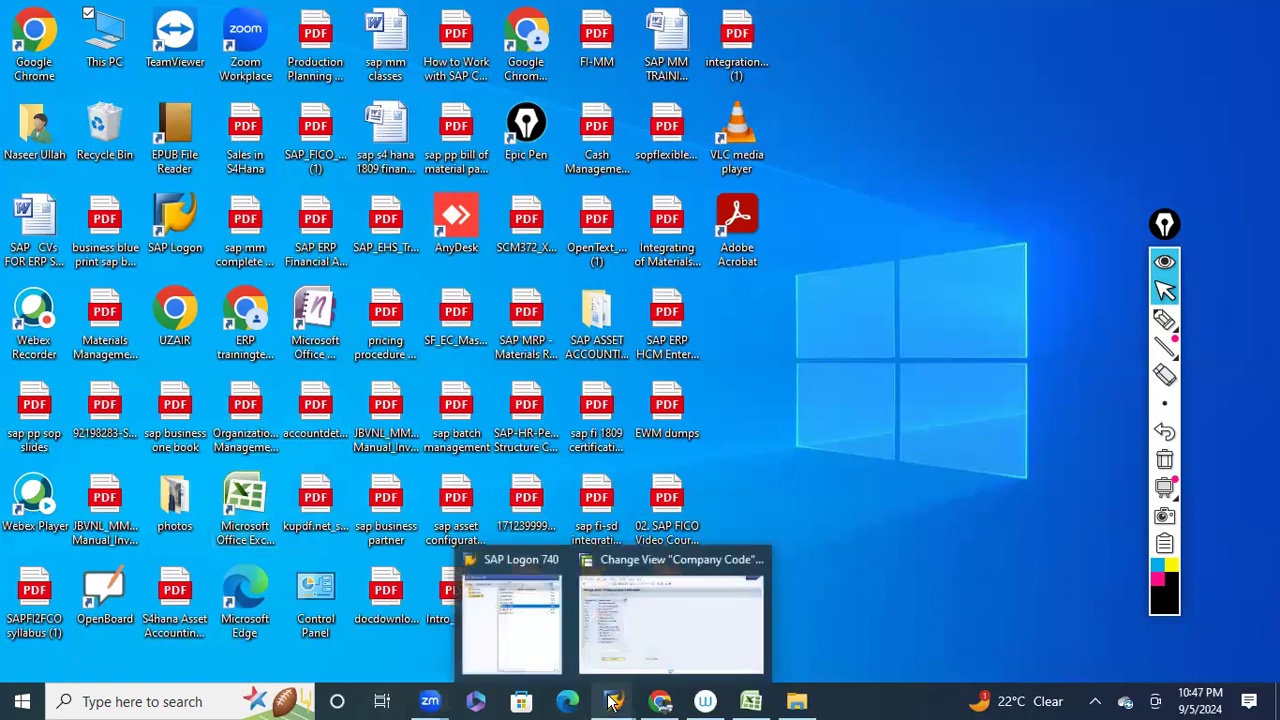
click(637, 630)
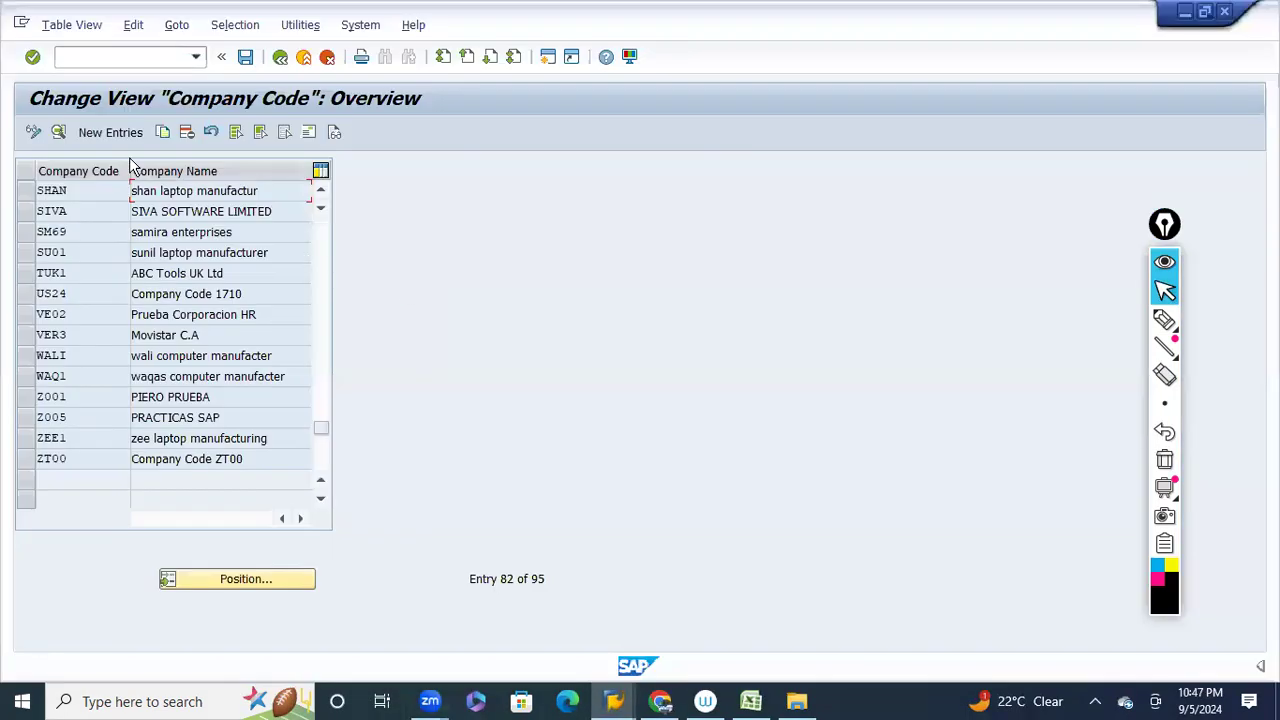
click(25, 190)
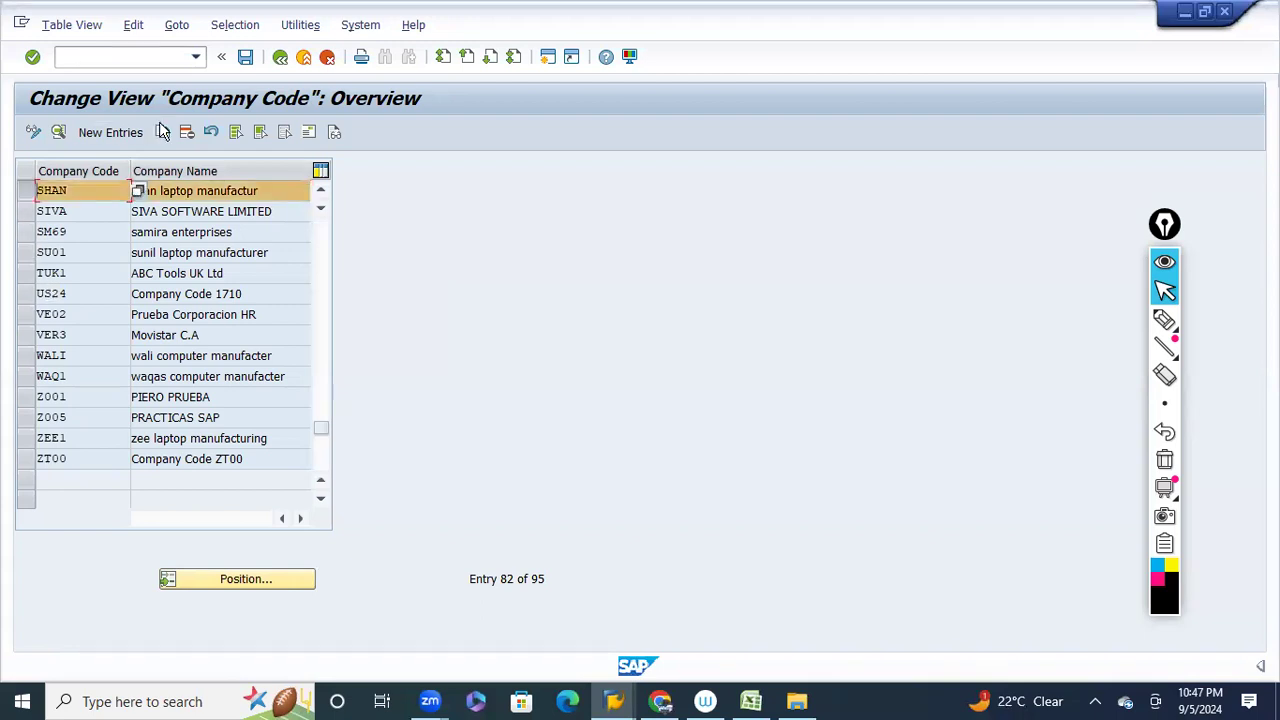
Exit the company code activity and collapse the Enterprise Structure branch of the implementation guide.
click(281, 59)
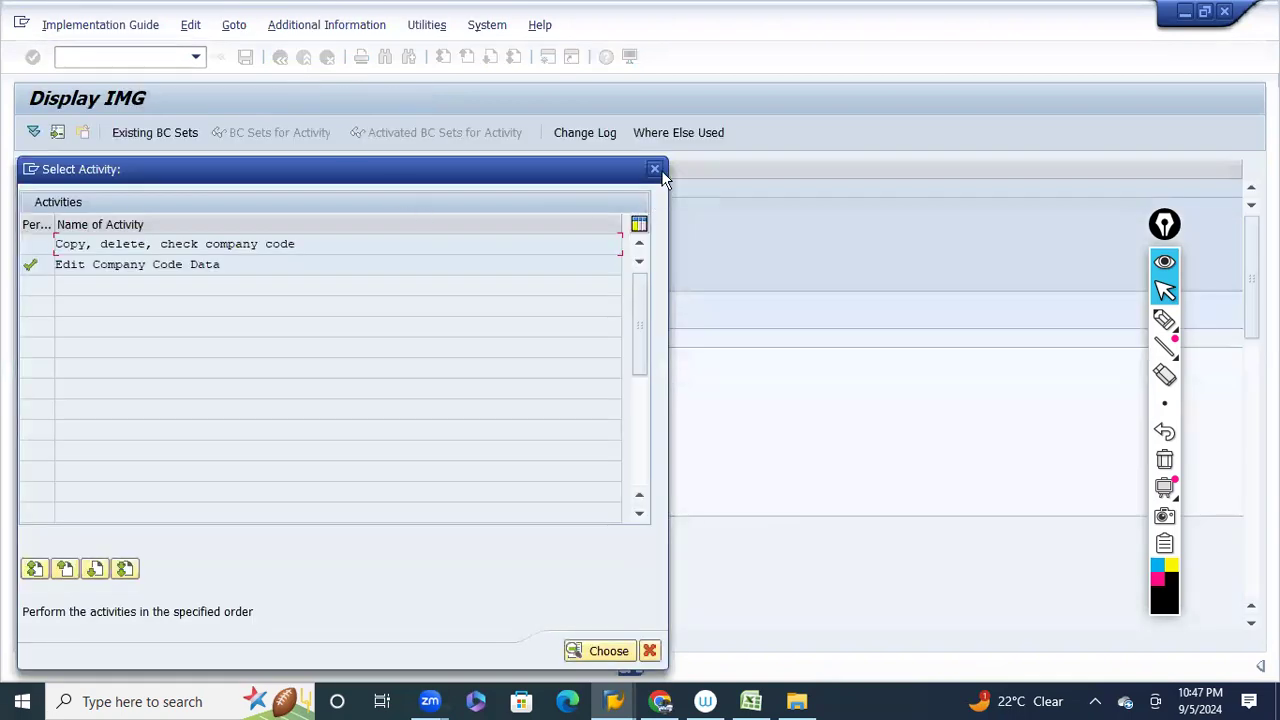
click(654, 168)
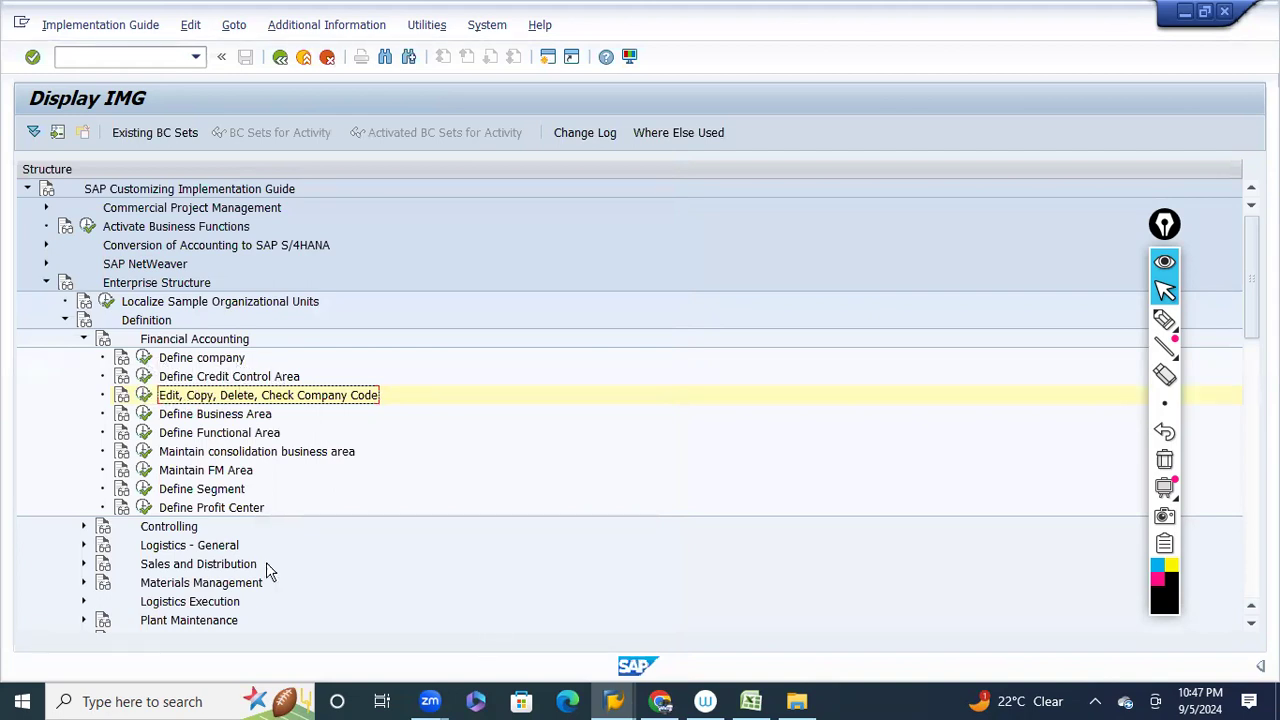
click(84, 340)
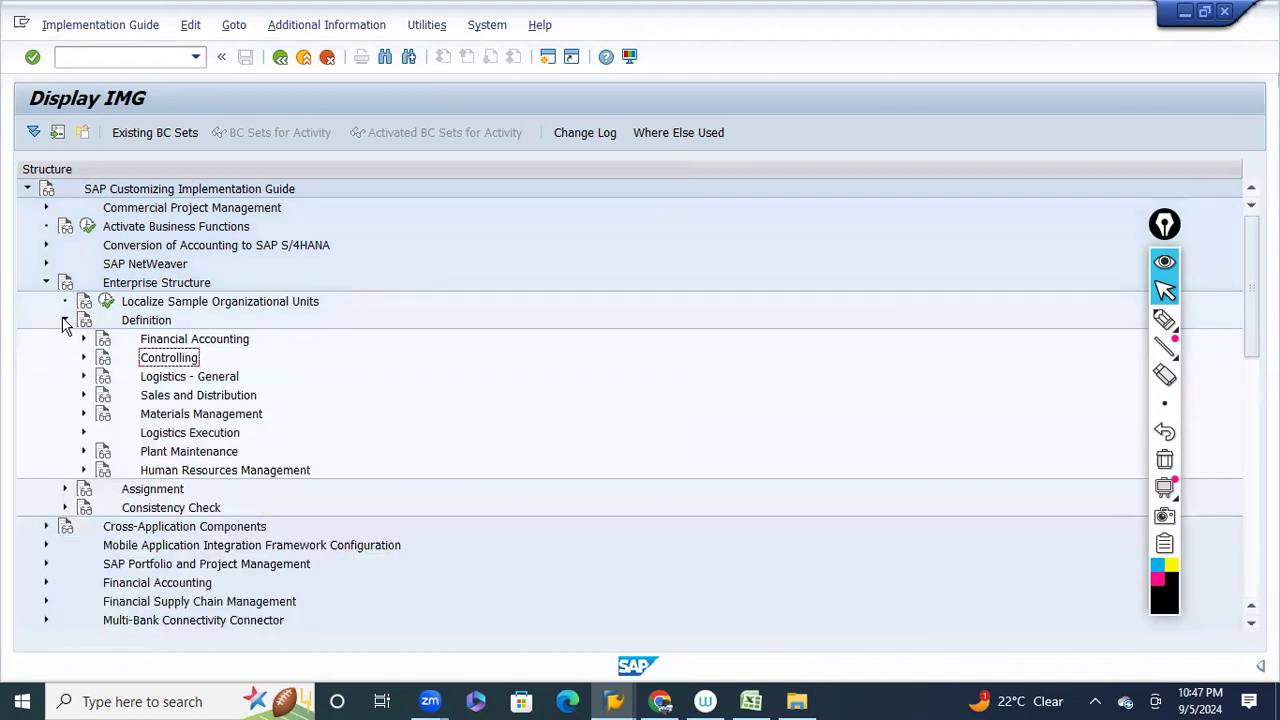
click(64, 321)
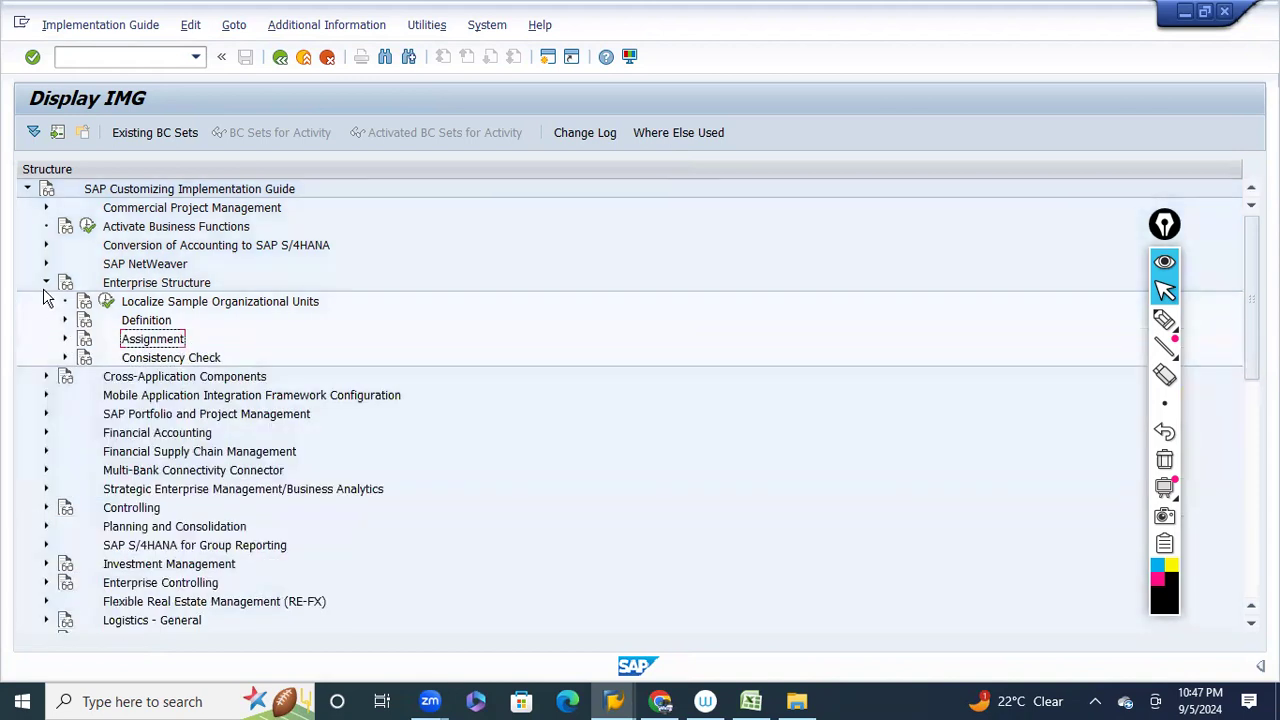
click(45, 285)
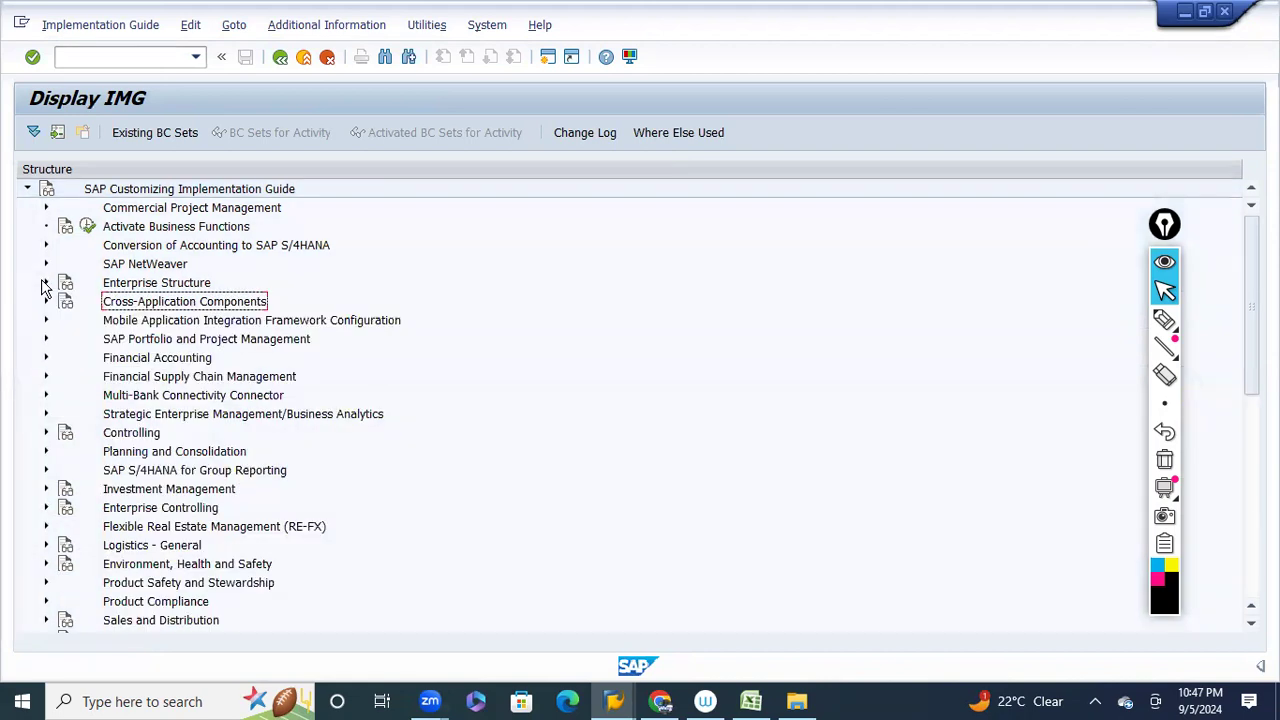
Switch to the Excel workbook "sap fi organizational structure" and examine the configuration path under Assign Company Code to Company.
mouse_move(750, 684)
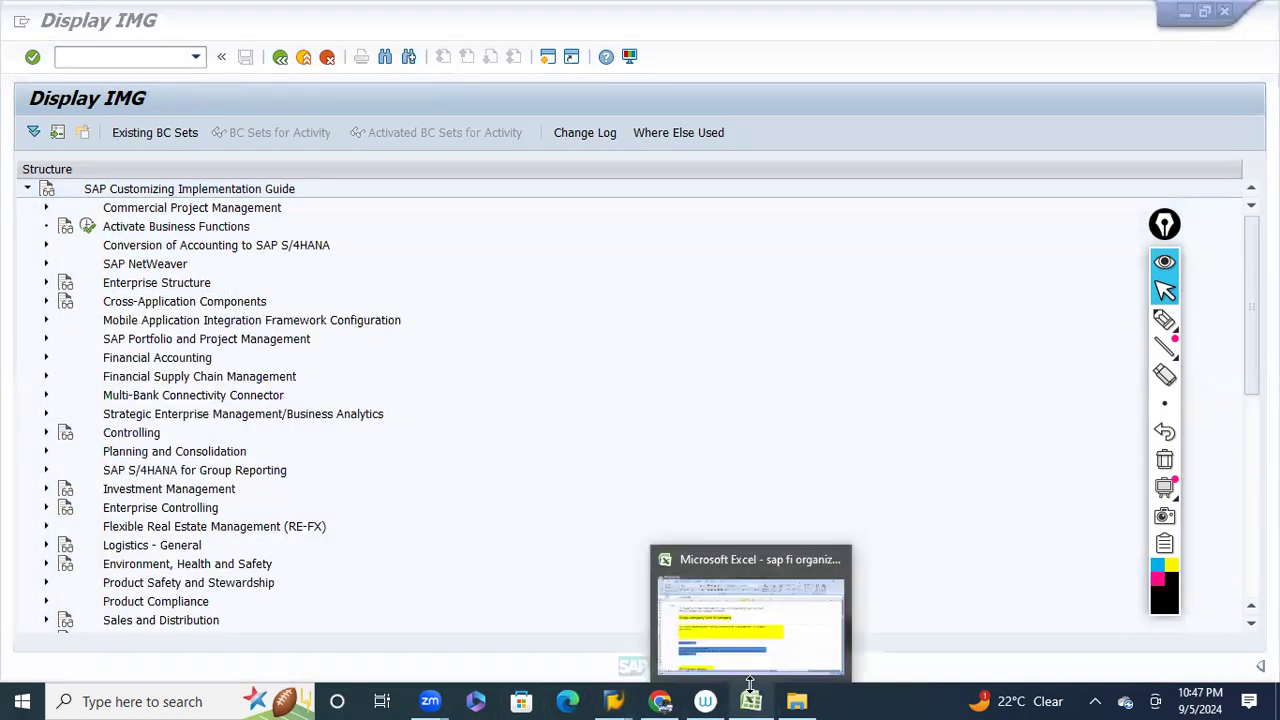
click(749, 628)
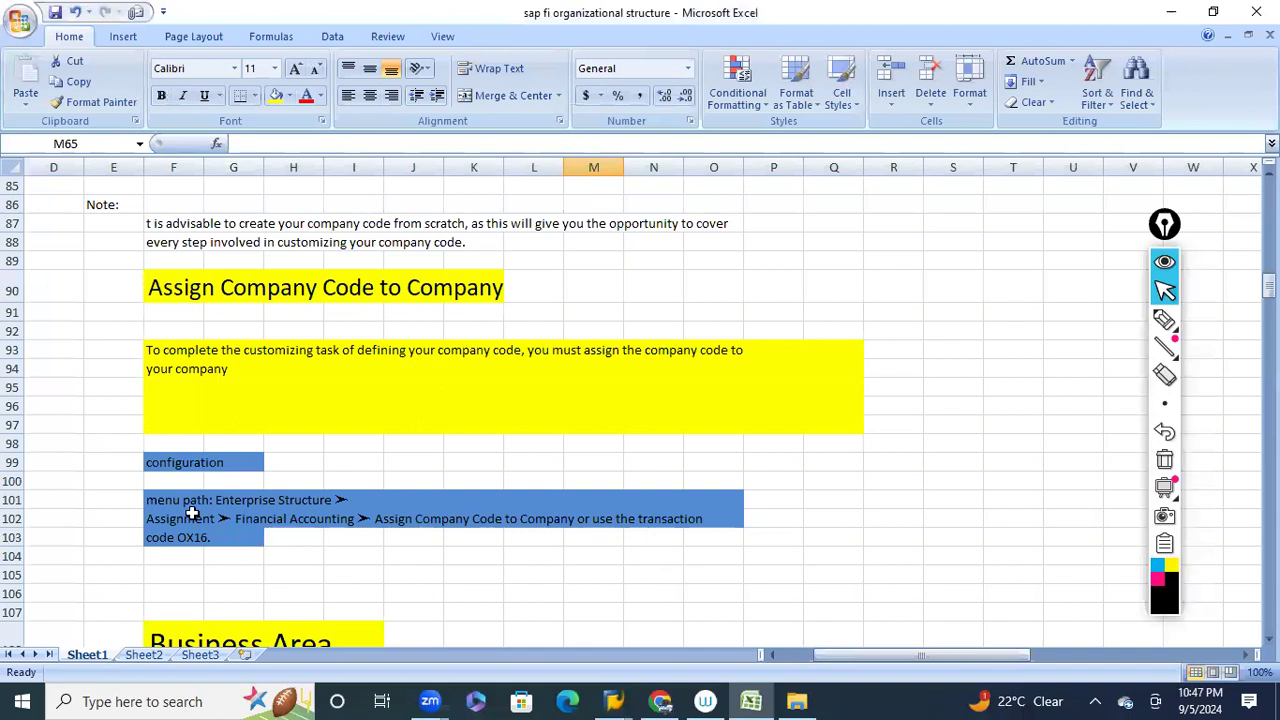
click(234, 503)
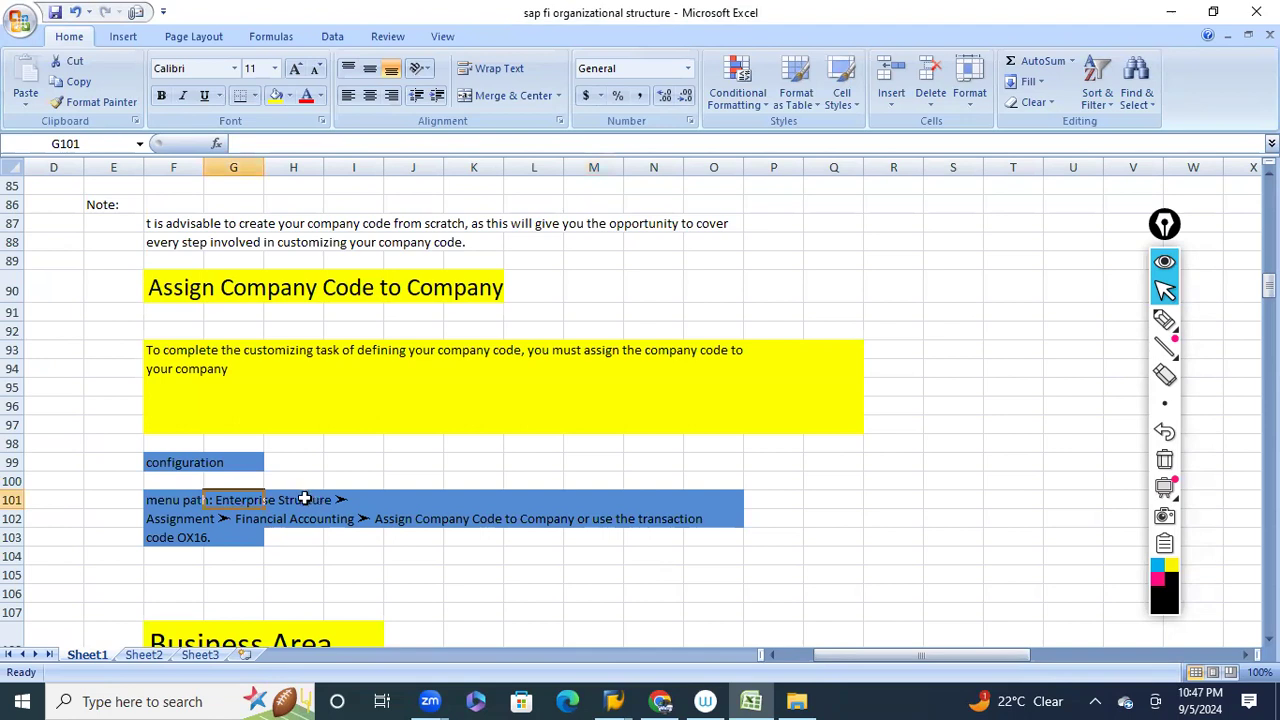
click(176, 521)
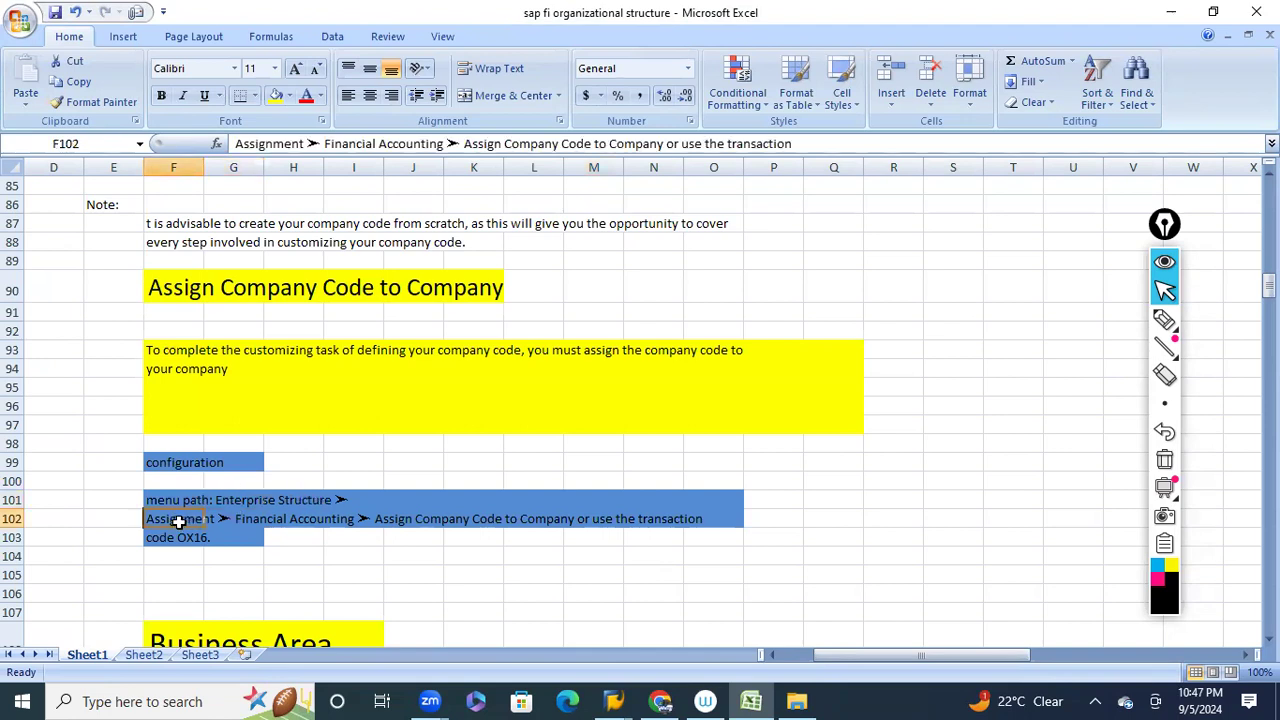
click(265, 521)
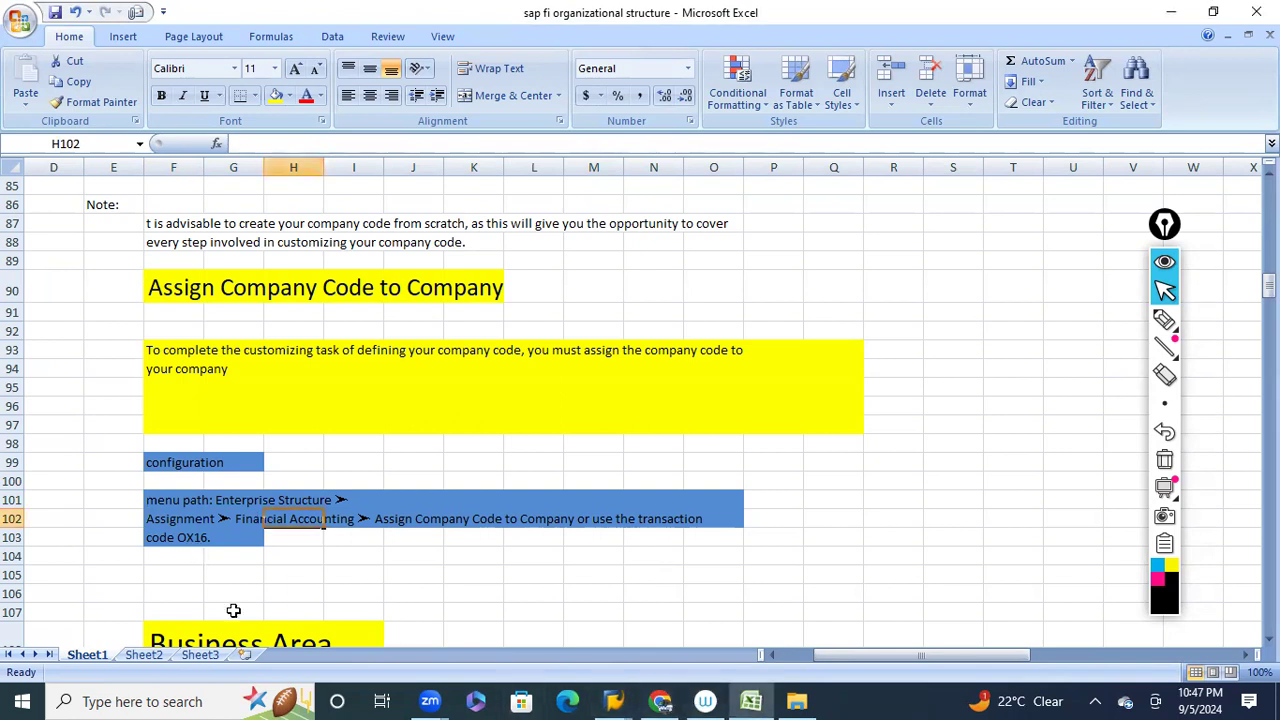
Switch back to SAP, return to SAP Easy Access and collapse the Tools folder.
click(610, 704)
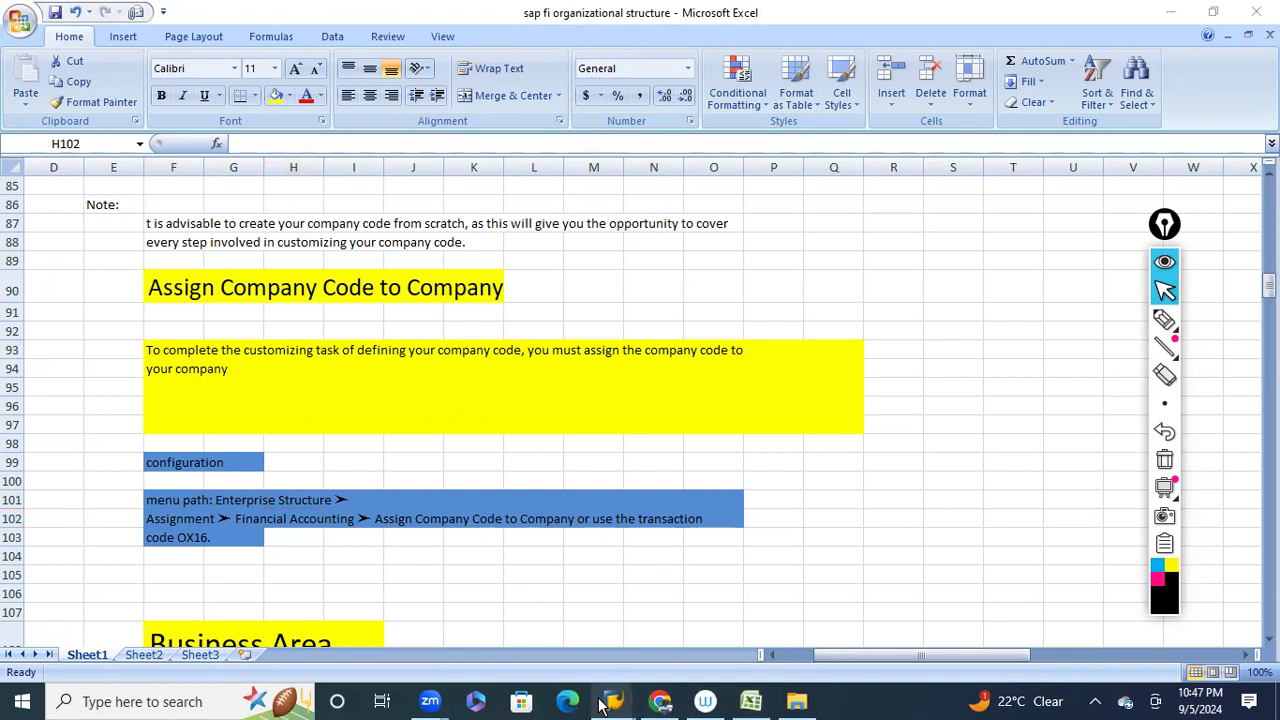
click(651, 626)
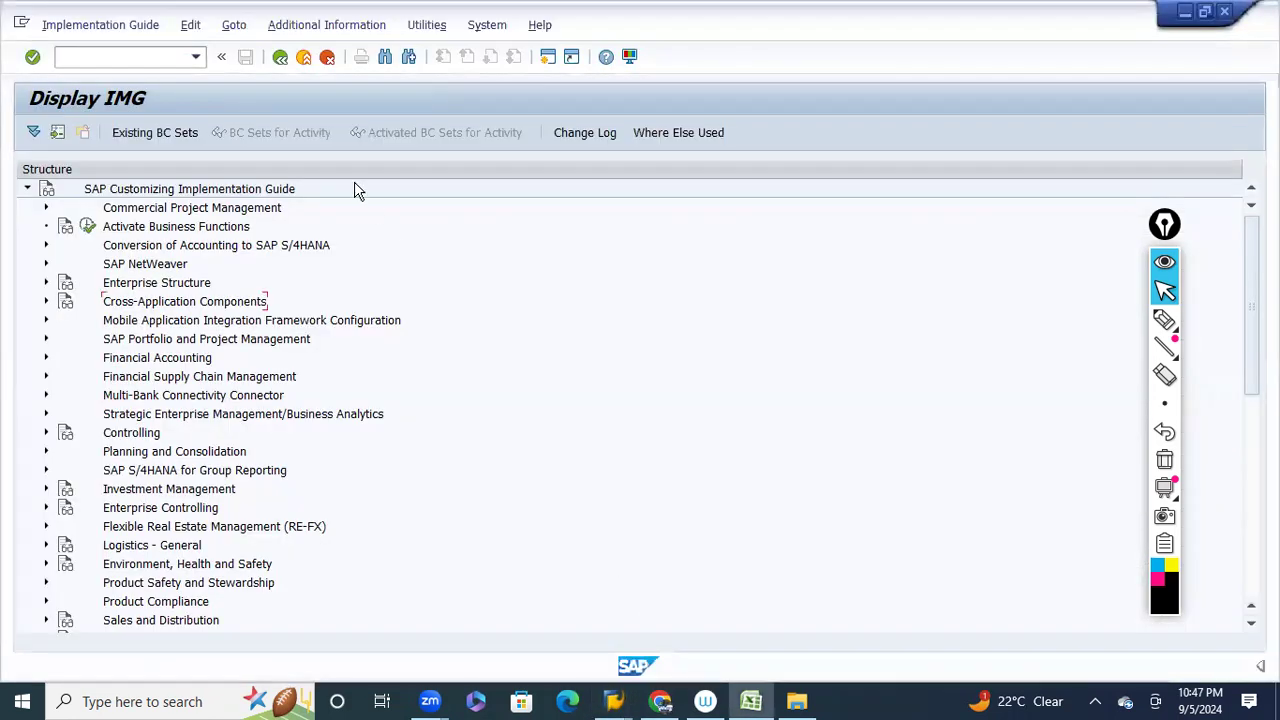
click(280, 57)
click(280, 57)
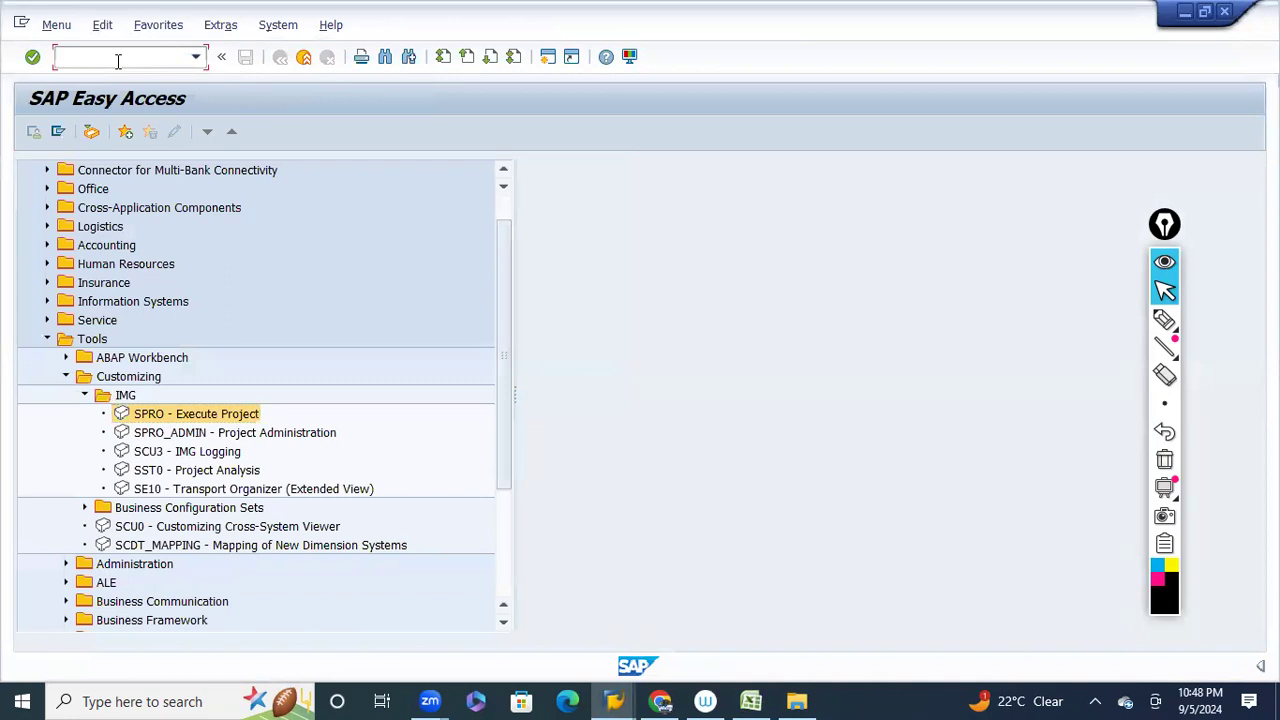
click(58, 377)
click(47, 339)
Open the company code to company assignment with transaction OX16, and return to SAP Easy Access.
click(84, 56)
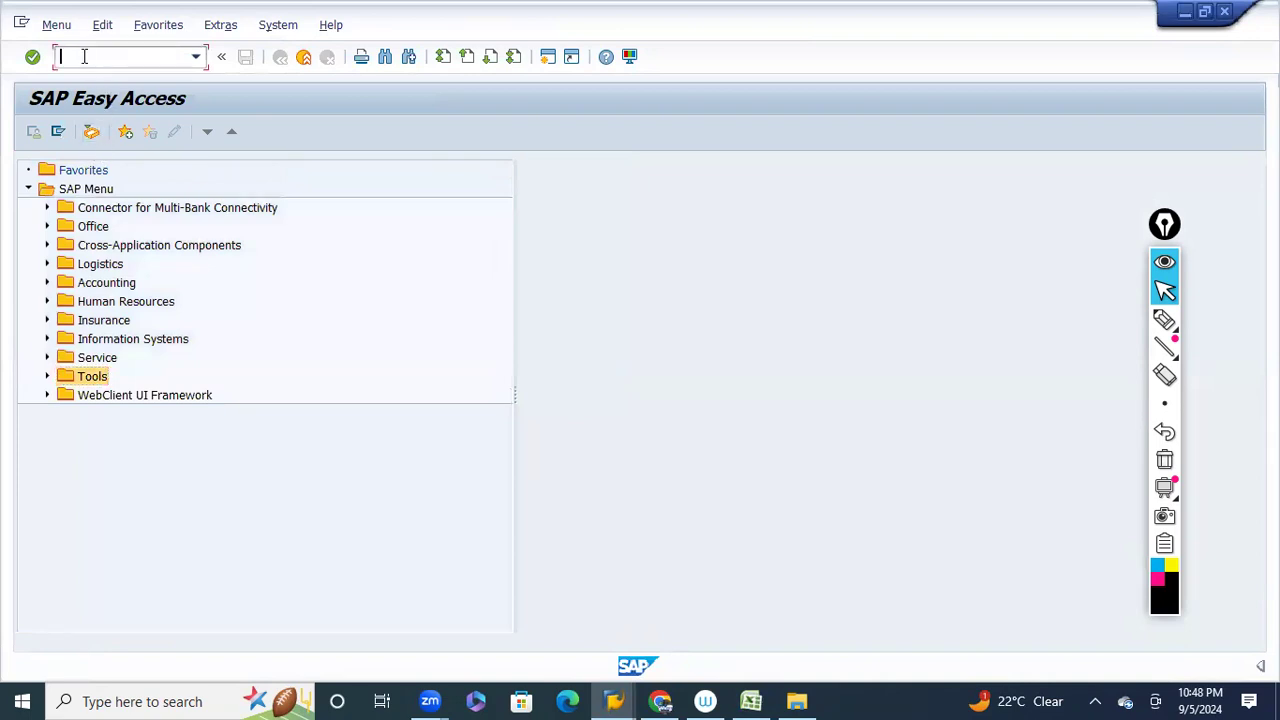
text(ox16)
key(Return)
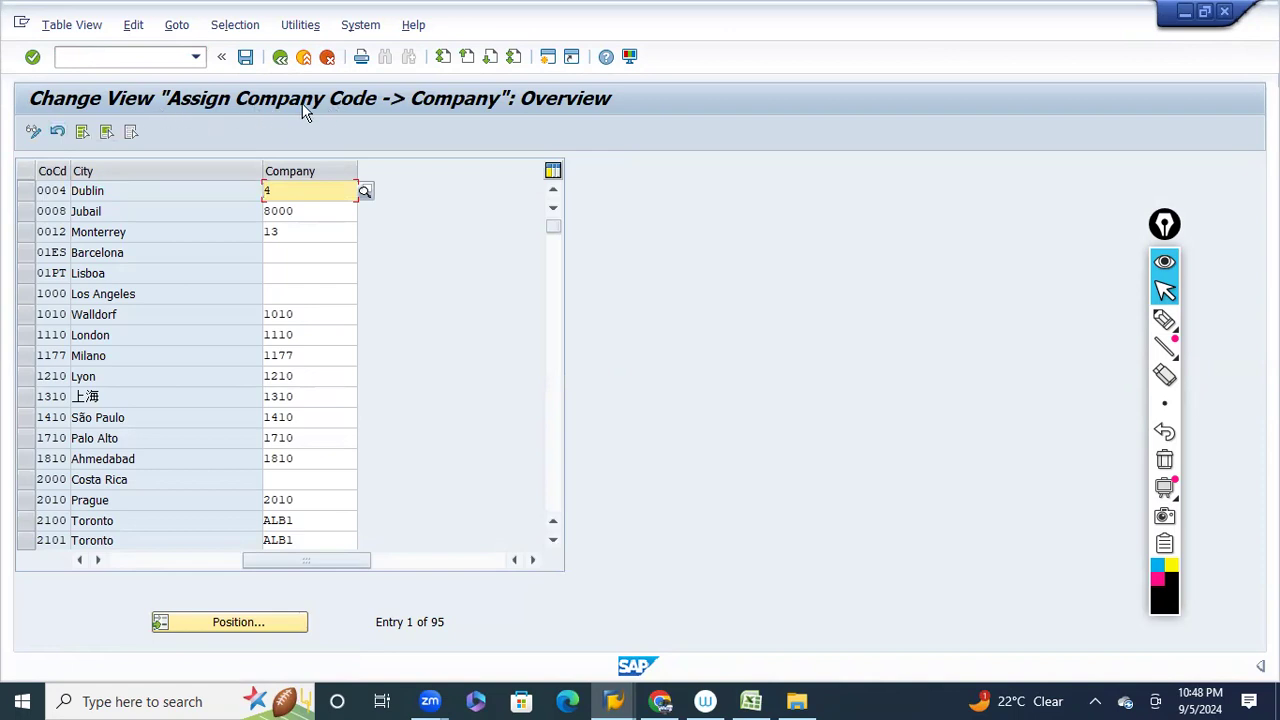
click(280, 57)
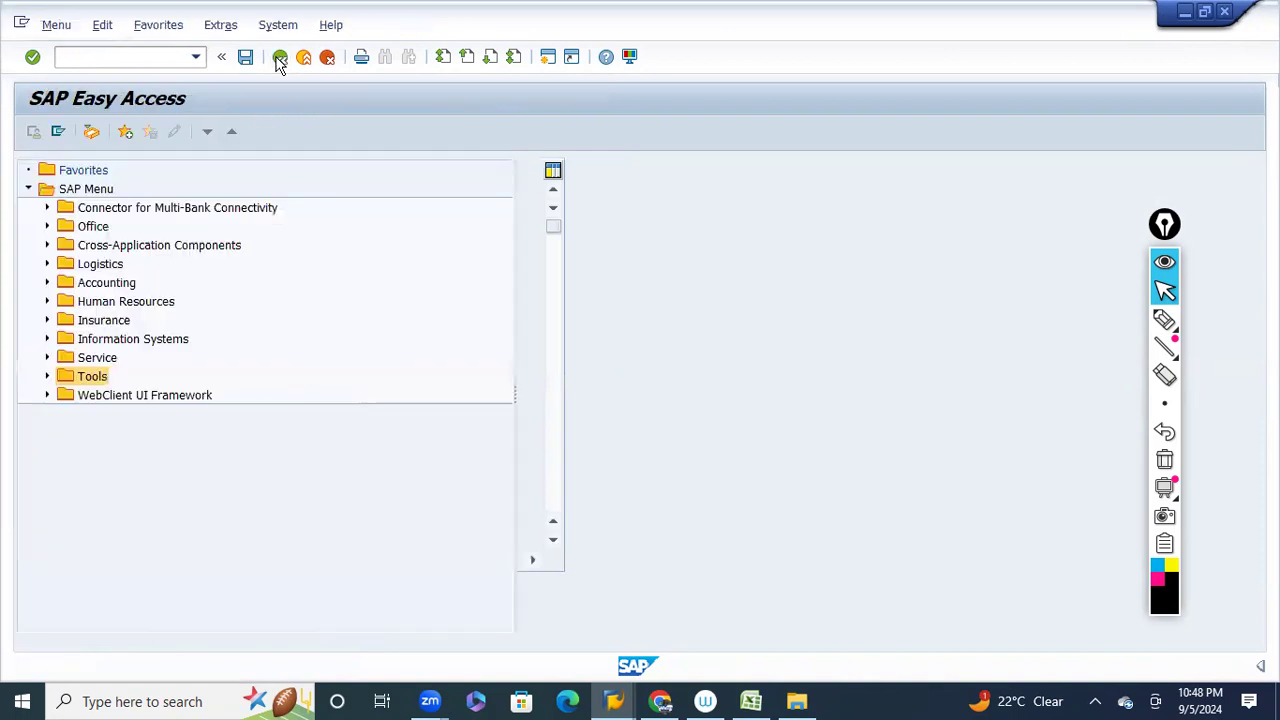
Run transaction SPRO and display the SAP reference implementation guide.
click(142, 57)
text(spro)
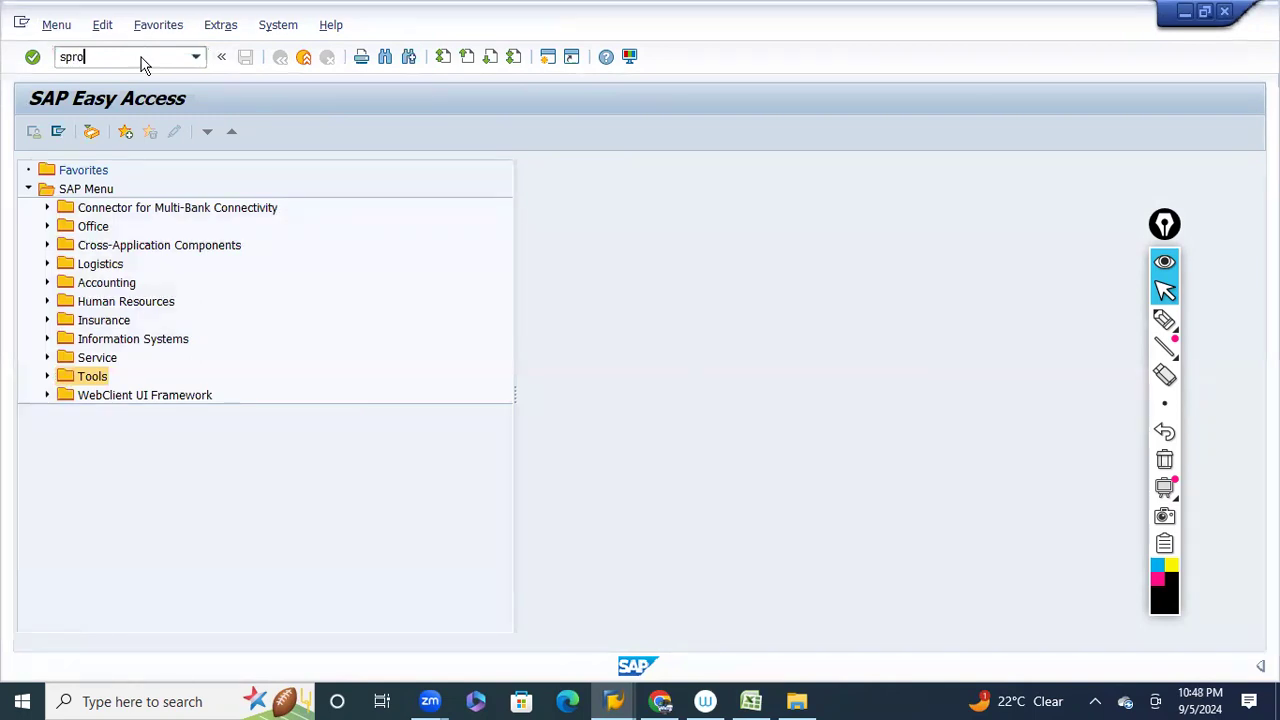
key(Return)
click(97, 135)
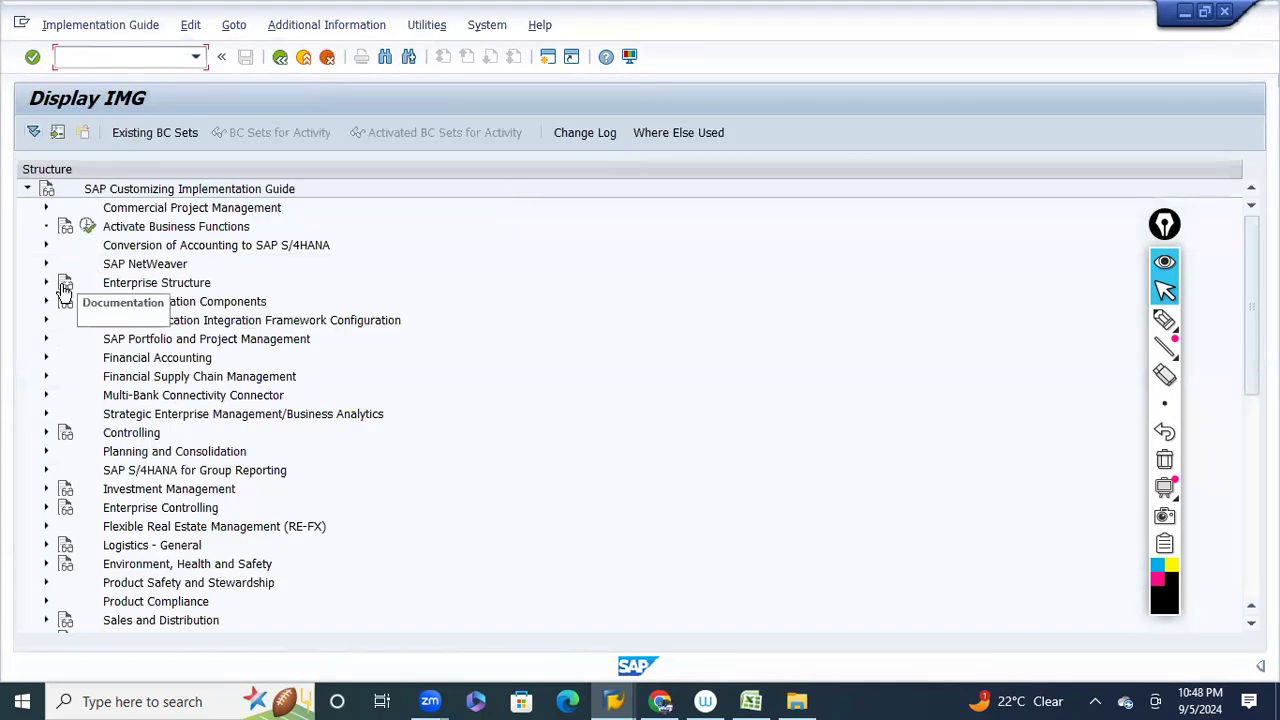
Open the activity "Assign company code to company" under Enterprise Structure, Assignment, Financial Accounting.
click(46, 282)
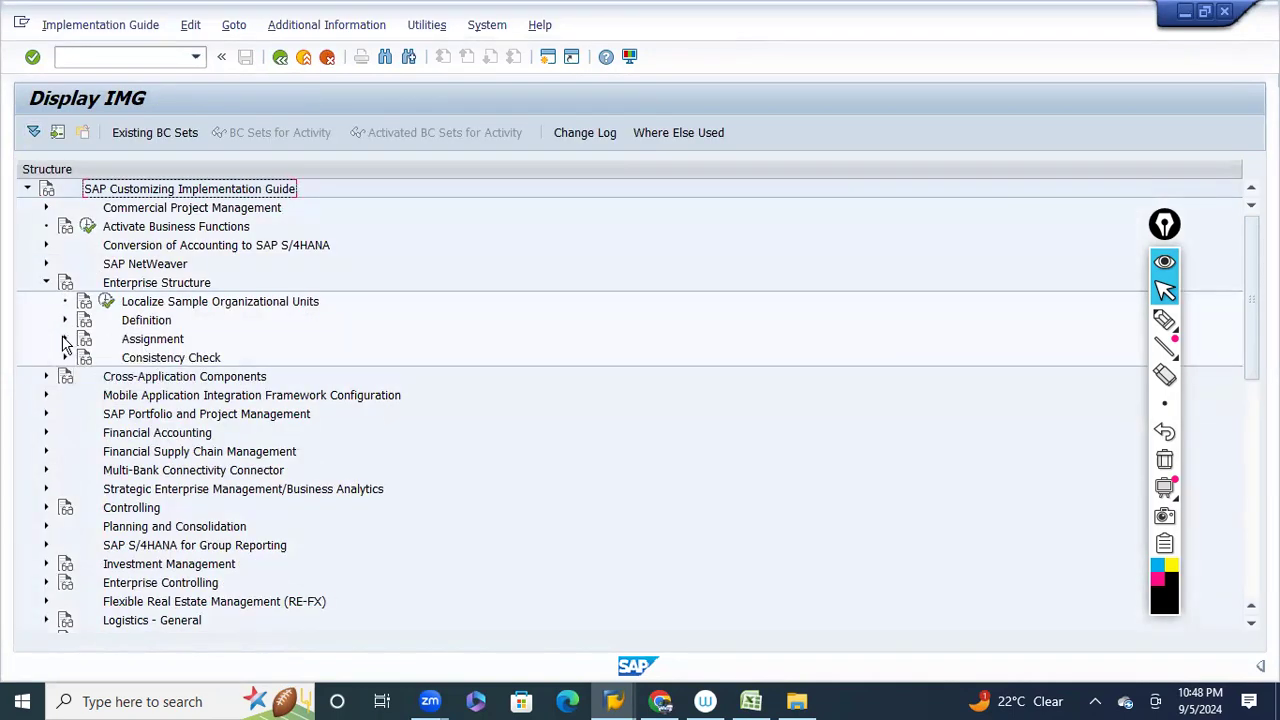
click(65, 339)
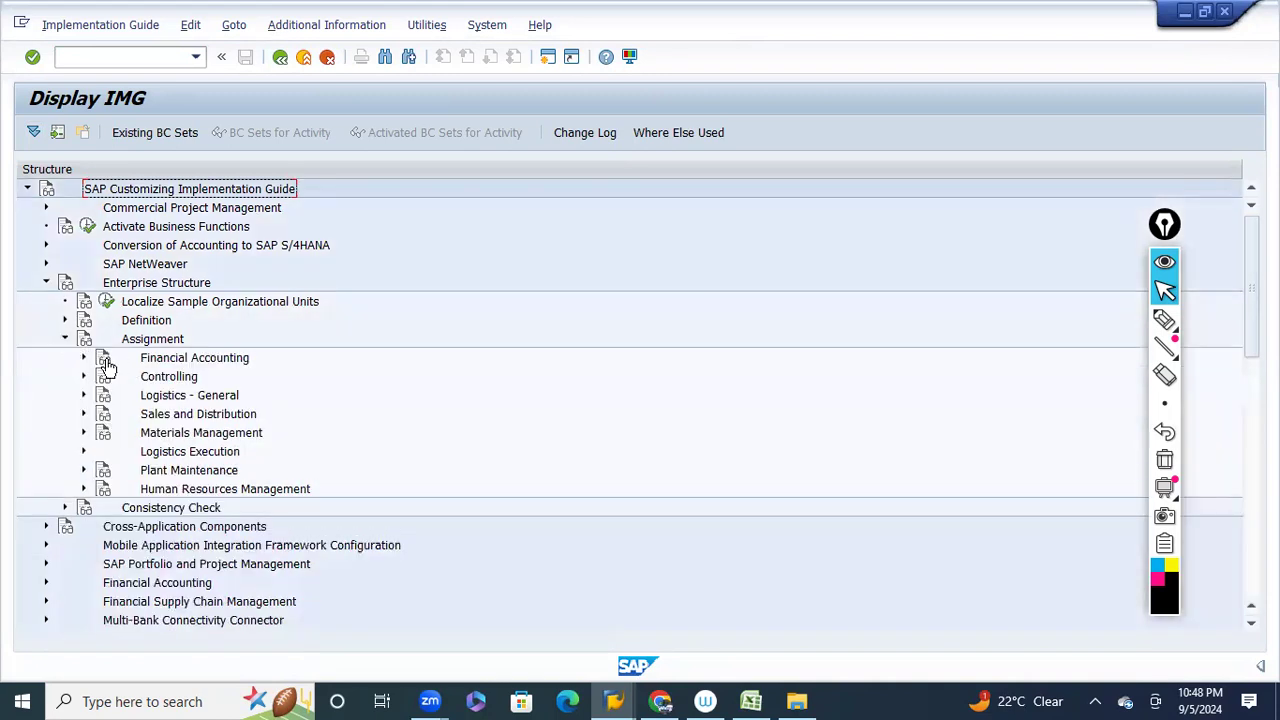
click(84, 358)
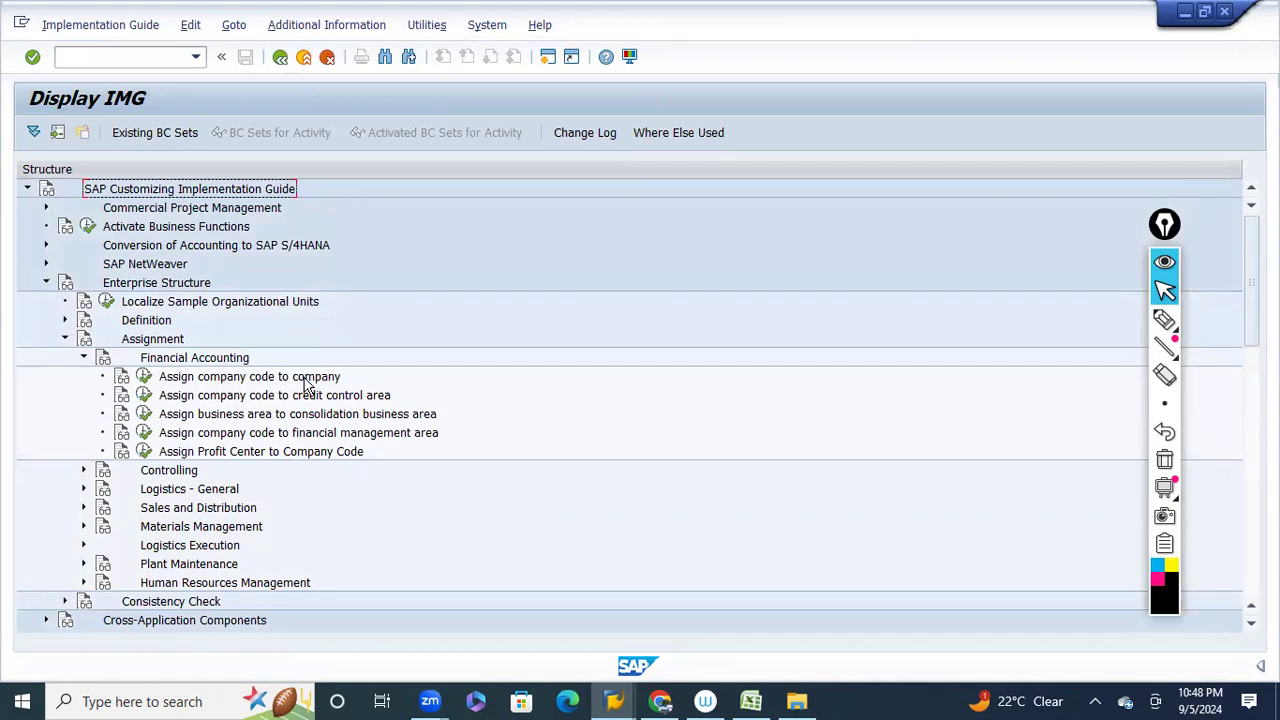
click(146, 377)
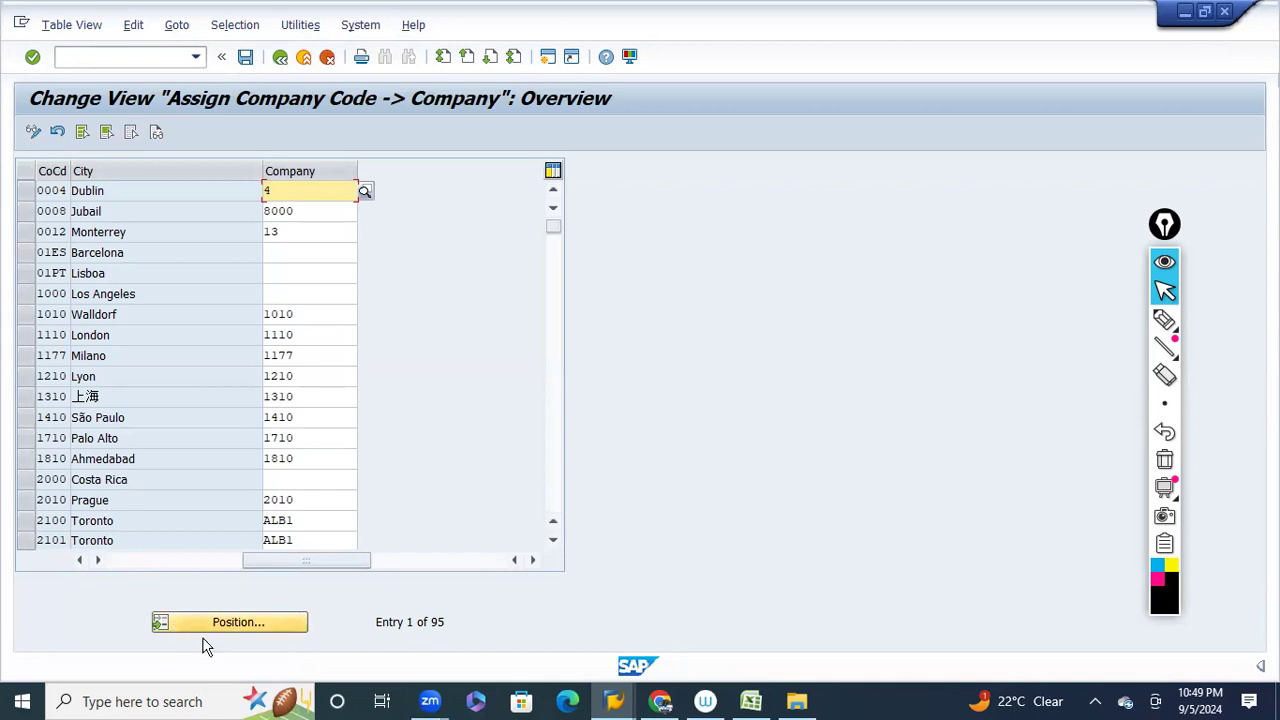
Position the assignment table at company code SHAN and select its row.
click(234, 626)
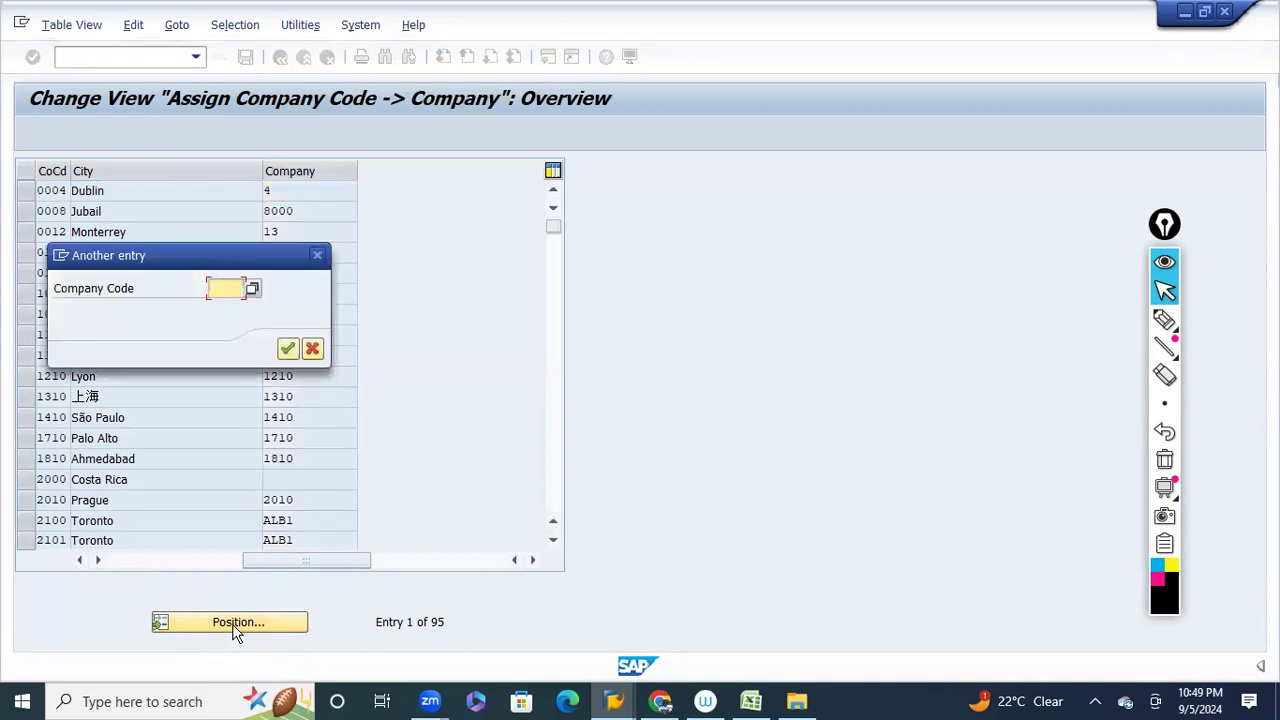
key(Return)
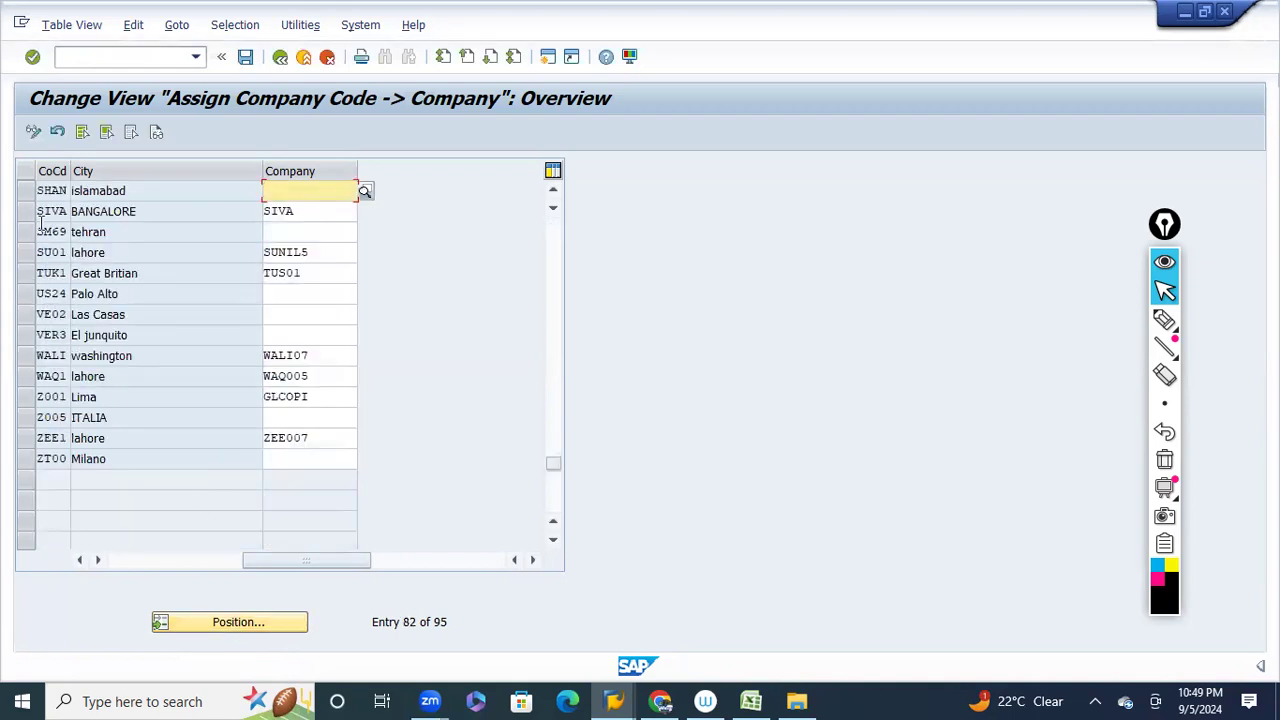
click(26, 192)
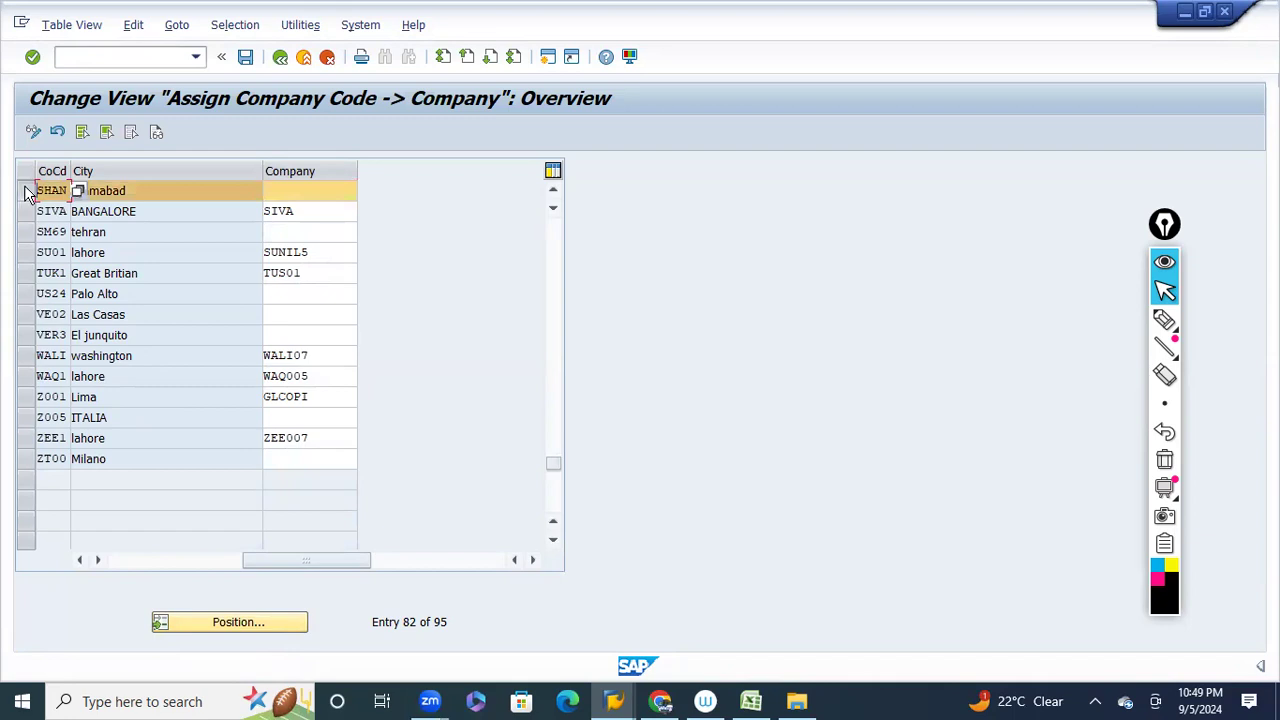
Annotate the CoCd column heading as "company code", mark SHAN's Company cell, and clear the drawings.
click(1164, 319)
mouse_move(80, 192)
mouse_down()
mouse_move(77, 171)
mouse_move(617, 183)
mouse_move(655, 204)
mouse_move(717, 191)
mouse_move(740, 194)
mouse_move(741, 213)
mouse_move(663, 246)
mouse_move(703, 286)
mouse_move(737, 289)
mouse_move(745, 330)
mouse_move(777, 286)
mouse_move(809, 309)
mouse_move(912, 268)
mouse_move(926, 294)
mouse_up()
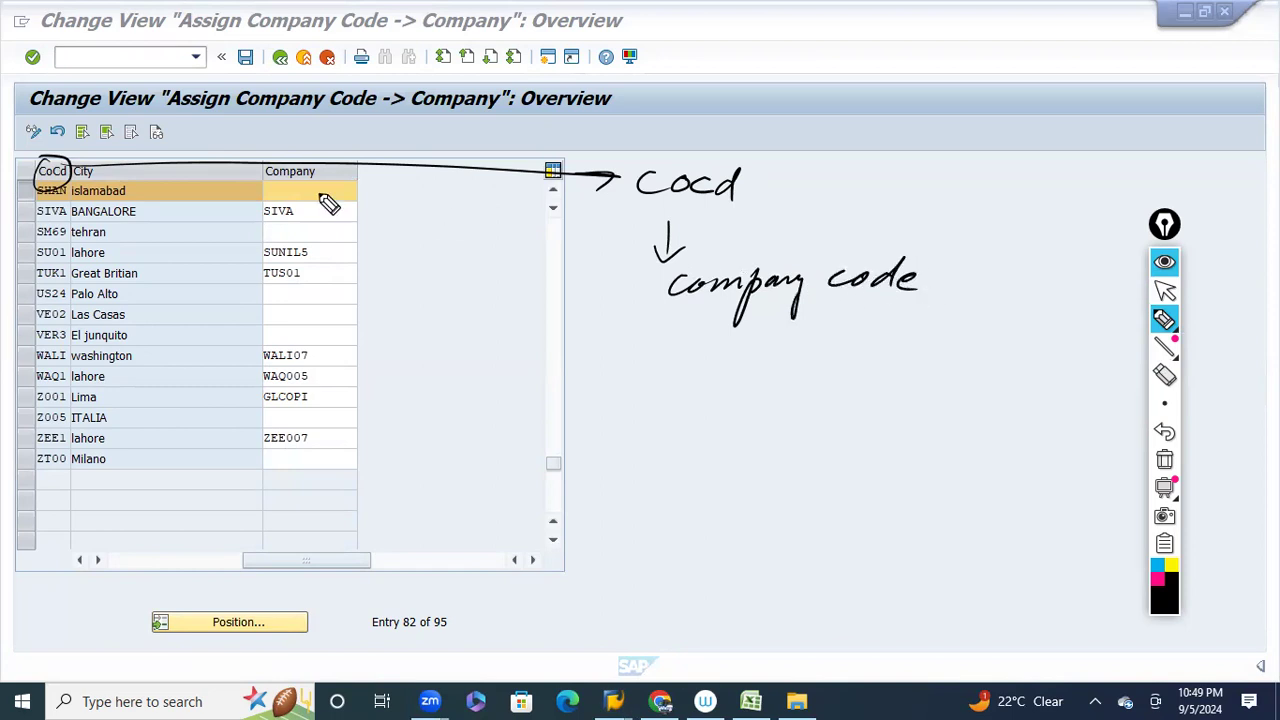
mouse_move(304, 182)
mouse_down()
mouse_move(315, 207)
mouse_move(327, 190)
mouse_move(372, 197)
mouse_move(354, 203)
mouse_up()
click(1165, 465)
click(1165, 290)
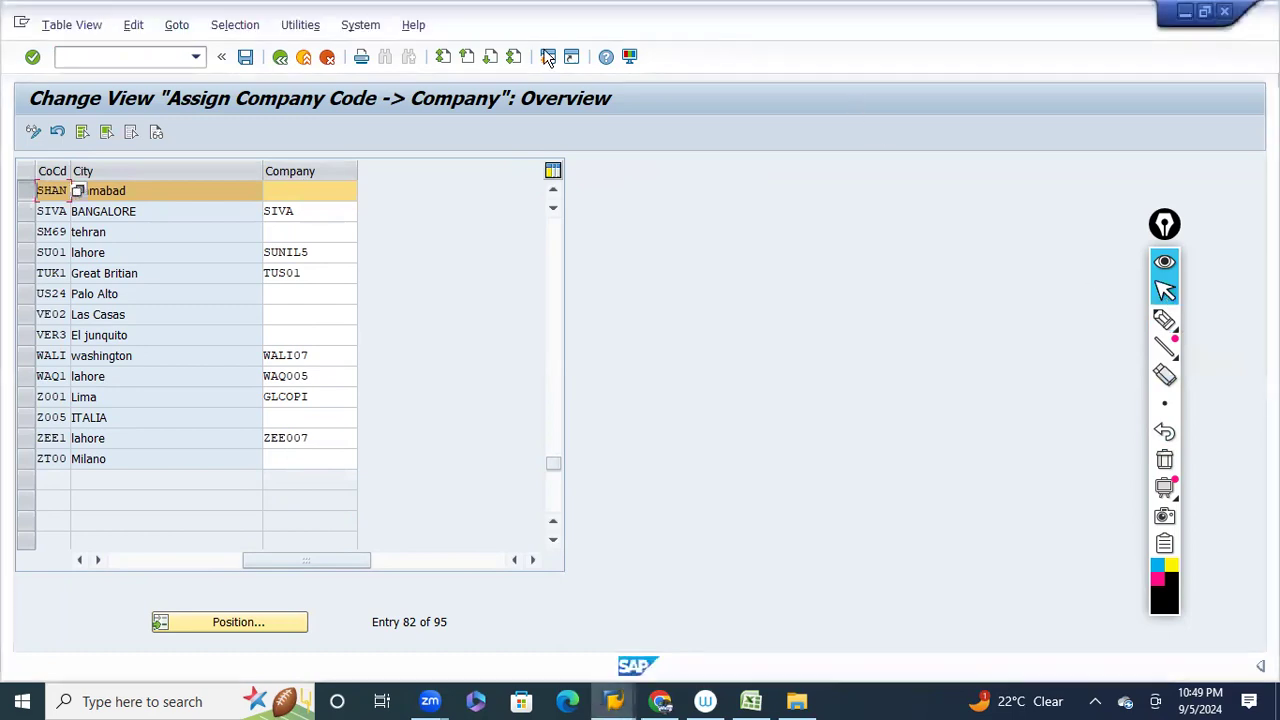
Set SHAN's Company to SHAN07 from the list of companies, searching the list for "shan".
click(344, 193)
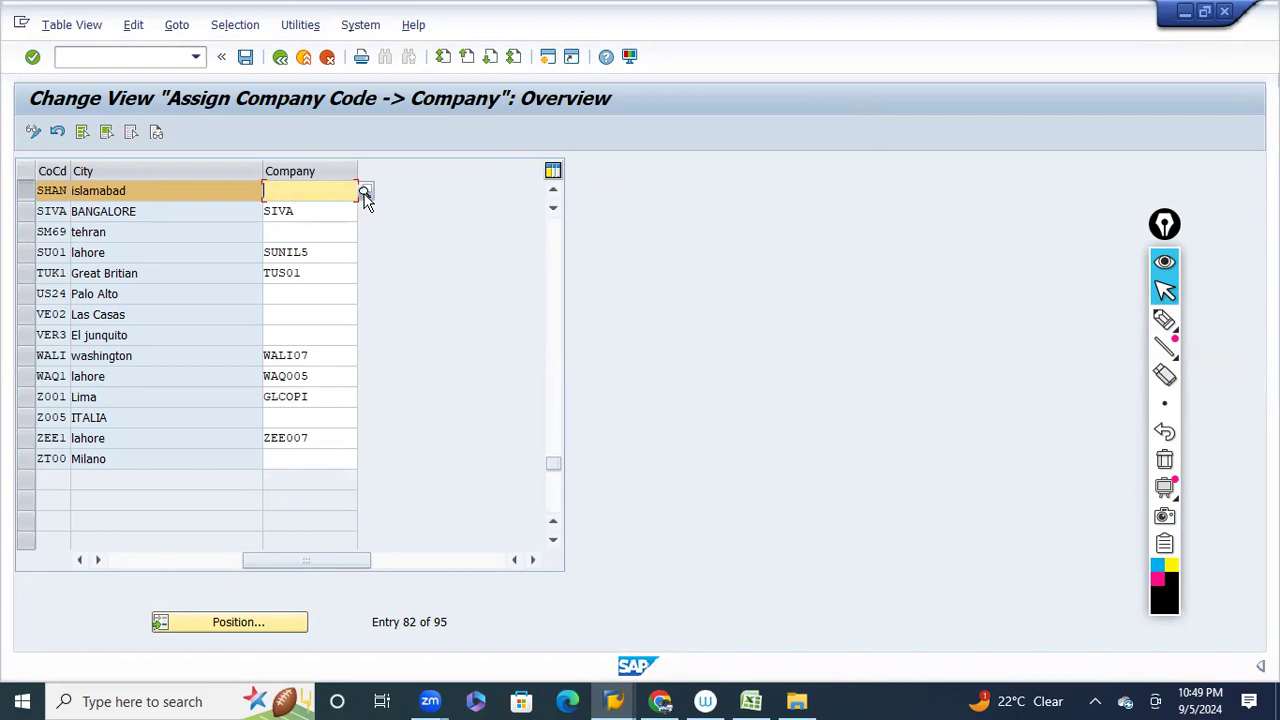
click(364, 194)
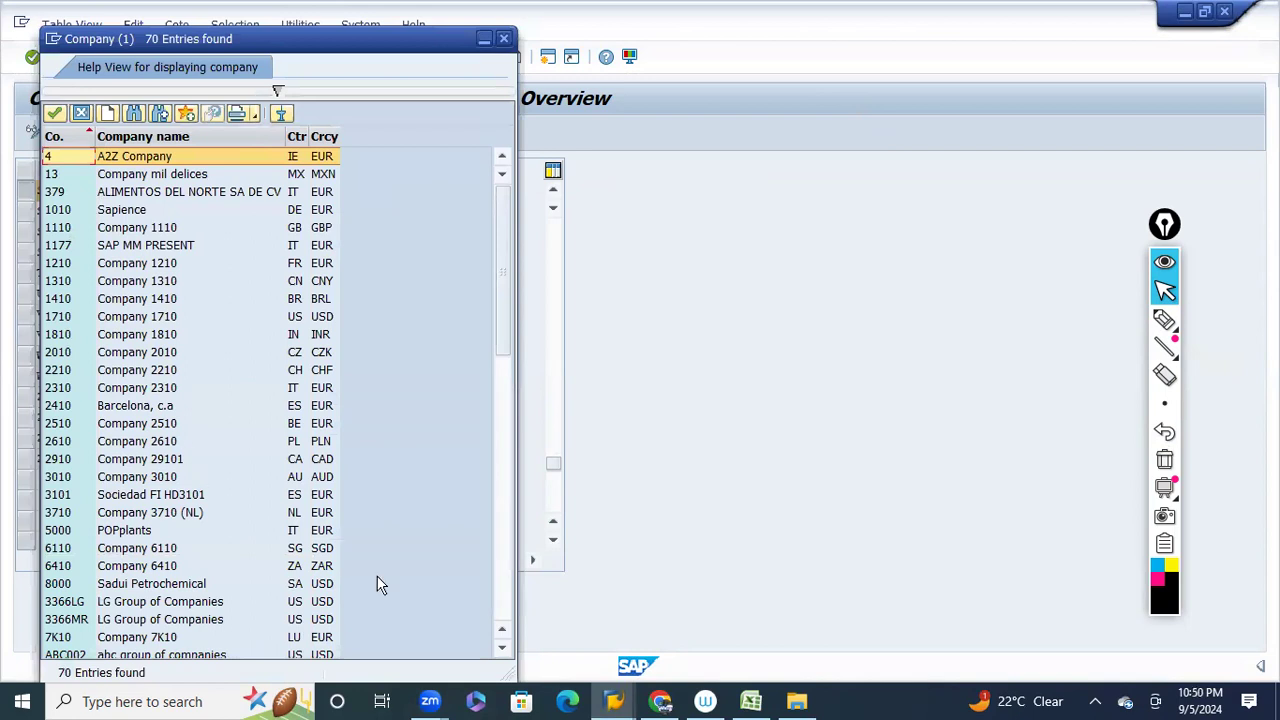
click(505, 597)
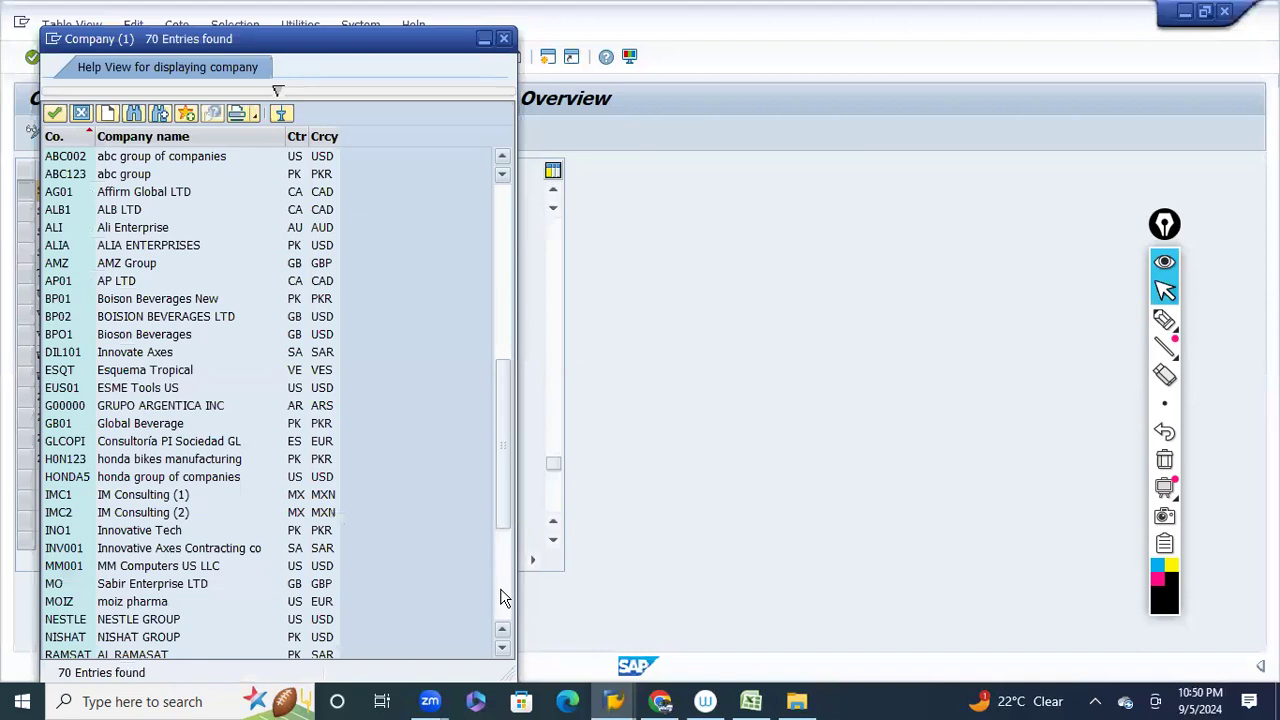
click(505, 597)
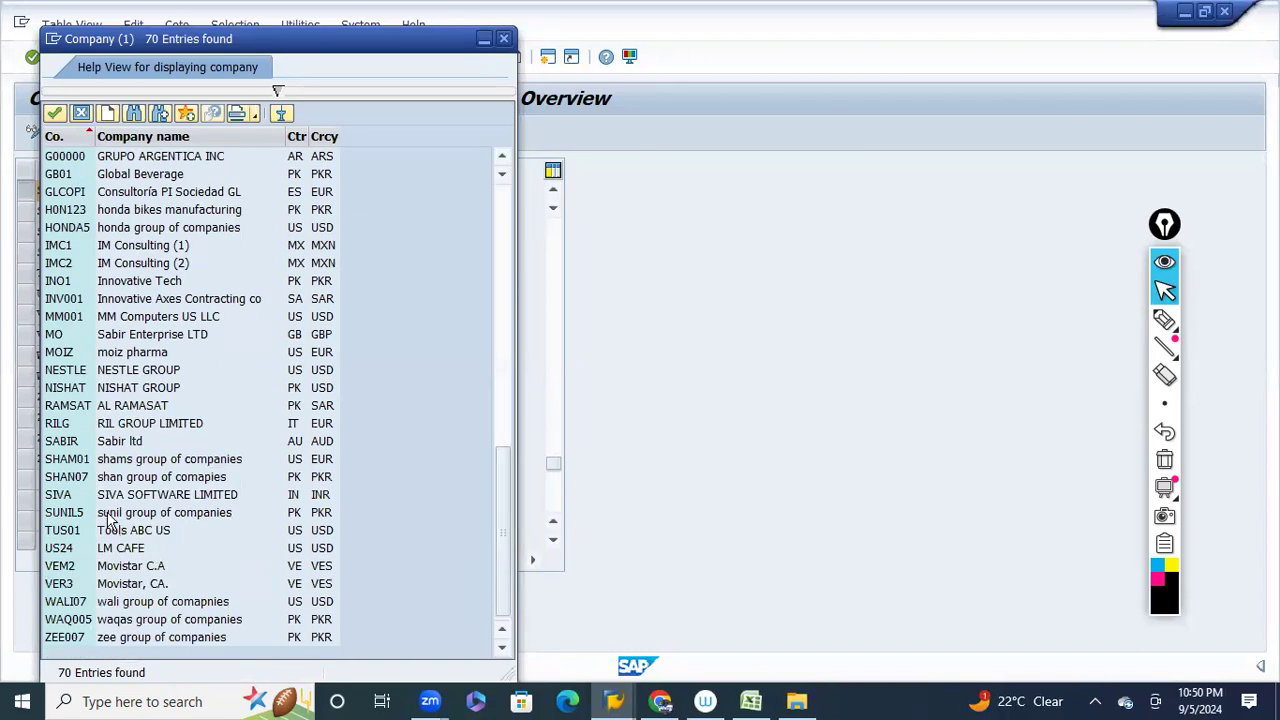
click(84, 484)
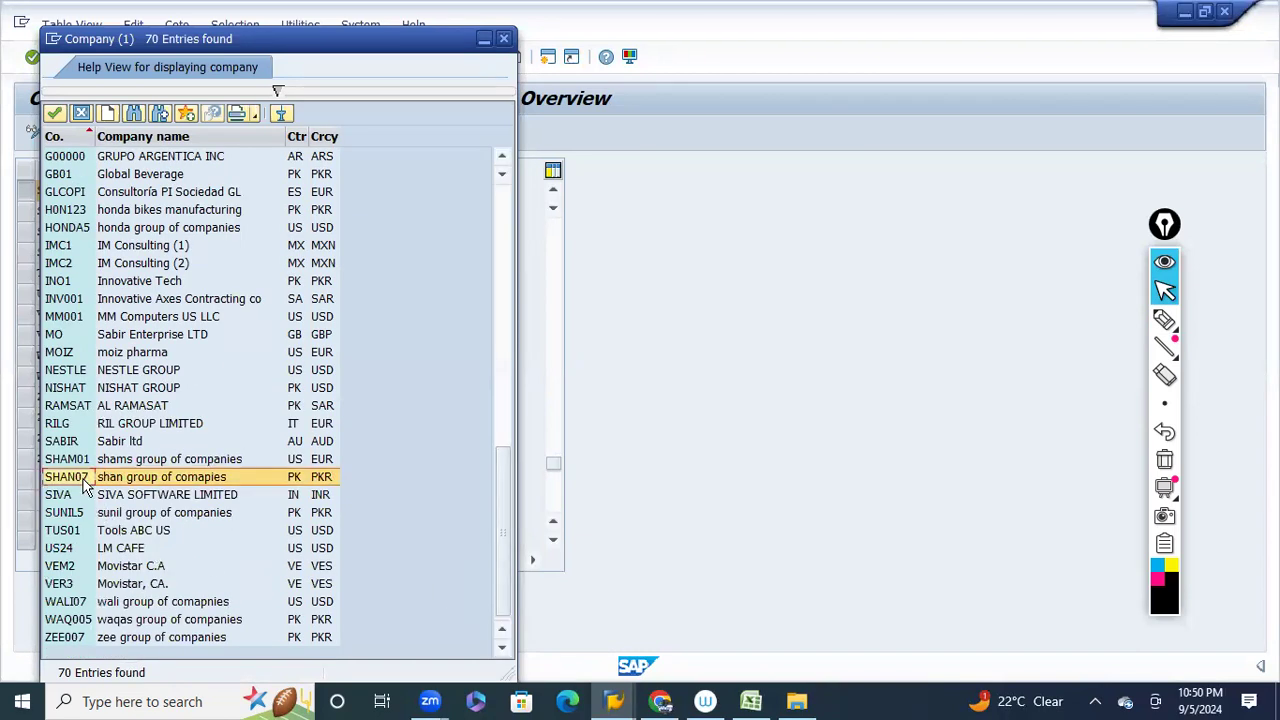
click(136, 114)
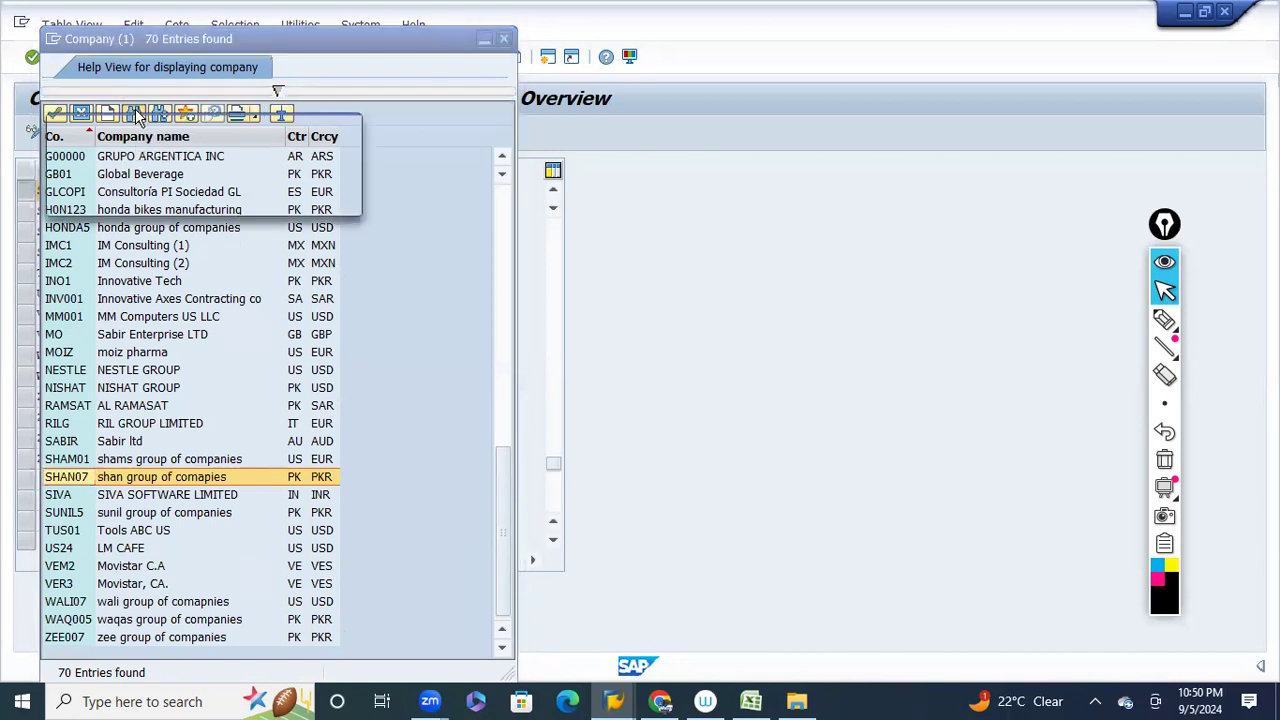
text(shan)
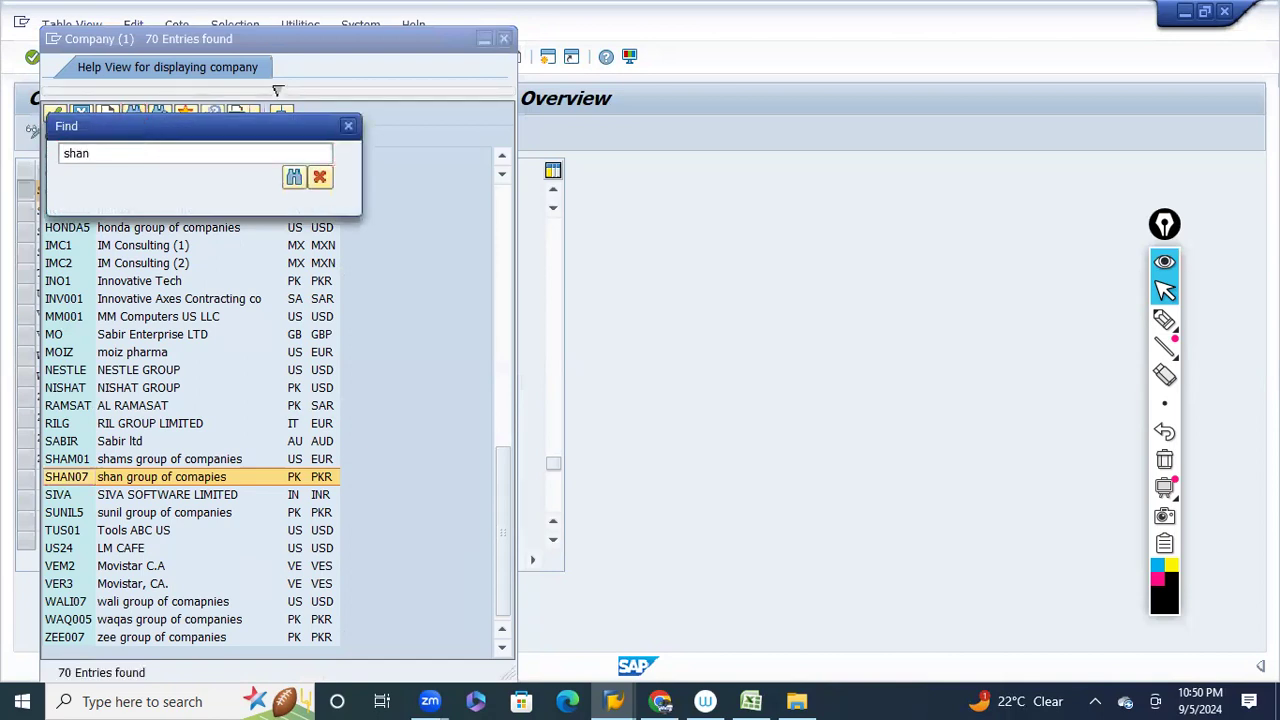
key(Return)
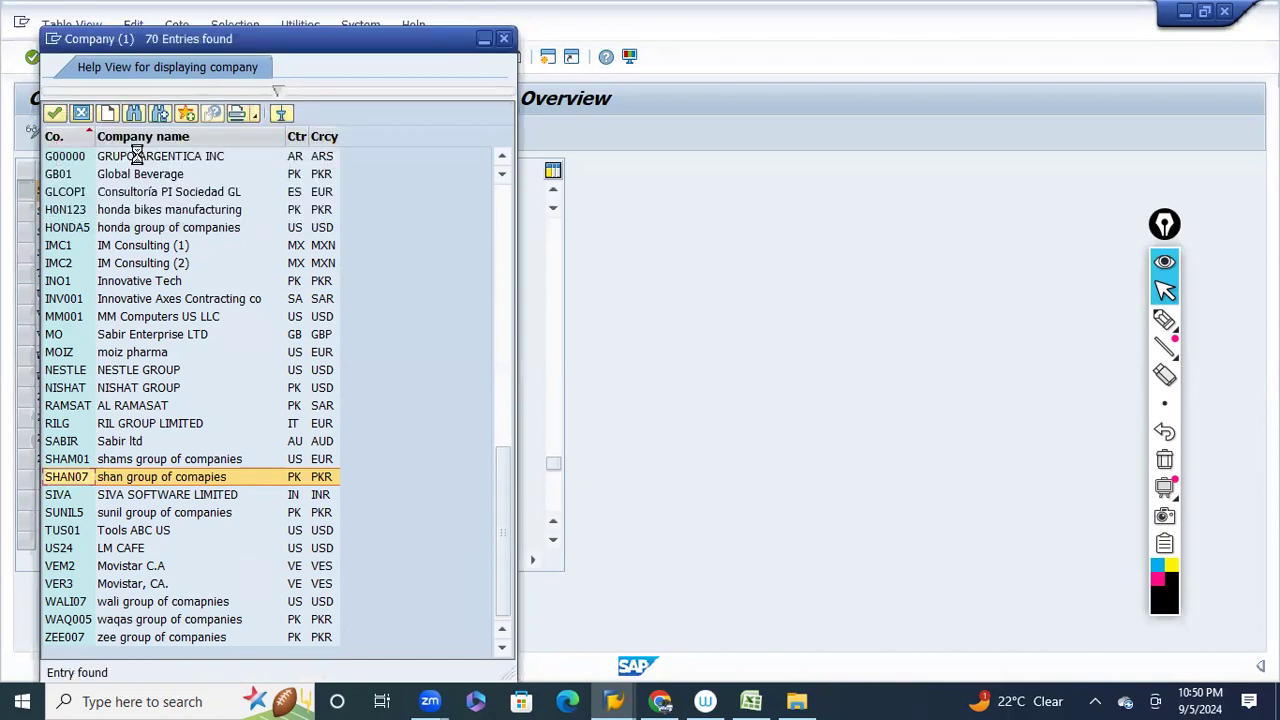
double_click(75, 472)
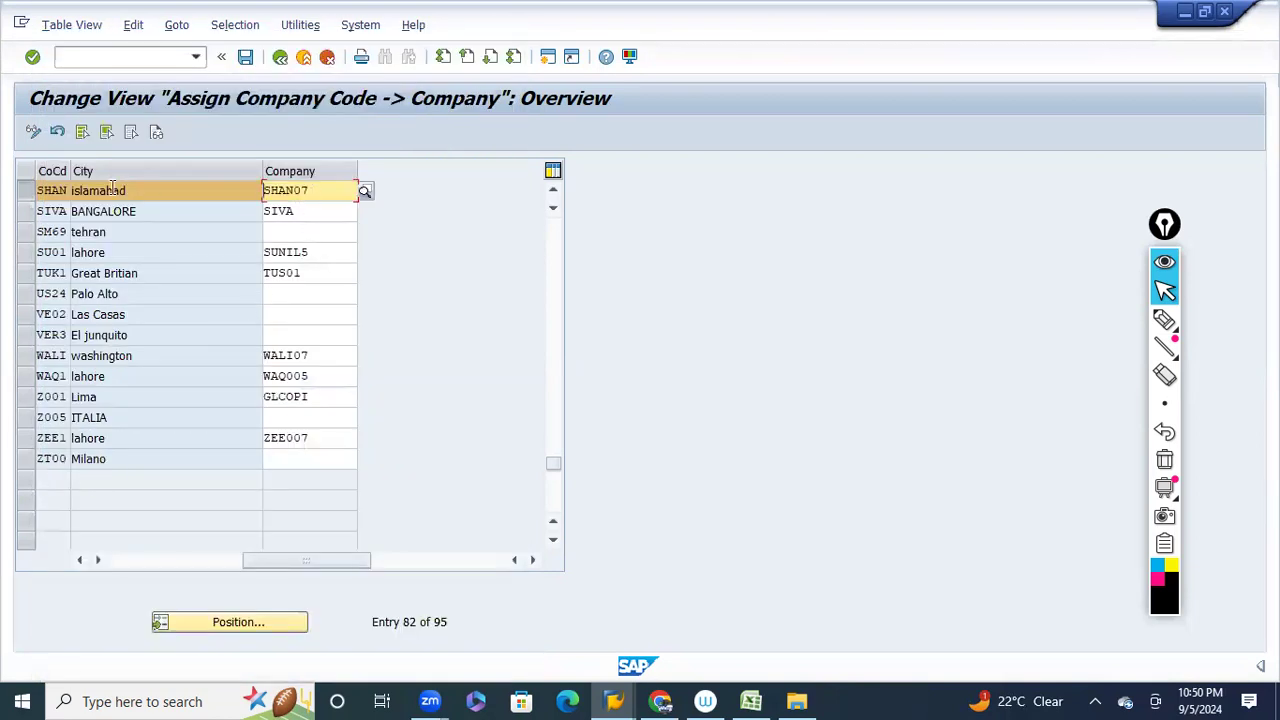
Save the SHAN company assignment under customizing request S4HK909103.
click(26, 191)
click(32, 57)
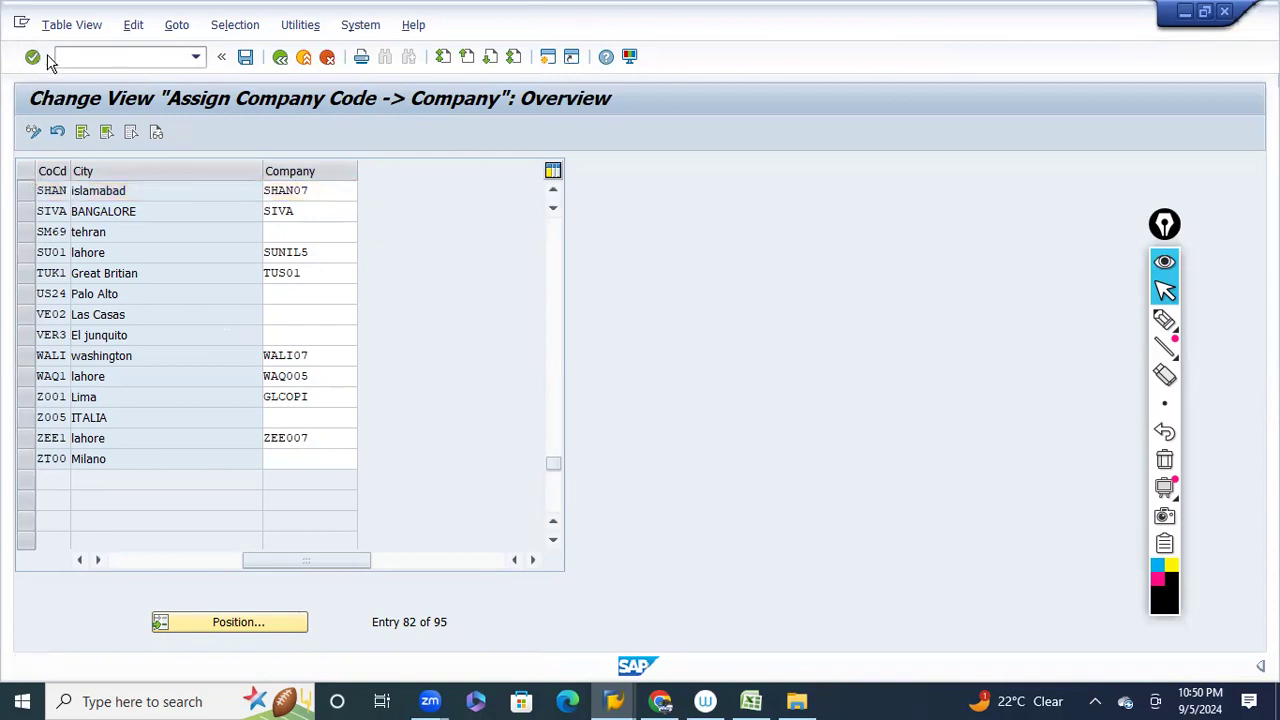
click(245, 57)
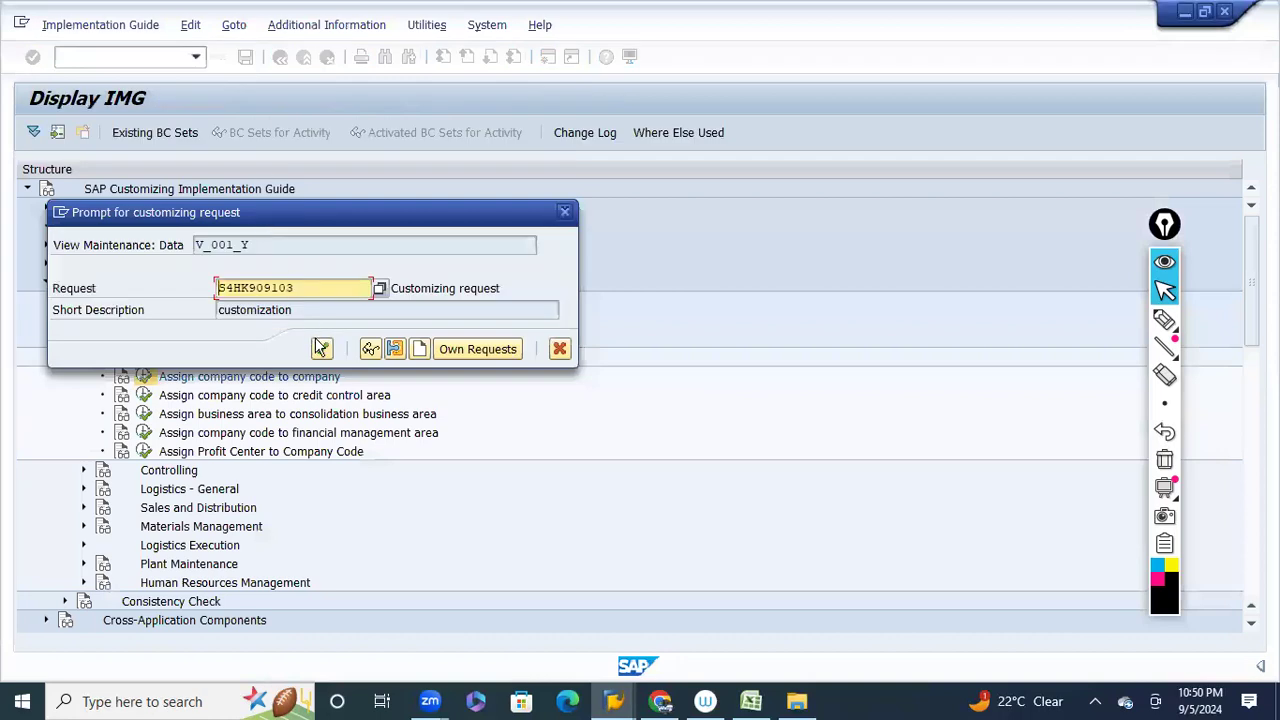
click(321, 348)
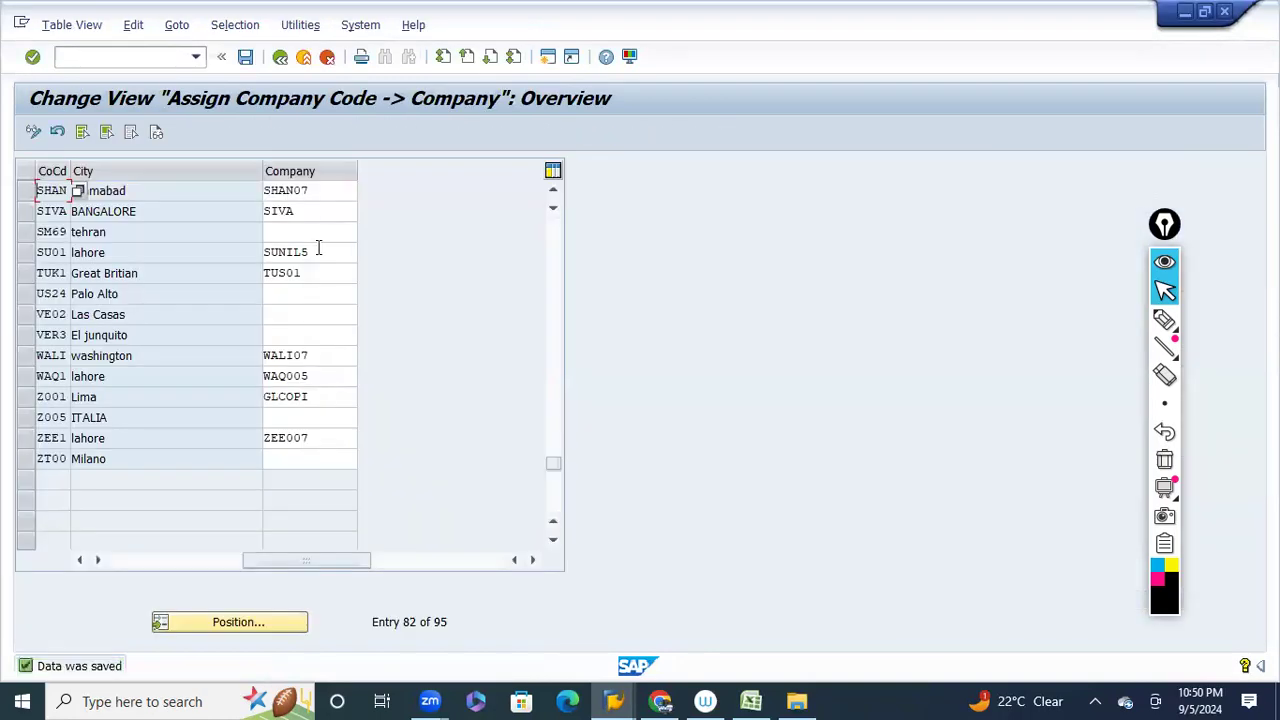
click(329, 189)
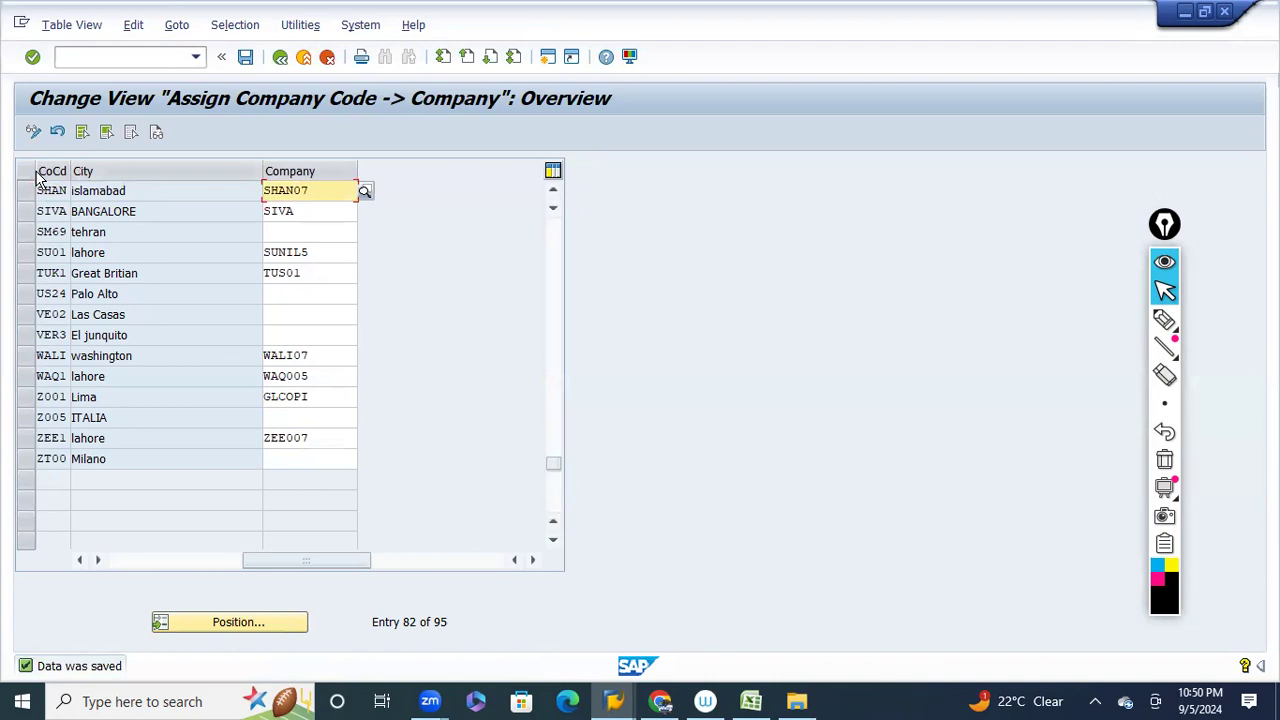
Return to the implementation guide and collapse the Financial Accounting and Assignment nodes under Enterprise Structure.
click(278, 58)
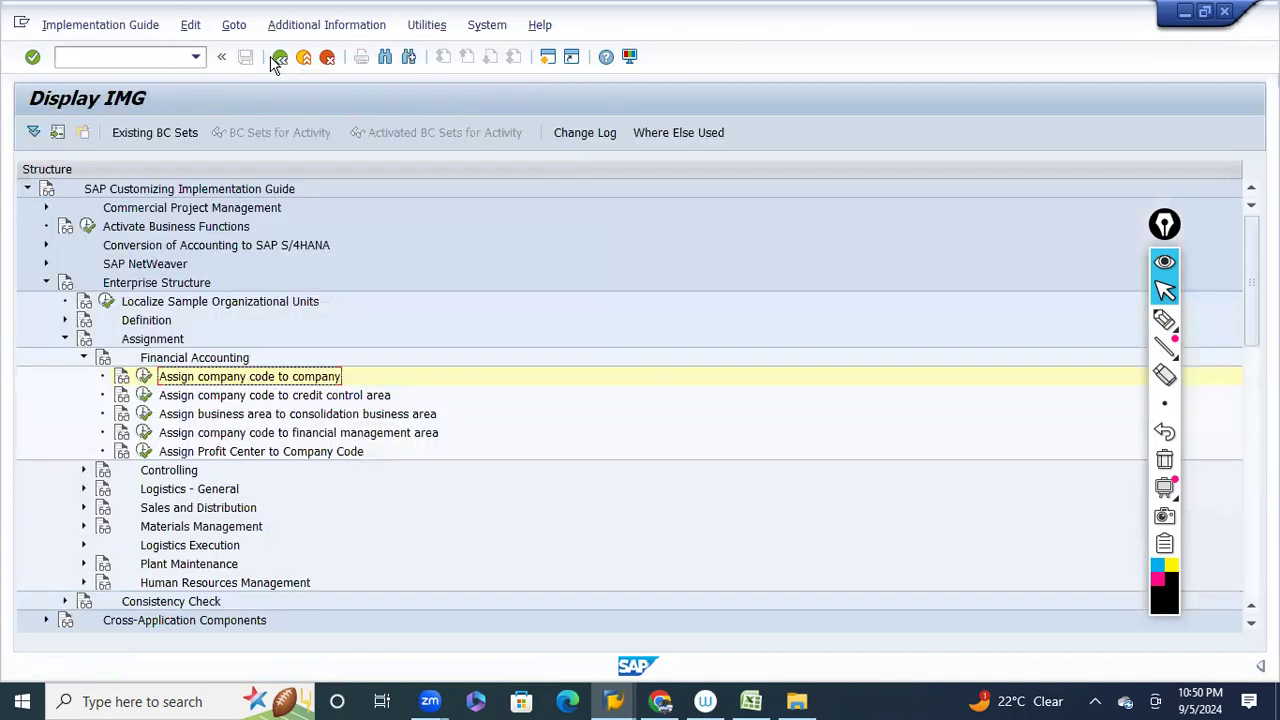
click(85, 358)
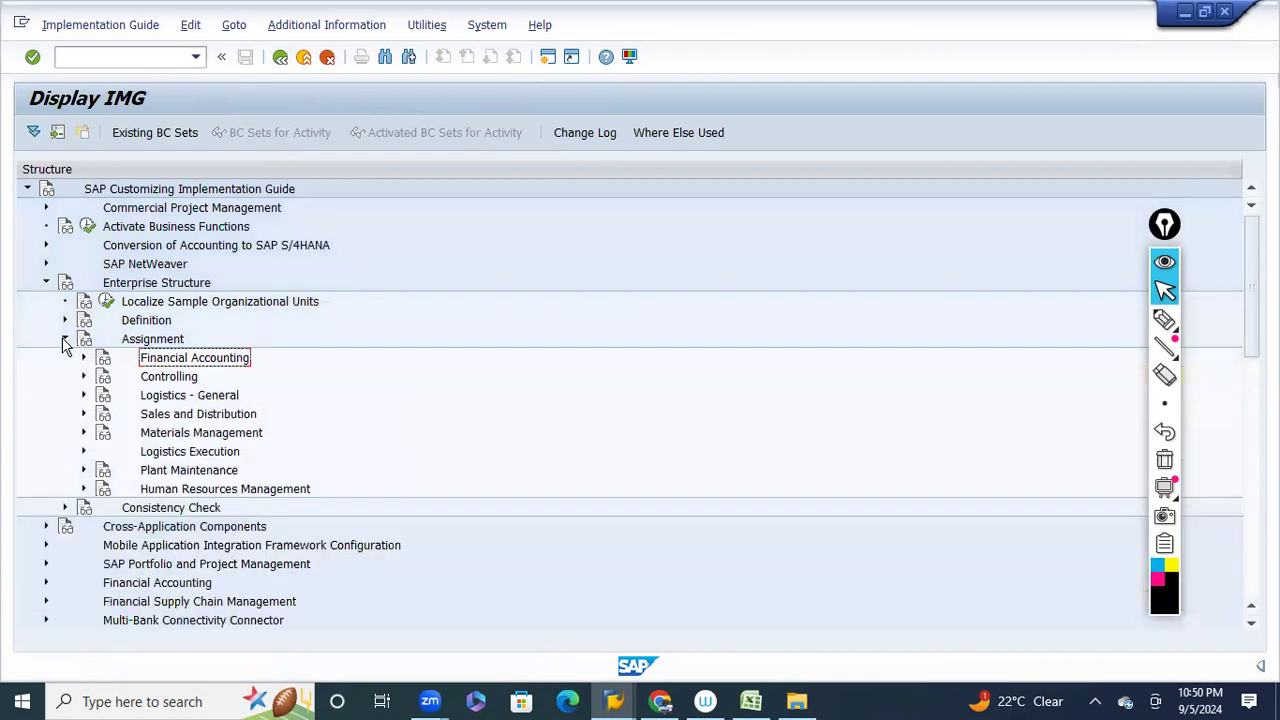
click(65, 340)
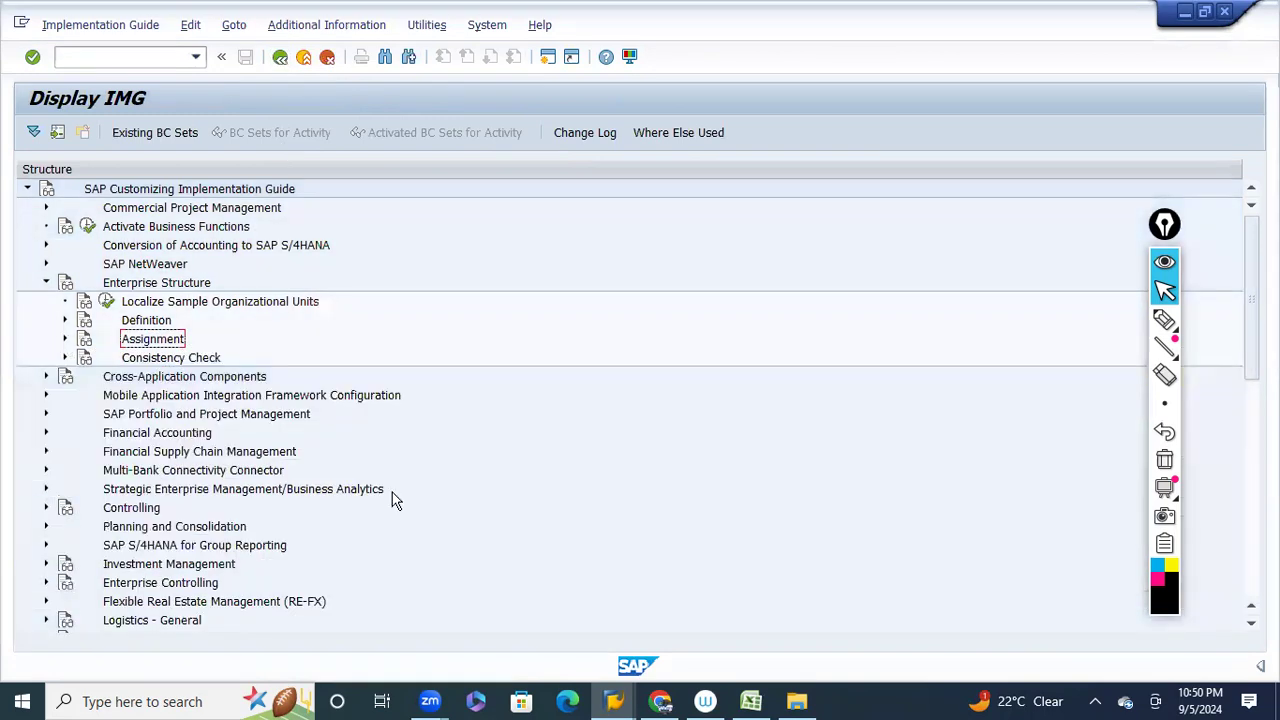
Switch to the "sap fi organizational structure" workbook in Excel and bring up the Business Area section on Sheet1.
mouse_move(751, 690)
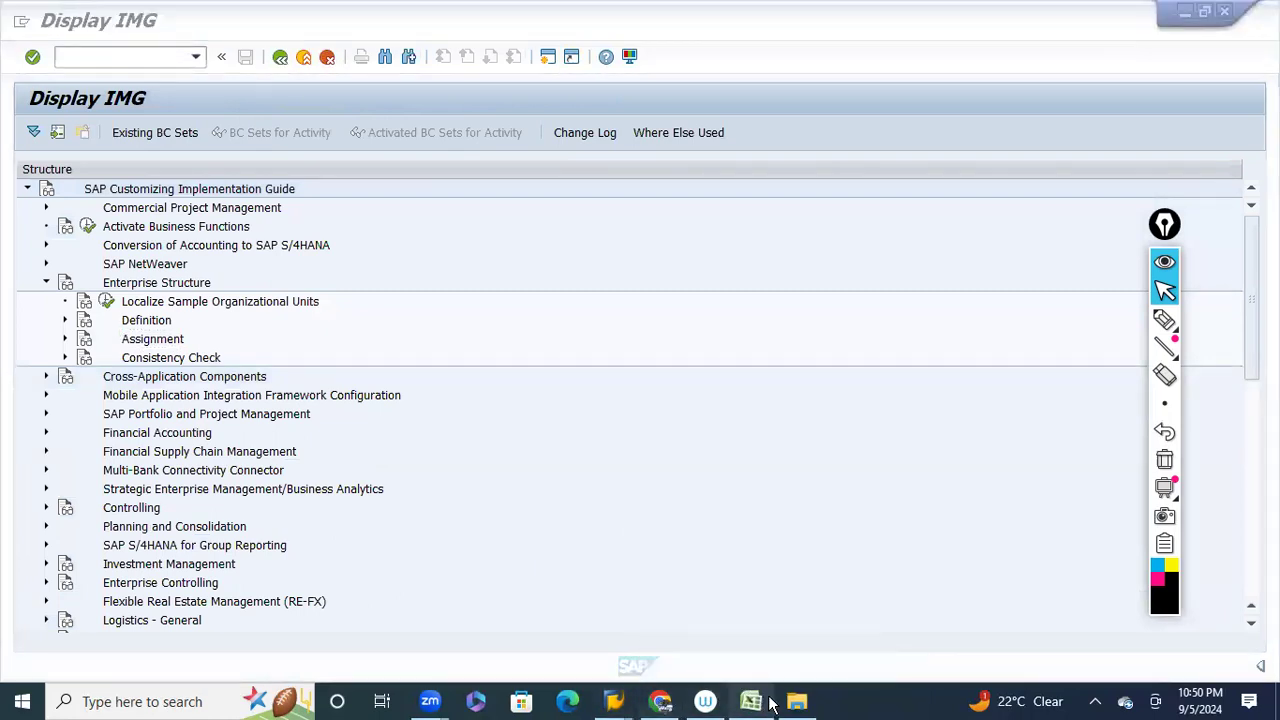
click(760, 654)
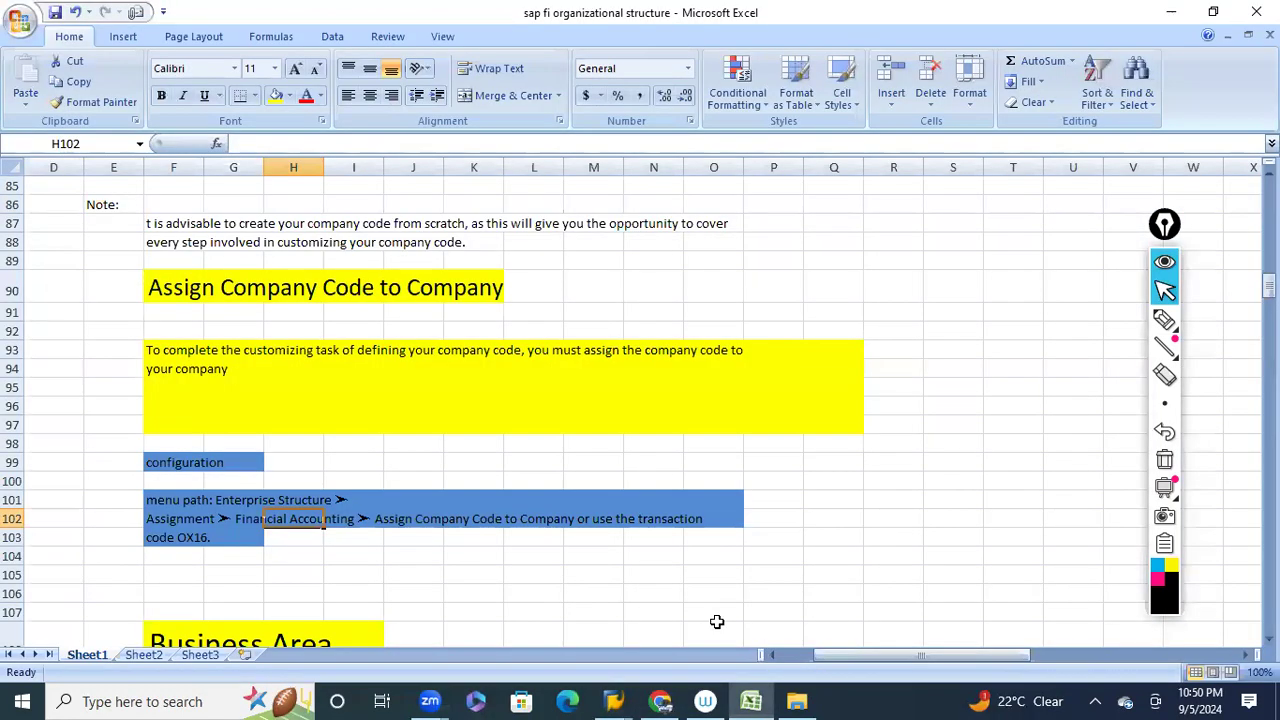
scroll(717, 622, down, 2)
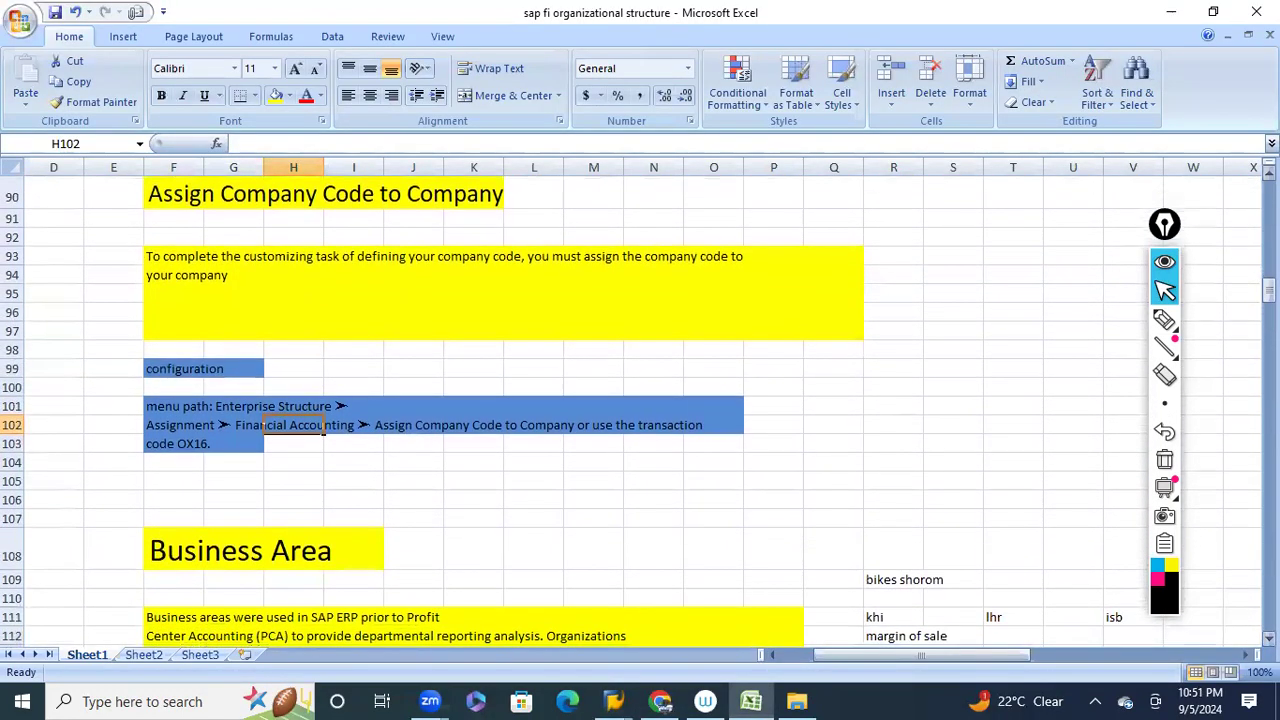
scroll(640, 400, down, 4)
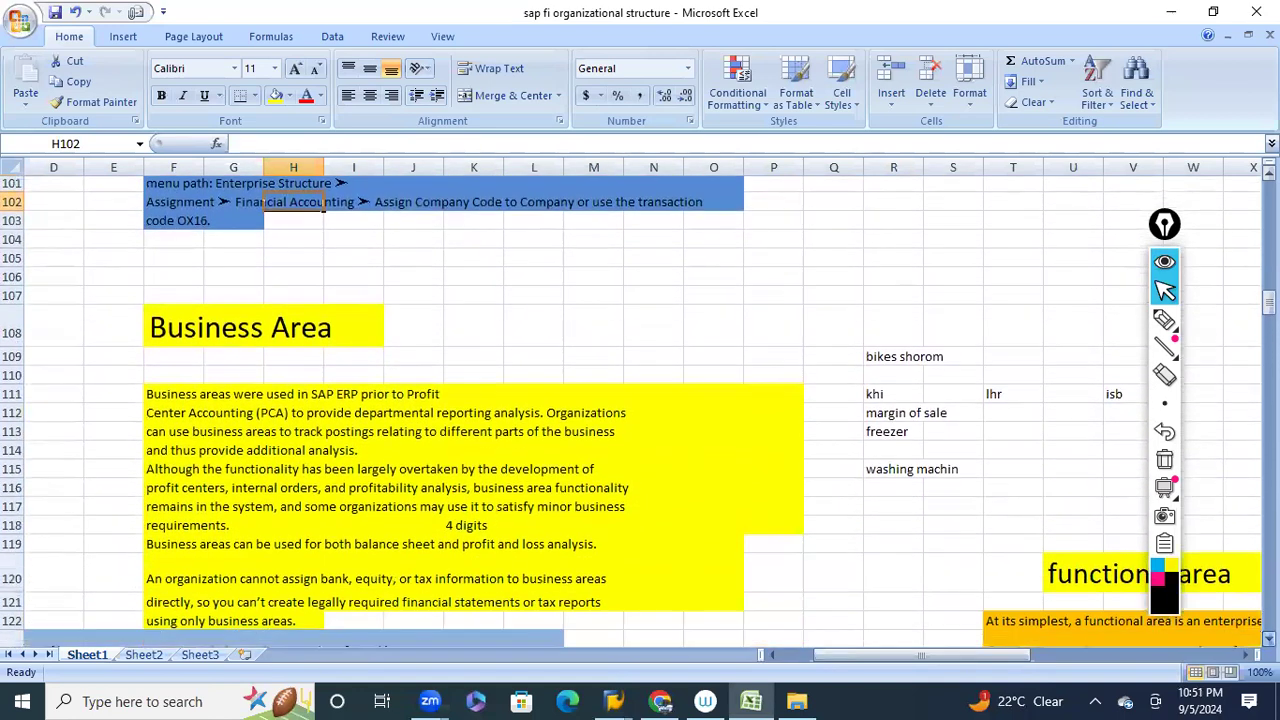
scroll(640, 400, down, 1)
scroll(640, 400, down, 1)
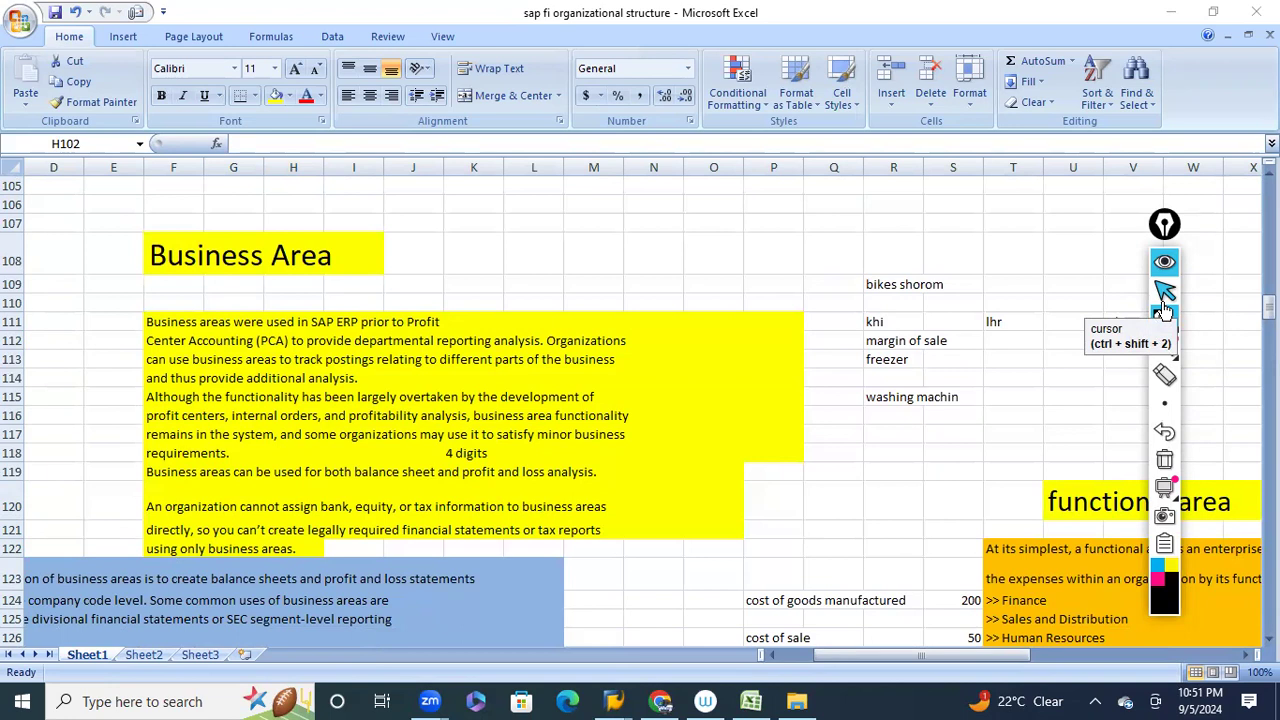
Handwrite an underlined "Laptop" heading with Dell001, Dell002 and Dell003 beneath it beside Business Area, underline the three names, and clear the drawings.
click(1163, 315)
mouse_move(594, 198)
mouse_down()
mouse_move(650, 213)
mouse_move(690, 204)
mouse_up()
drag(578, 238, 693, 234)
mouse_move(458, 254)
mouse_down()
mouse_move(457, 273)
mouse_move(497, 262)
mouse_move(508, 287)
mouse_move(537, 265)
mouse_move(566, 268)
mouse_up()
mouse_move(648, 250)
mouse_down()
mouse_move(650, 268)
mouse_move(702, 250)
mouse_move(772, 252)
mouse_up()
mouse_move(832, 228)
mouse_down()
mouse_move(846, 240)
mouse_move(834, 246)
mouse_move(950, 236)
mouse_move(958, 247)
mouse_up()
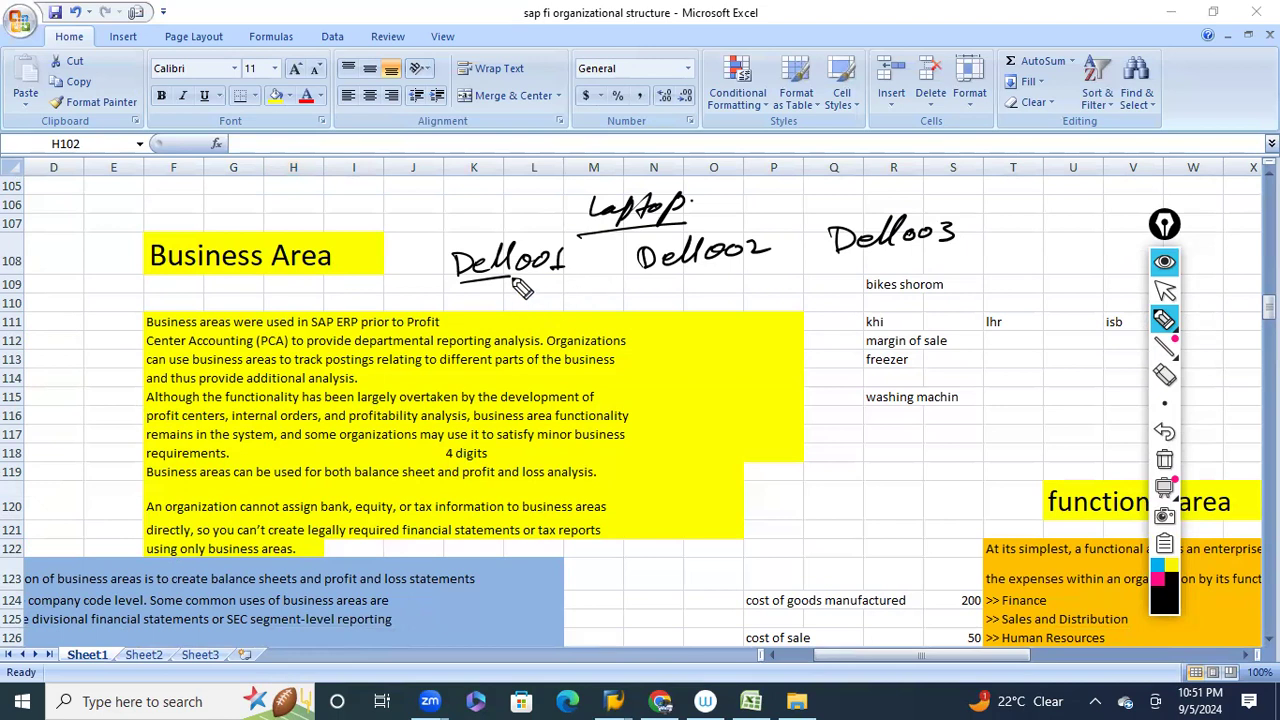
drag(830, 259, 956, 250)
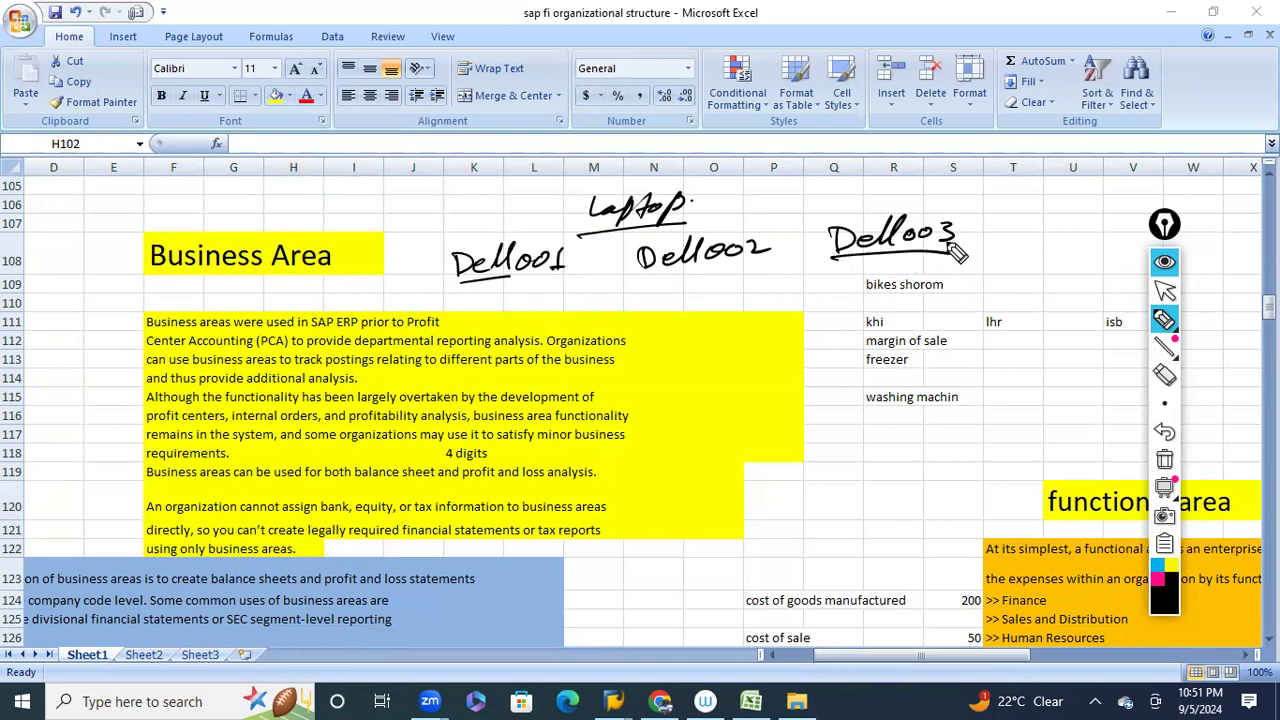
drag(645, 285, 770, 258)
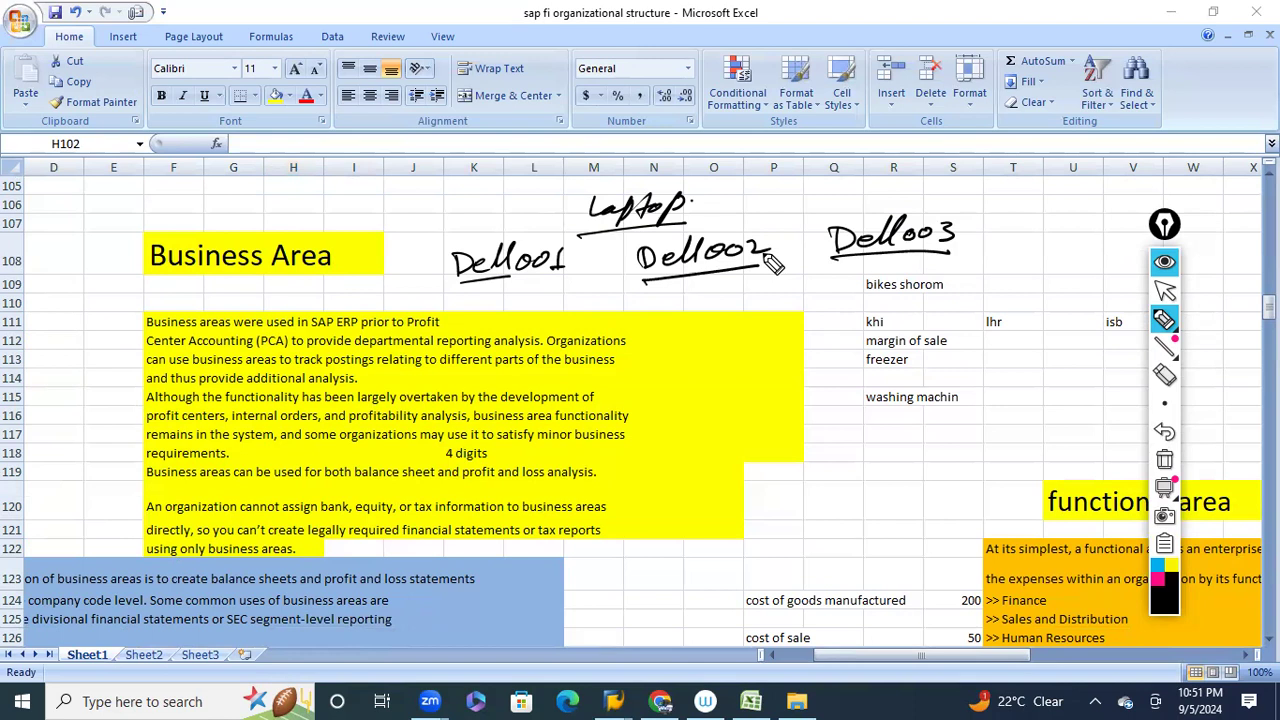
click(1164, 459)
Handwrite an underlined "Laptop" heading beside Business Area, with "Mini Laptop", "Medium Size" and "High config" beneath it, underlining the last two.
mouse_move(551, 200)
mouse_down()
mouse_move(586, 214)
mouse_move(648, 205)
mouse_up()
drag(533, 236, 632, 233)
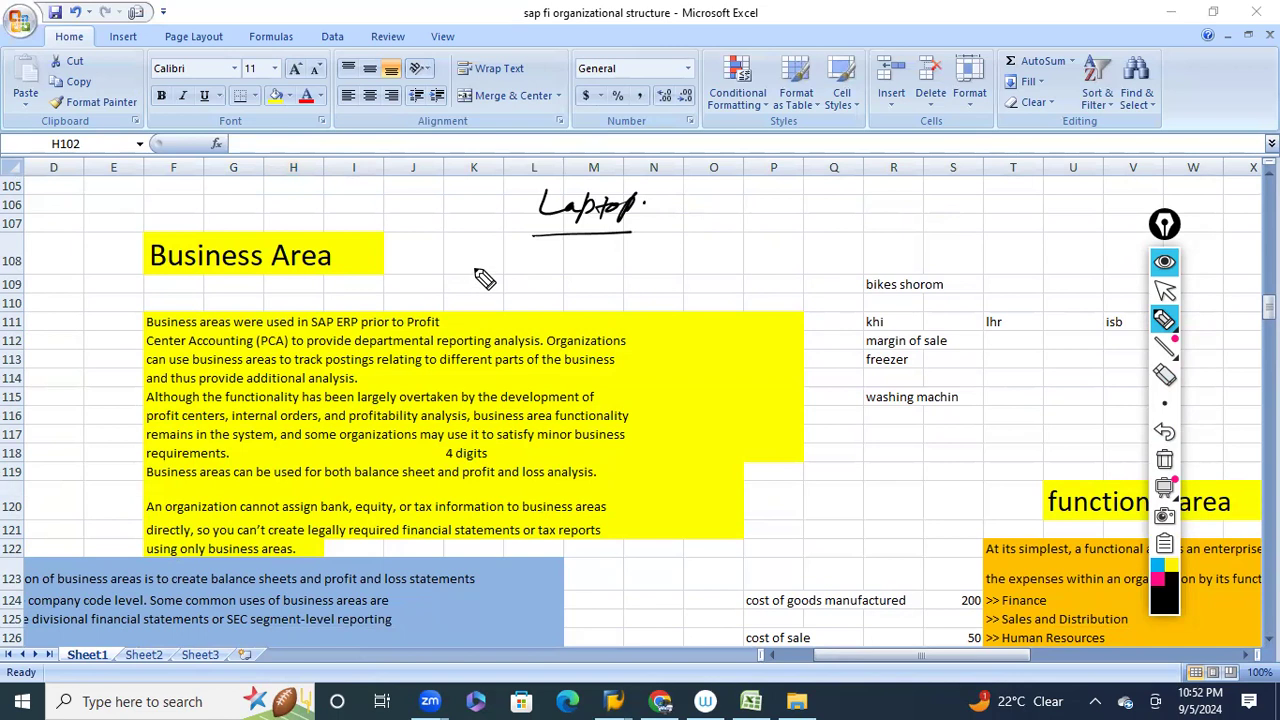
mouse_move(459, 281)
mouse_down()
mouse_move(518, 281)
mouse_move(518, 266)
mouse_up()
drag(491, 302, 549, 300)
mouse_move(634, 278)
mouse_down()
mouse_move(740, 268)
mouse_move(672, 310)
mouse_move(716, 298)
mouse_up()
mouse_move(838, 244)
mouse_down()
mouse_move(889, 274)
mouse_move(982, 258)
mouse_move(1016, 276)
mouse_up()
drag(830, 289, 1012, 284)
drag(645, 325, 708, 320)
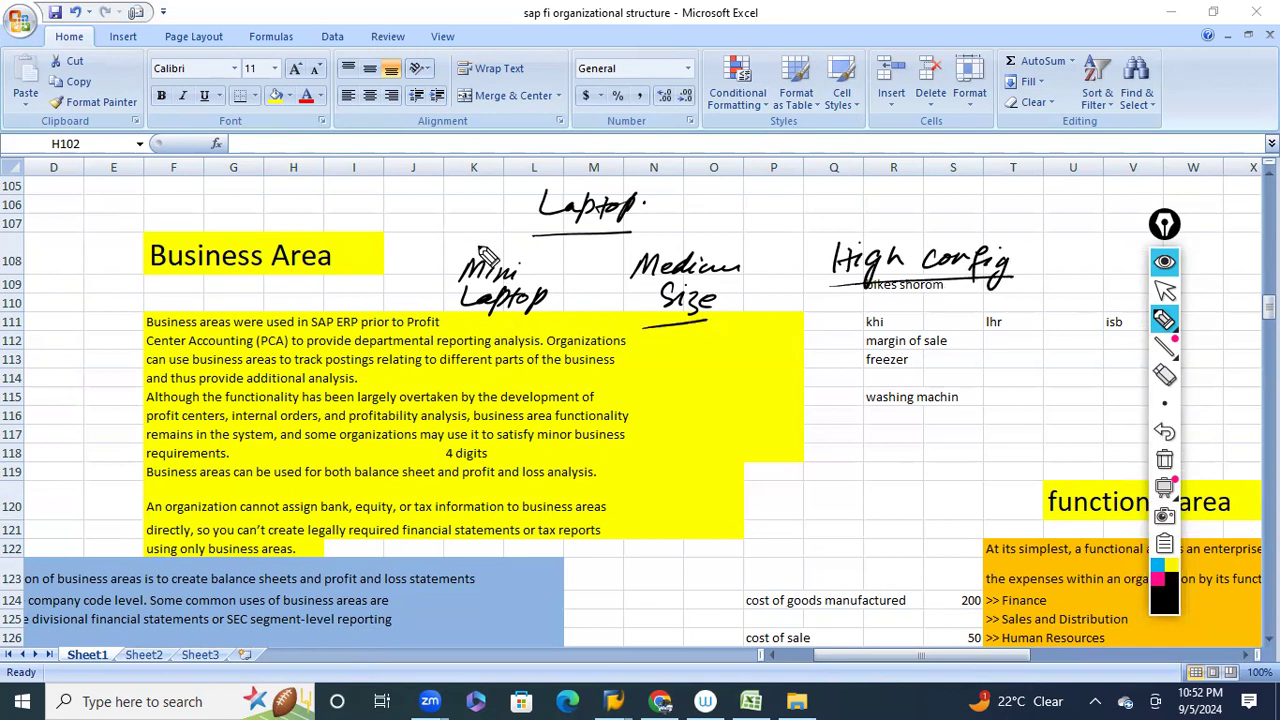
Label the three laptop types "Plant 1", "Plant 2" and "Plant 3" by hand, and circle the Plant 1 group.
mouse_move(468, 232)
mouse_down()
mouse_move(495, 248)
mouse_move(518, 242)
mouse_move(505, 250)
mouse_move(524, 258)
mouse_up()
drag(672, 250, 757, 240)
mouse_move(884, 240)
mouse_down()
mouse_move(985, 218)
mouse_move(980, 232)
mouse_up()
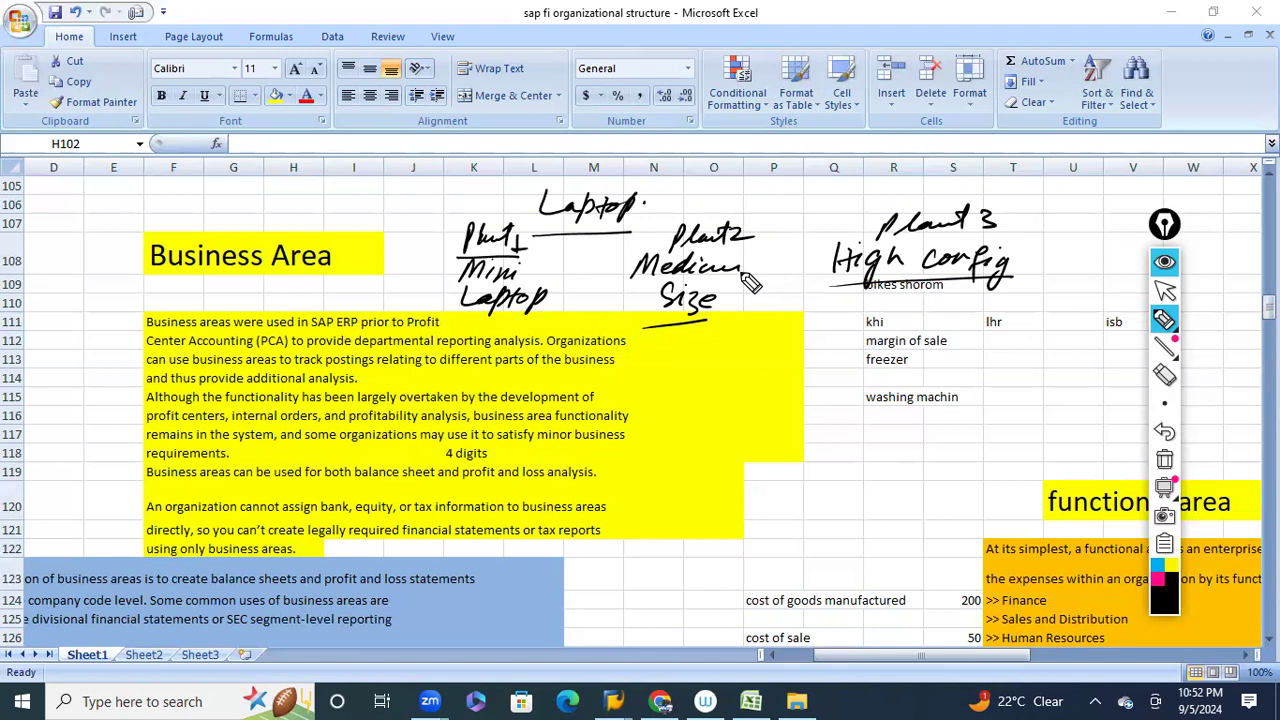
mouse_move(480, 215)
mouse_down()
mouse_move(440, 300)
mouse_move(528, 348)
mouse_move(568, 255)
mouse_move(503, 213)
mouse_up()
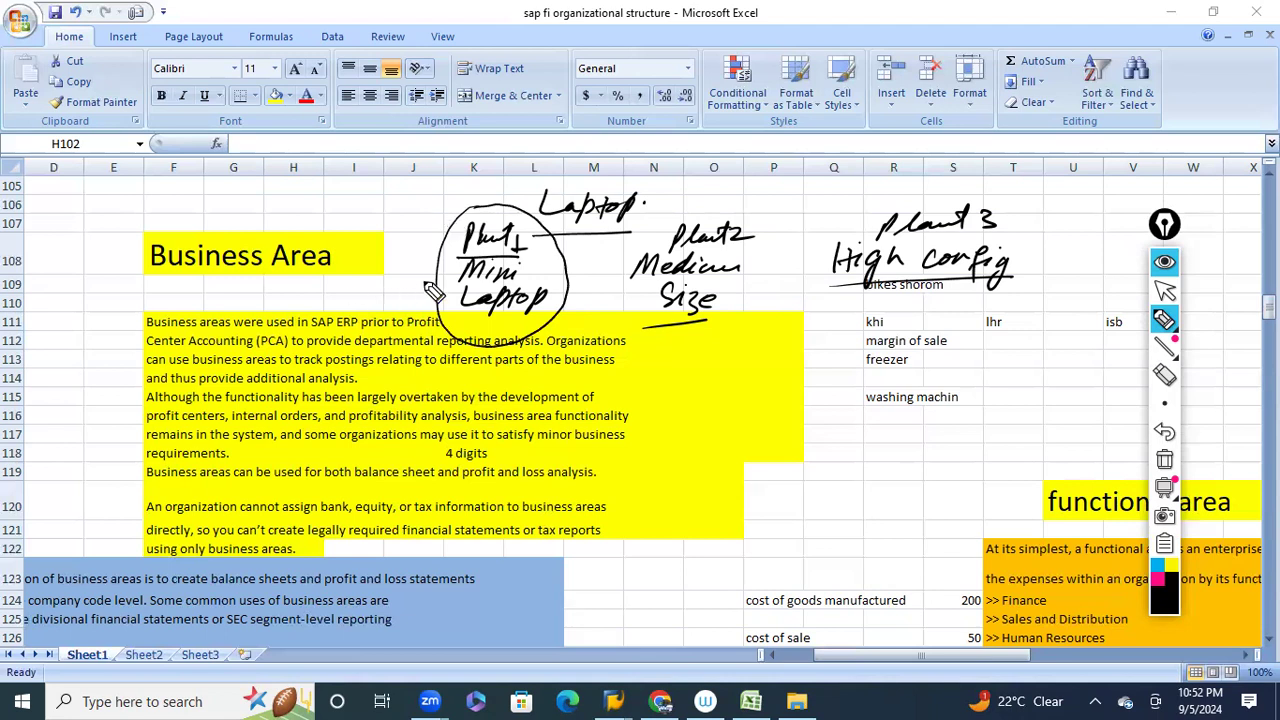
Draw an arrow from Plant 1 to handwritten "Cost" and "Reven", with another arrow leading to "Prof".
mouse_move(486, 217)
mouse_down()
mouse_move(422, 210)
mouse_move(445, 223)
mouse_up()
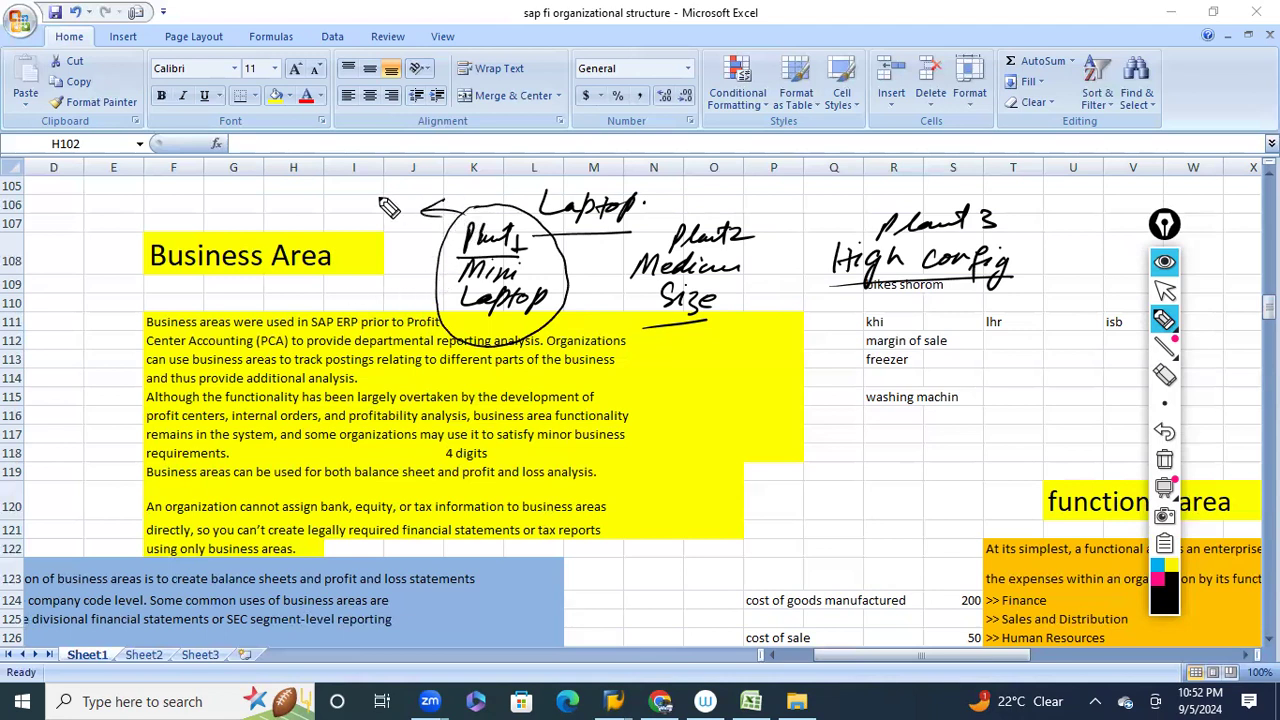
mouse_move(340, 215)
mouse_down()
mouse_move(386, 212)
mouse_move(394, 197)
mouse_up()
mouse_move(192, 194)
mouse_down()
mouse_move(194, 212)
mouse_move(224, 224)
mouse_move(276, 205)
mouse_up()
mouse_move(175, 216)
mouse_down()
mouse_move(140, 245)
mouse_move(158, 246)
mouse_up()
mouse_move(66, 298)
mouse_down()
mouse_move(108, 282)
mouse_move(130, 298)
mouse_up()
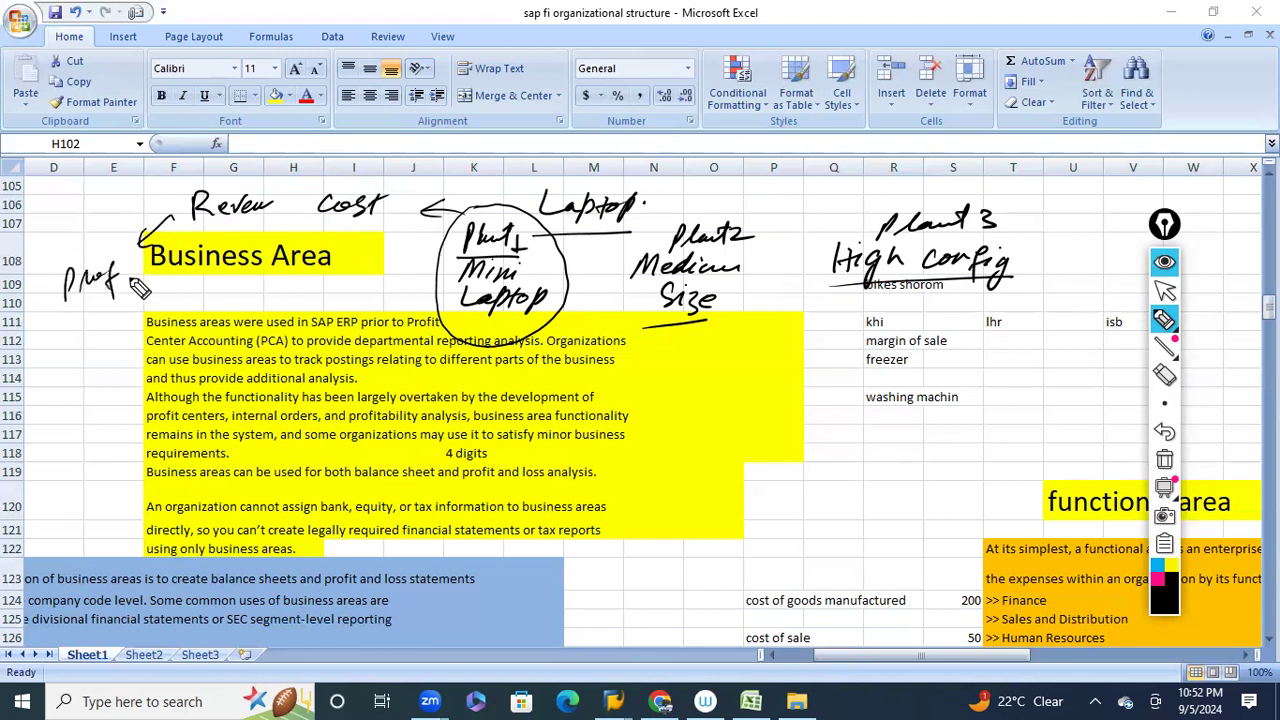
Handwrite the underlined formula "R - C = P" above the "Prof" note.
mouse_move(58, 194)
mouse_down()
mouse_move(72, 212)
mouse_move(110, 210)
mouse_up()
drag(122, 198, 135, 197)
drag(122, 205, 136, 204)
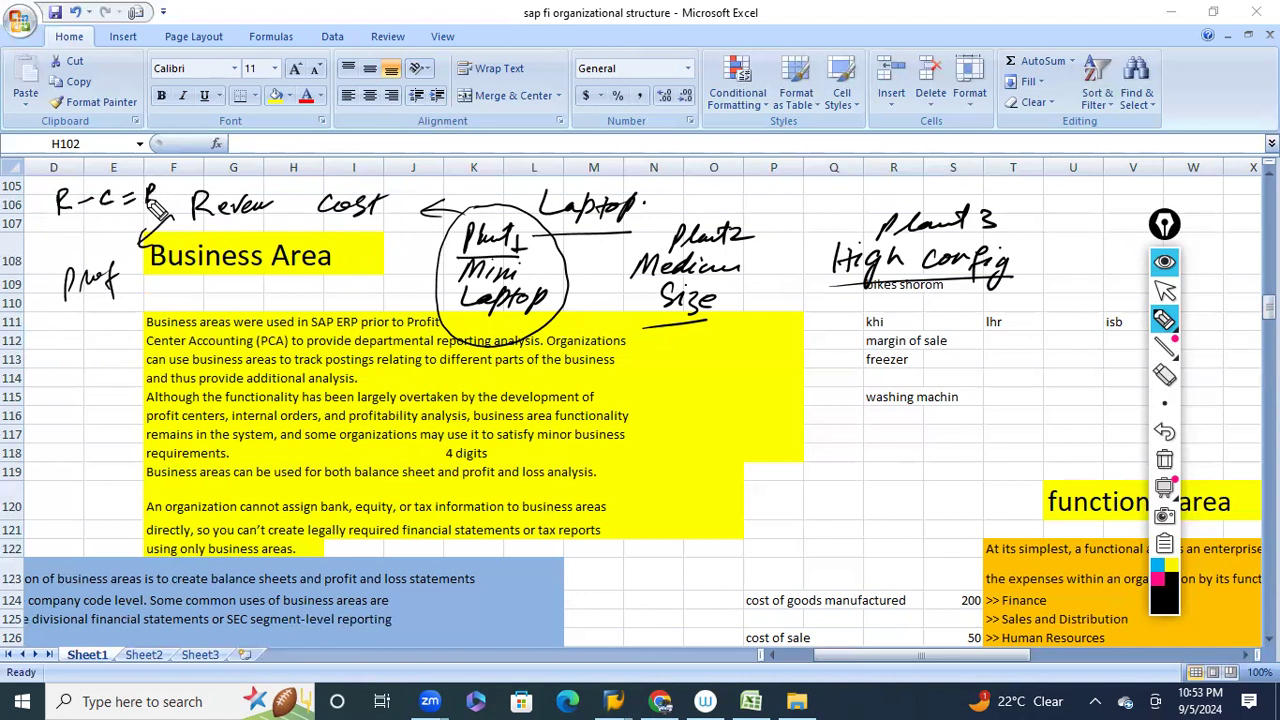
drag(58, 238, 106, 227)
Circle the Plant 2 and Plant 3 groups, and draw an arrow from Plant 1 to a handwritten "Department".
mouse_move(699, 216)
mouse_down()
mouse_move(786, 290)
mouse_move(696, 228)
mouse_up()
mouse_move(958, 192)
mouse_down()
mouse_move(812, 228)
mouse_move(930, 196)
mouse_up()
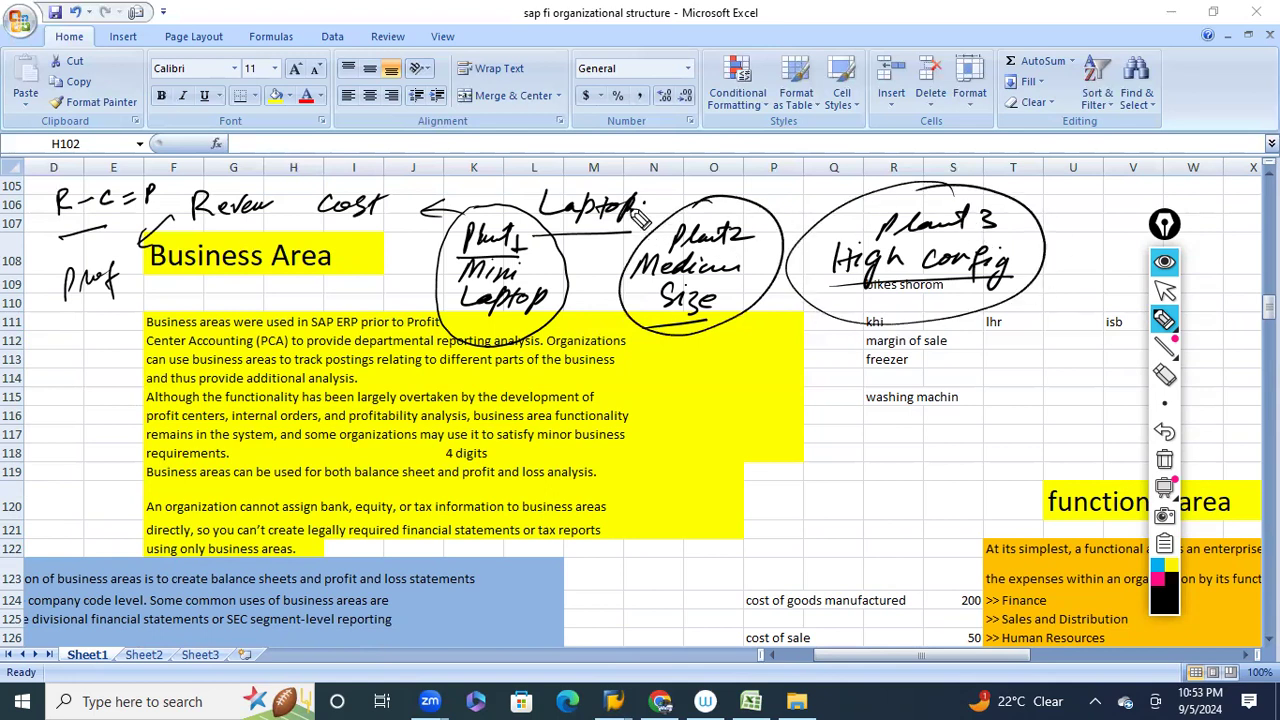
drag(432, 283, 396, 297)
mouse_move(256, 292)
mouse_down()
mouse_move(262, 318)
mouse_move(338, 305)
mouse_move(412, 260)
mouse_up()
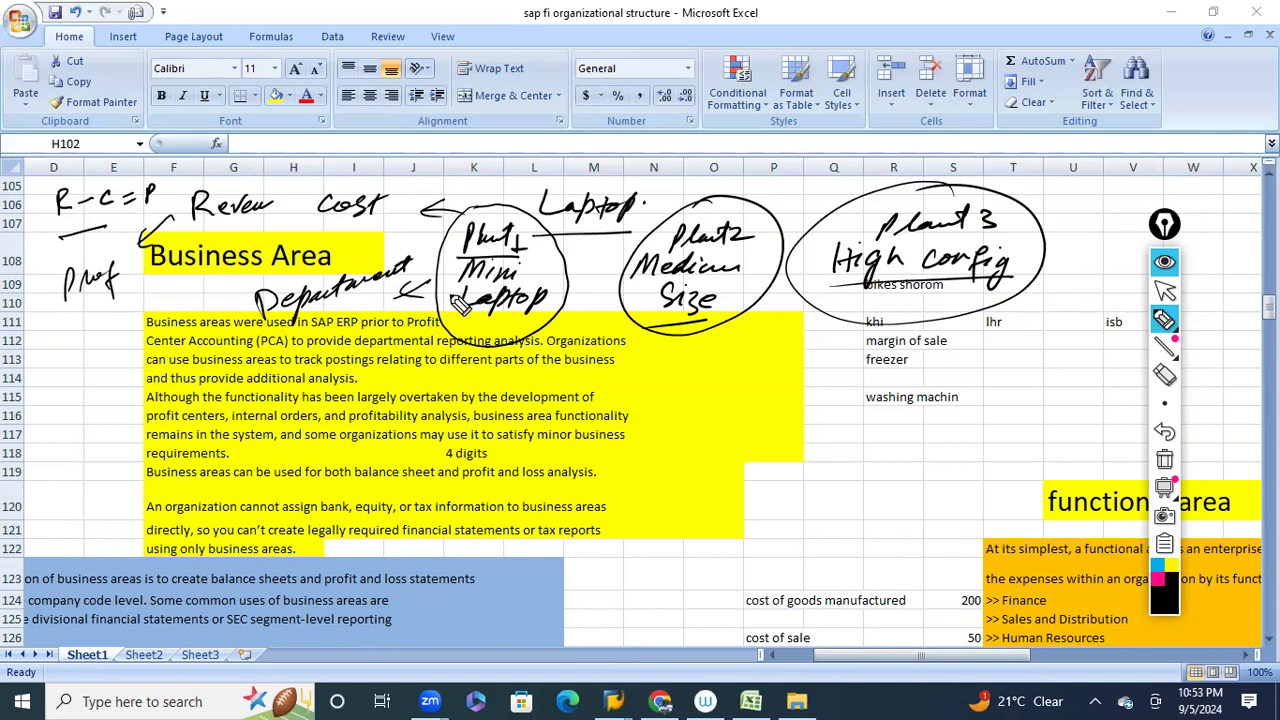
Handwrite "unit" and "RAM" below the "Prof" note, circle both words, and add a downward arrow beside them.
mouse_move(63, 371)
mouse_down()
mouse_move(82, 380)
mouse_move(114, 350)
mouse_move(100, 360)
mouse_up()
mouse_move(50, 412)
mouse_down()
mouse_move(78, 450)
mouse_move(100, 420)
mouse_move(106, 430)
mouse_up()
mouse_move(118, 352)
mouse_down()
mouse_move(55, 378)
mouse_move(38, 462)
mouse_move(135, 392)
mouse_move(115, 335)
mouse_up()
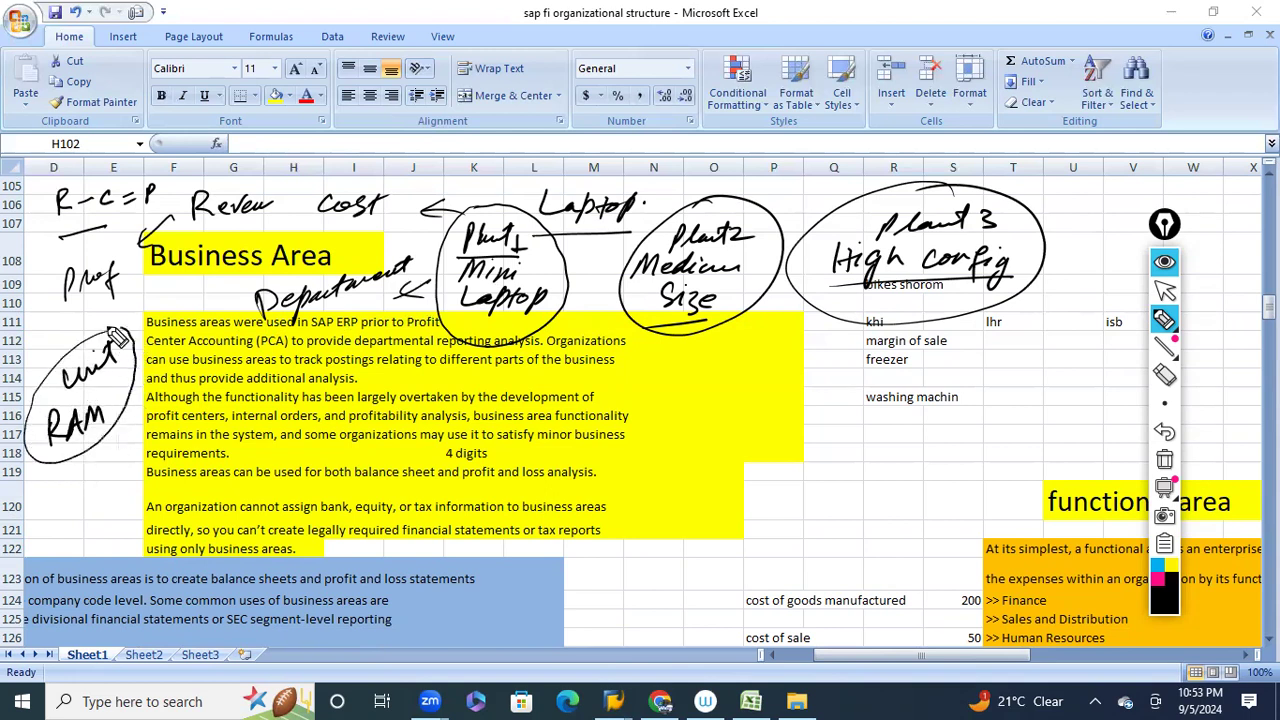
drag(115, 402, 128, 440)
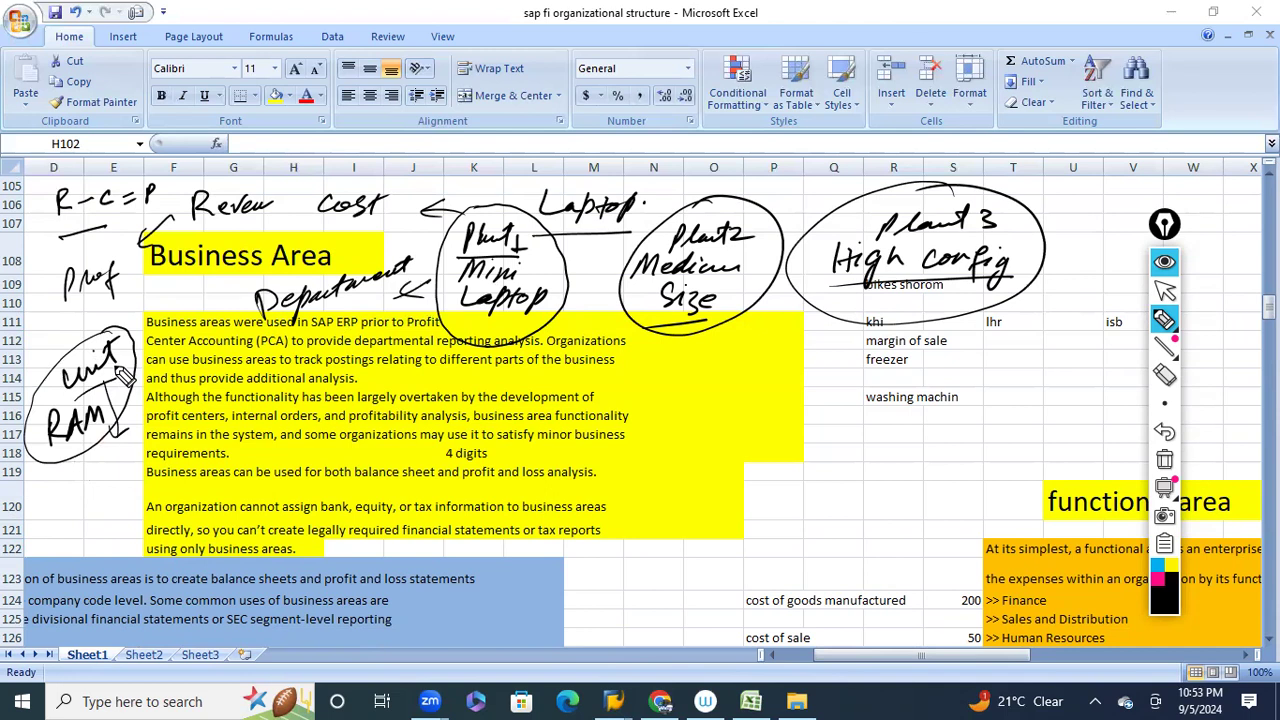
Handwrite "unit" and "Processor" below the Plant 2 group, underlining both words.
mouse_move(665, 372)
mouse_down()
mouse_move(690, 382)
mouse_move(758, 362)
mouse_up()
drag(670, 406, 765, 400)
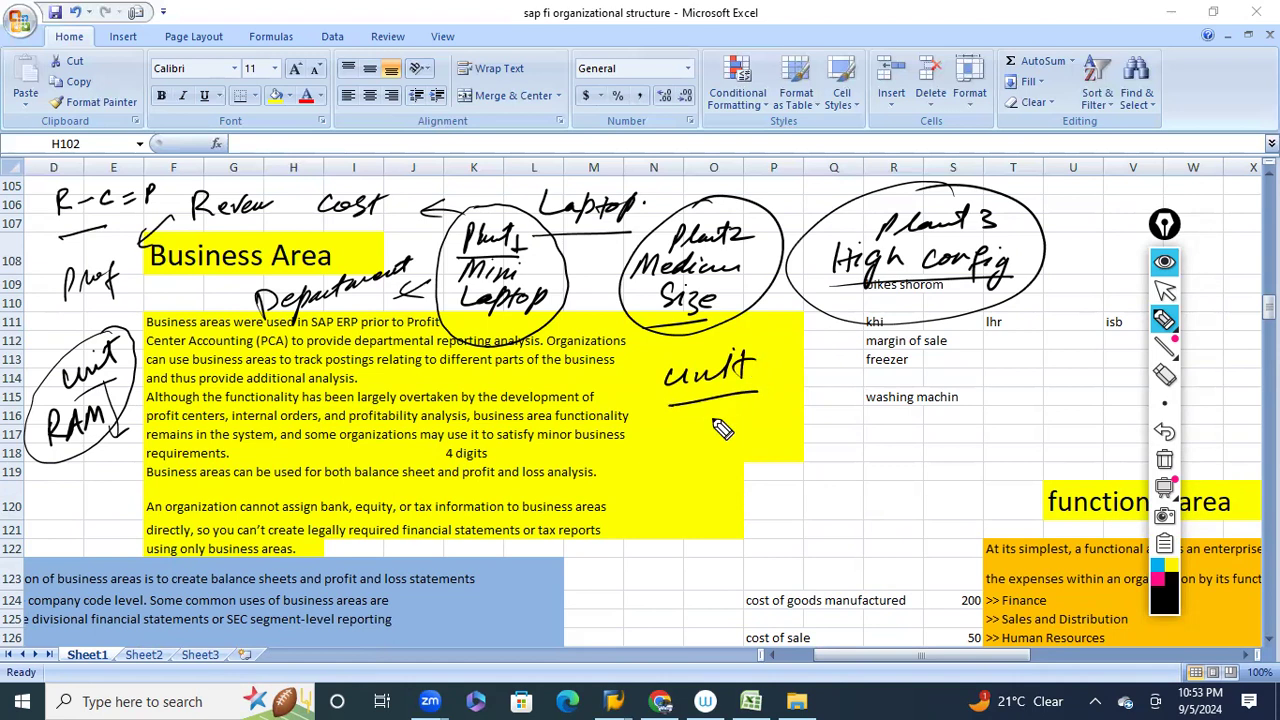
drag(705, 428, 838, 420)
drag(722, 453, 788, 441)
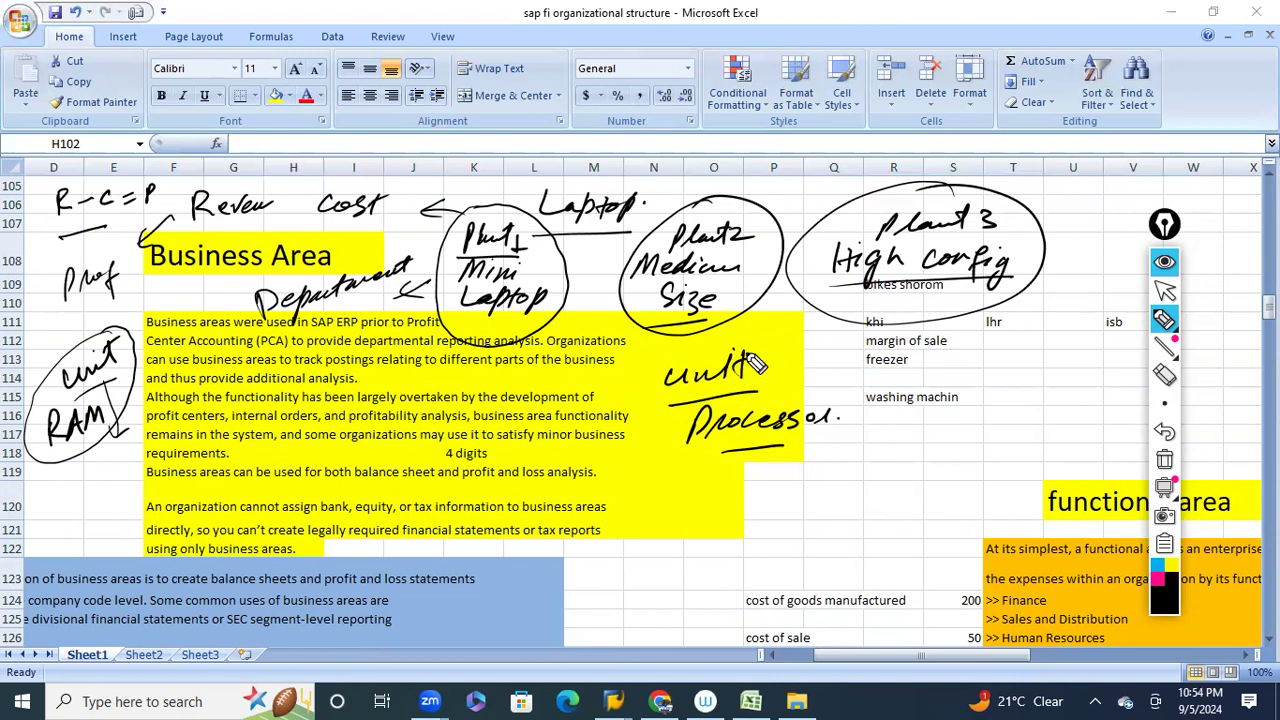
Circle the "unit" and "Processor" notes and draw an arrow from them to a handwritten, underlined "Profit and Loss".
mouse_move(755, 363)
mouse_down()
mouse_move(651, 429)
mouse_move(829, 420)
mouse_move(751, 364)
mouse_move(803, 366)
mouse_up()
mouse_move(686, 405)
mouse_down()
mouse_move(628, 492)
mouse_move(650, 510)
mouse_move(716, 492)
mouse_move(757, 515)
mouse_move(780, 509)
mouse_move(790, 487)
mouse_move(884, 492)
mouse_move(767, 537)
mouse_up()
drag(718, 460, 757, 451)
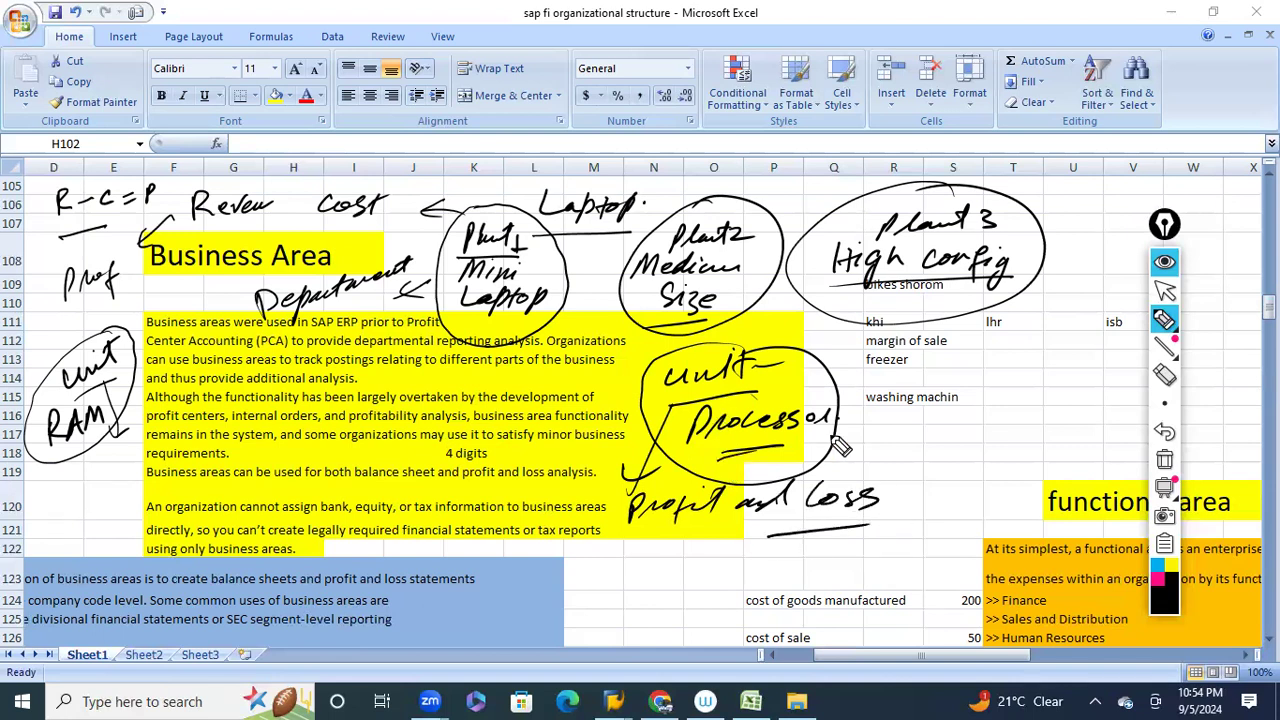
Clear all the laptop plant annotations from the sheet.
click(1166, 375)
click(1166, 318)
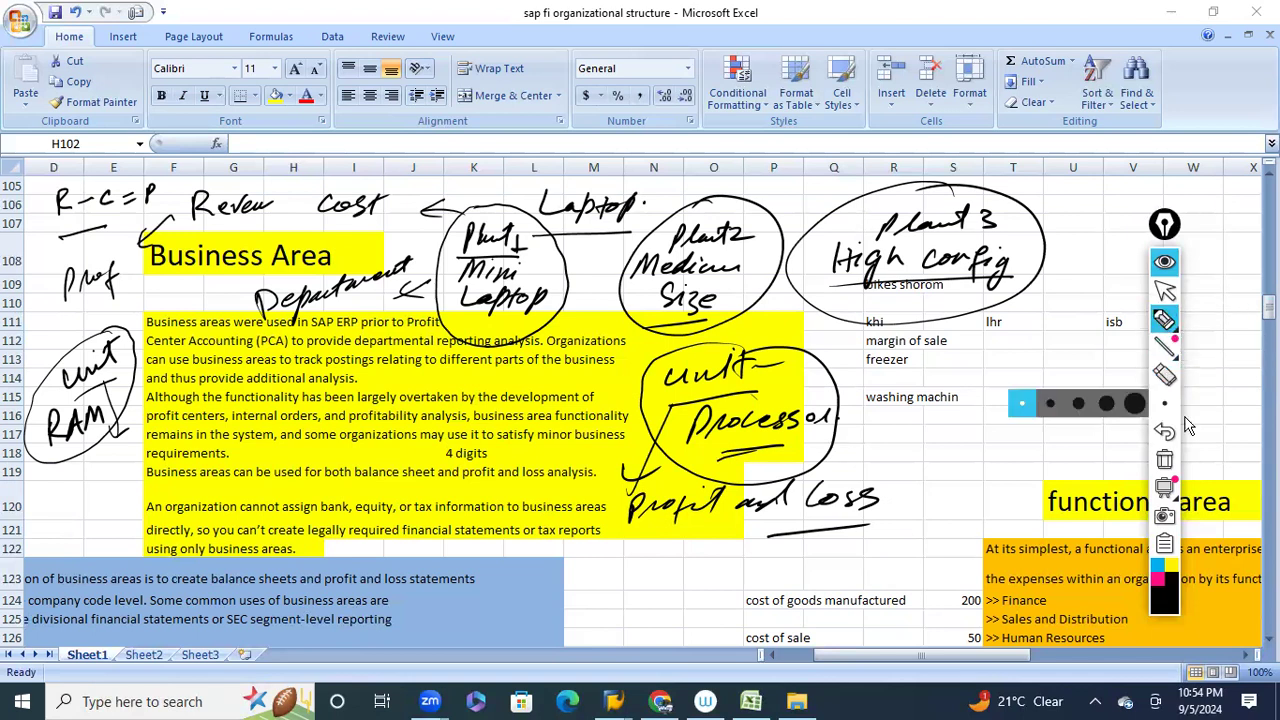
click(1166, 459)
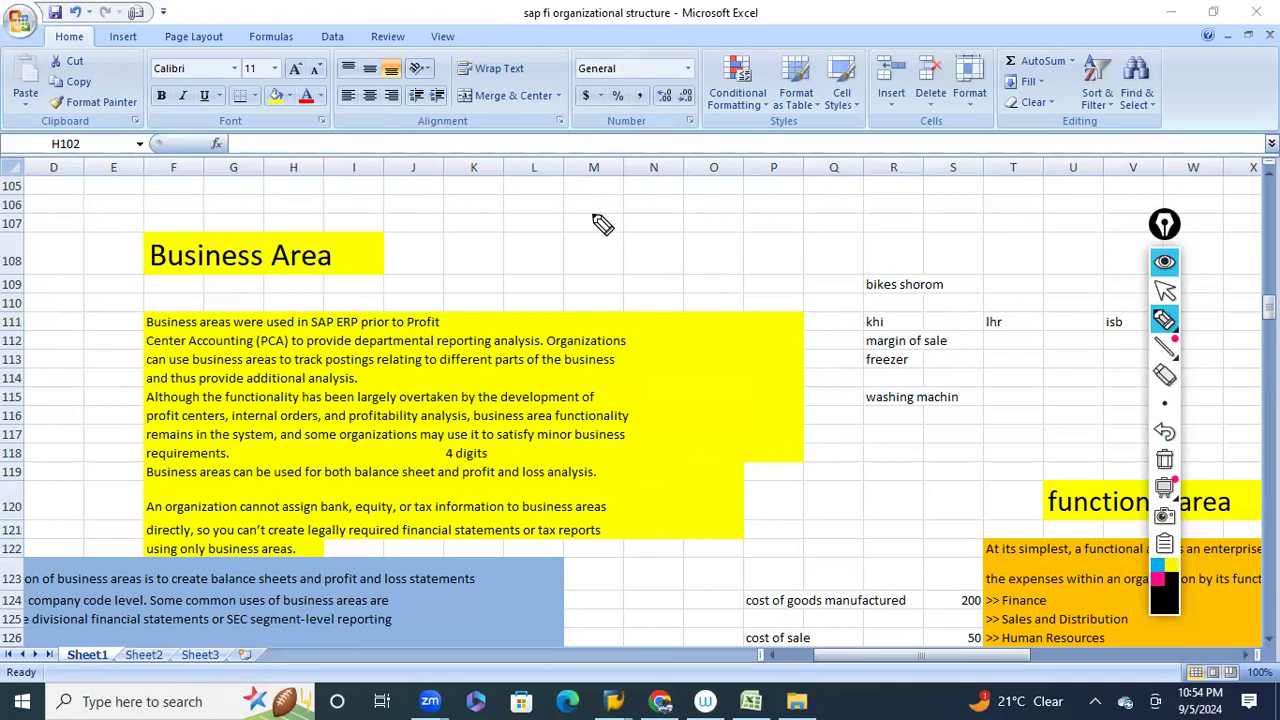
Handwrite the underlined bike models "CD70", "CD100" and "125CC" in a row above the notes.
mouse_move(596, 214)
mouse_down()
mouse_move(606, 232)
mouse_move(647, 214)
mouse_up()
mouse_move(746, 210)
mouse_down()
mouse_move(746, 226)
mouse_move(797, 211)
mouse_up()
drag(809, 210, 872, 228)
mouse_move(886, 208)
mouse_down()
mouse_move(890, 224)
mouse_move(958, 226)
mouse_up()
drag(579, 247, 658, 244)
drag(741, 240, 930, 231)
Handwrite "Showrooms" beside the bike models, with "ISB", "LHR" and "KHI" listed below it, each followed by a dash.
mouse_move(380, 215)
mouse_down()
mouse_move(514, 198)
mouse_move(503, 203)
mouse_up()
drag(411, 241, 411, 263)
mouse_move(405, 264)
mouse_down()
mouse_move(422, 263)
mouse_move(417, 239)
mouse_move(425, 266)
mouse_move(450, 252)
mouse_move(440, 295)
mouse_move(478, 290)
mouse_move(458, 318)
mouse_up()
drag(458, 318, 481, 322)
drag(481, 312, 495, 322)
mouse_move(507, 300)
mouse_down()
mouse_move(509, 320)
mouse_move(520, 300)
mouse_up()
mouse_move(463, 240)
mouse_down()
mouse_move(495, 236)
mouse_move(552, 296)
mouse_up()
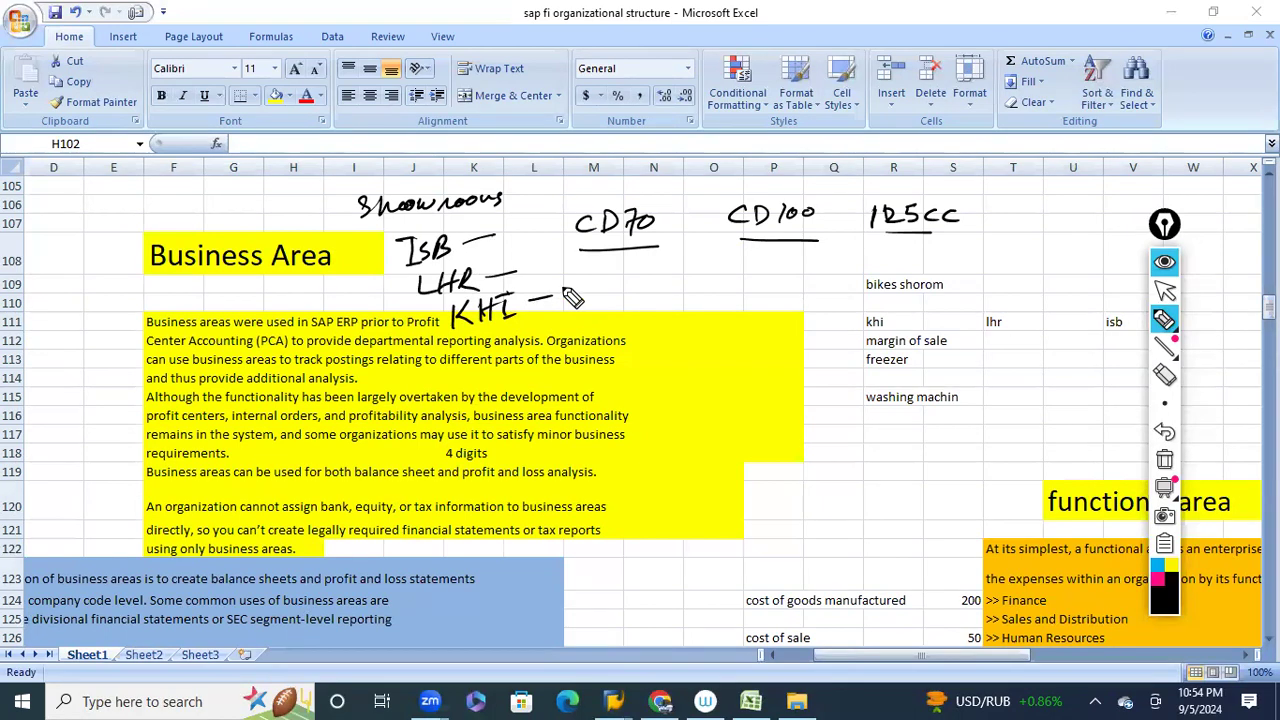
Circle CD70, the three showroom cities and the Business Area heading, and draw arrows from CD70 to the cities and from ISB toward the heading.
mouse_move(648, 203)
mouse_down()
mouse_move(682, 232)
mouse_move(604, 246)
mouse_up()
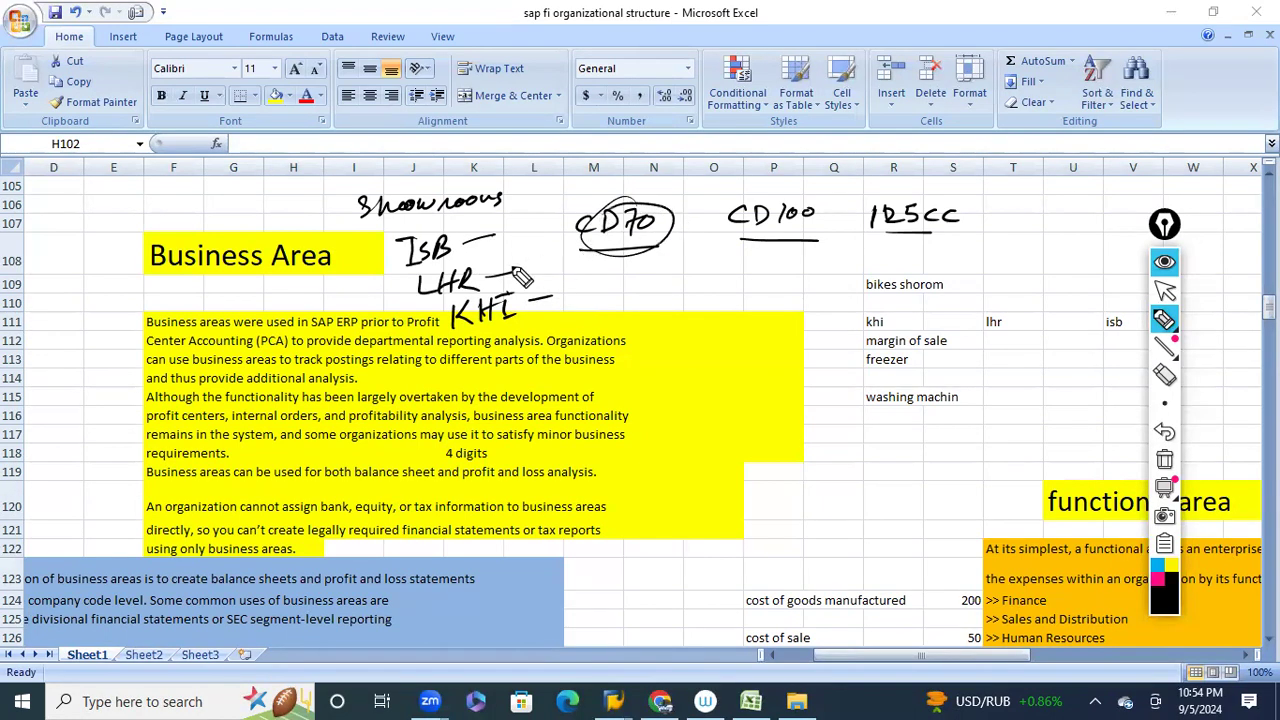
mouse_move(425, 235)
mouse_down()
mouse_move(395, 262)
mouse_move(462, 282)
mouse_move(440, 232)
mouse_up()
mouse_move(382, 262)
mouse_down()
mouse_move(360, 275)
mouse_move(378, 283)
mouse_up()
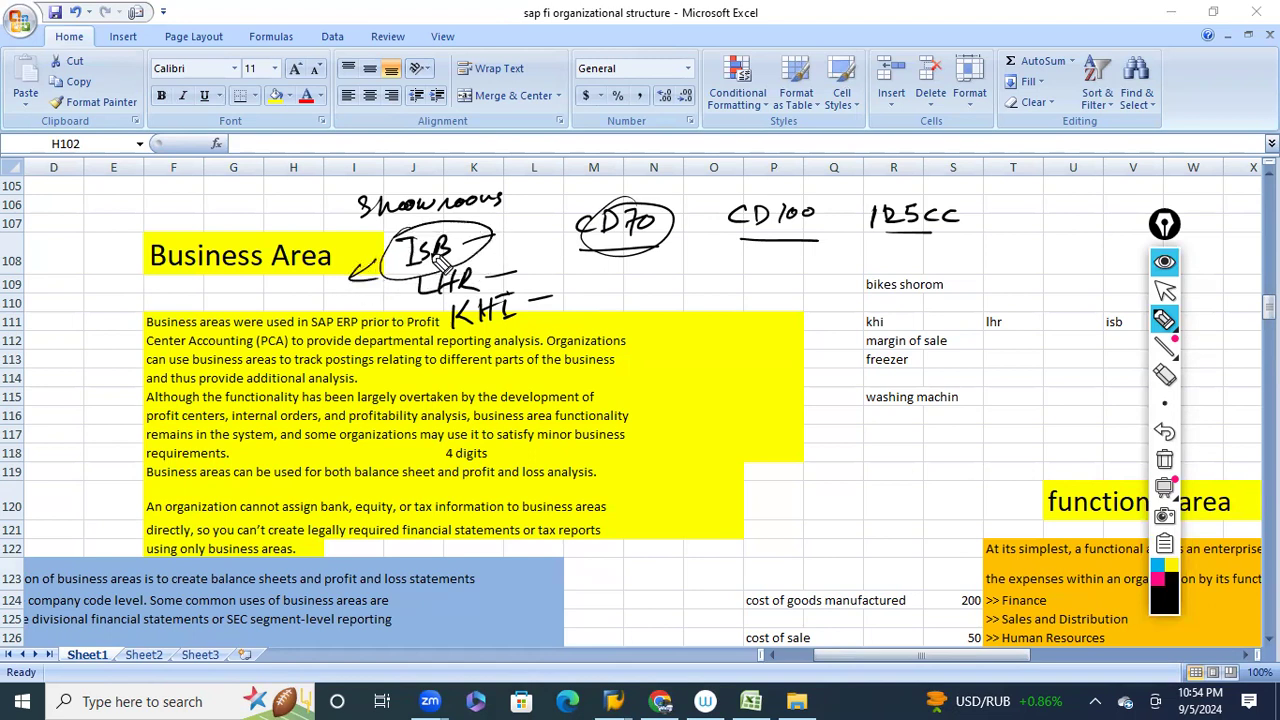
mouse_move(466, 284)
mouse_down()
mouse_move(440, 310)
mouse_move(428, 298)
mouse_move(445, 338)
mouse_move(549, 297)
mouse_move(492, 298)
mouse_up()
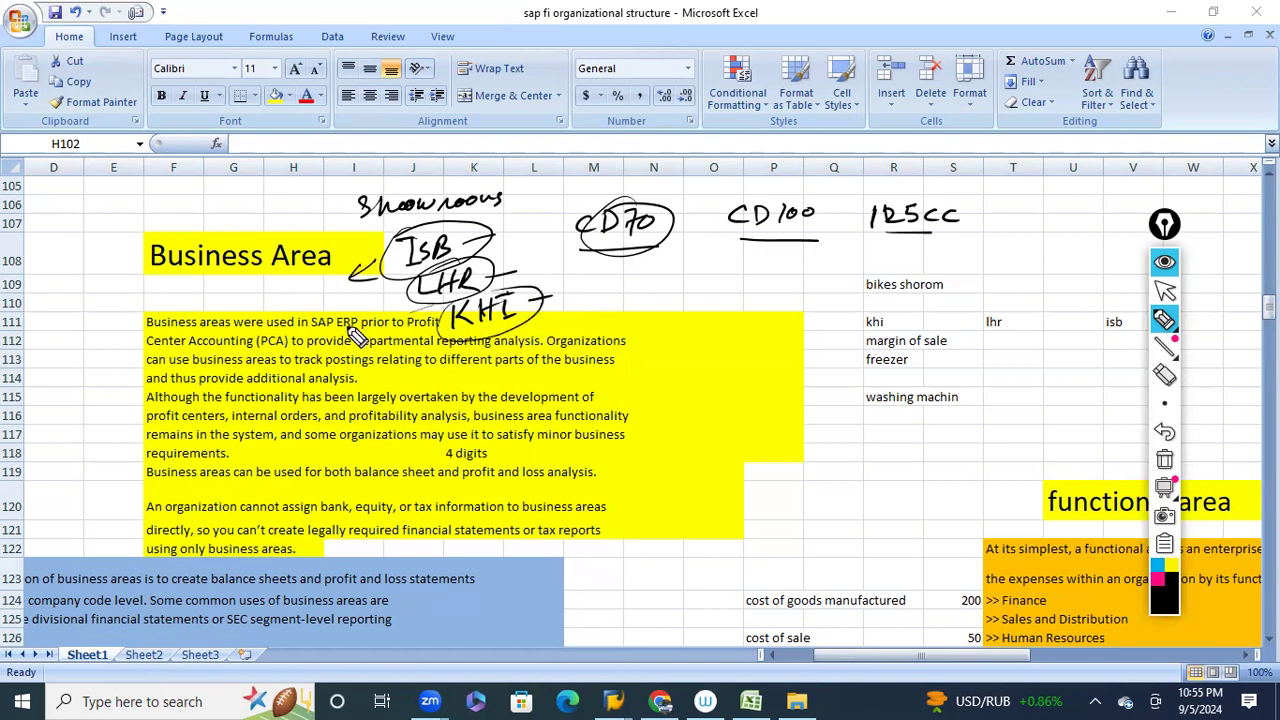
drag(578, 234, 513, 245)
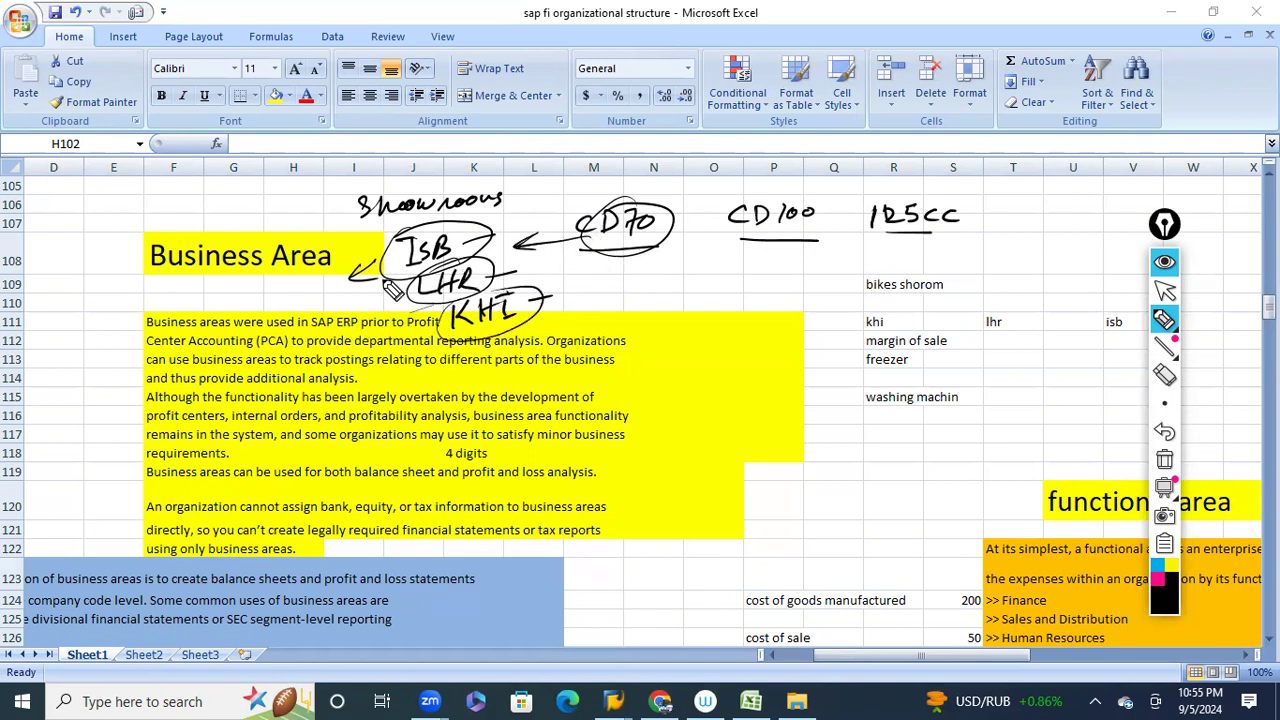
mouse_move(298, 228)
mouse_down()
mouse_move(124, 265)
mouse_move(292, 230)
mouse_move(260, 218)
mouse_up()
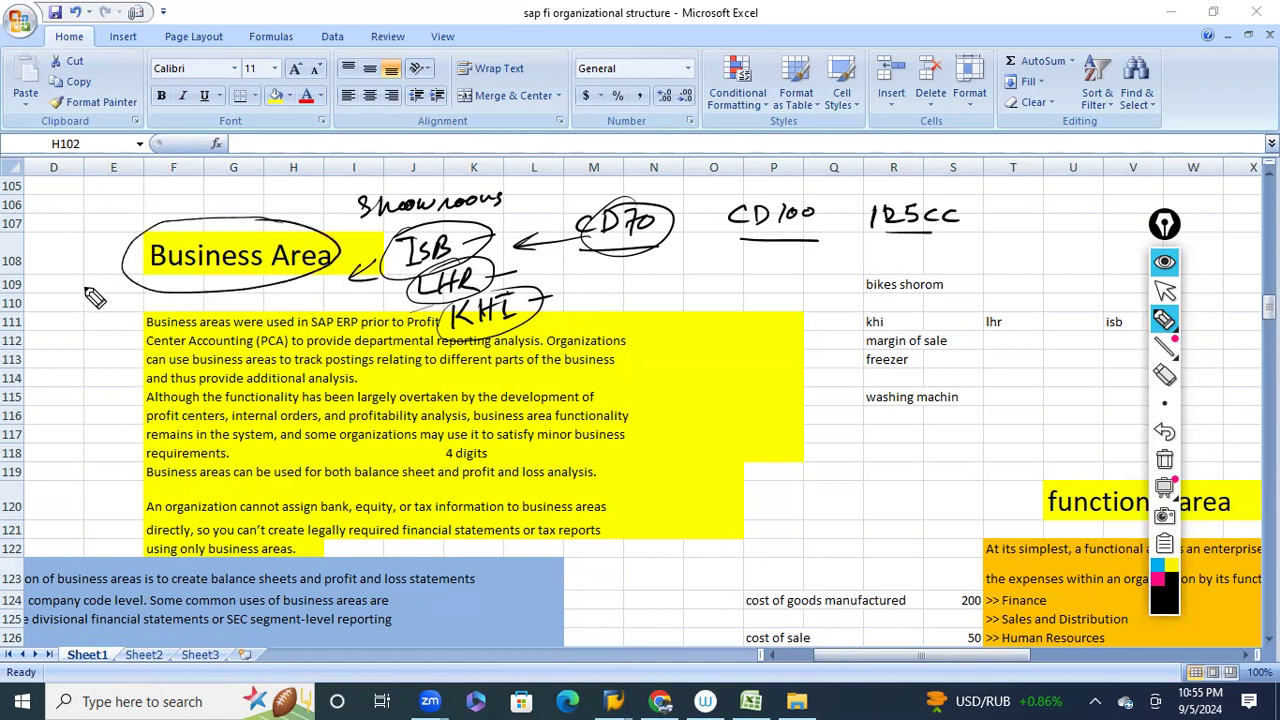
Clear the bike annotations and handwrite "Plant" with "Geographical Location" and an arrow below it, beside the Business Area heading.
click(1166, 458)
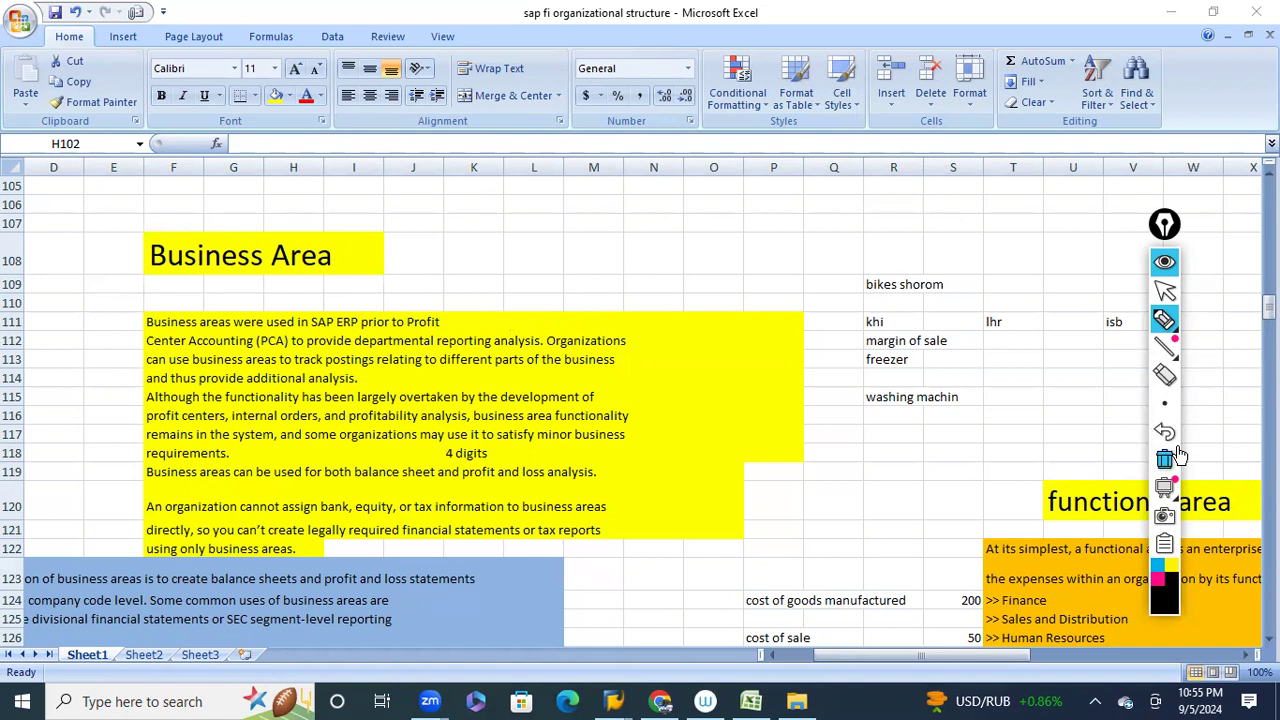
drag(461, 220, 522, 210)
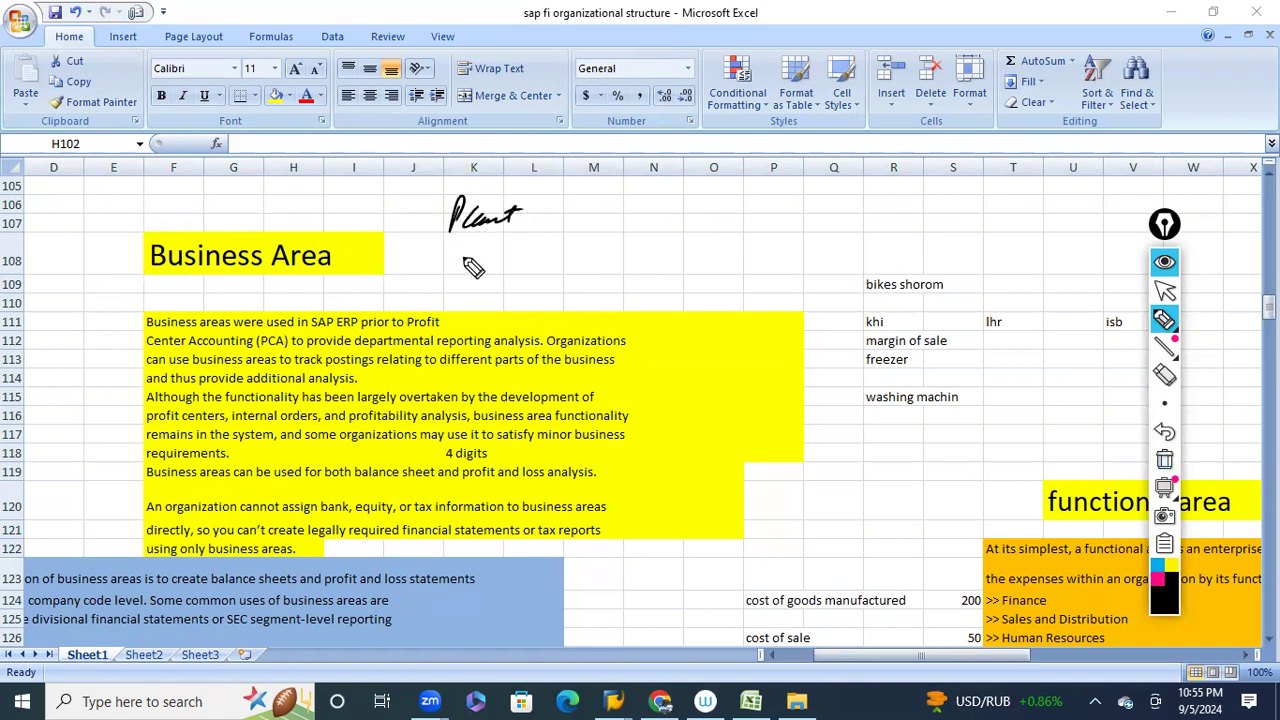
mouse_move(463, 249)
mouse_down()
mouse_move(622, 282)
mouse_move(648, 268)
mouse_move(766, 267)
mouse_move(806, 283)
mouse_move(840, 270)
mouse_up()
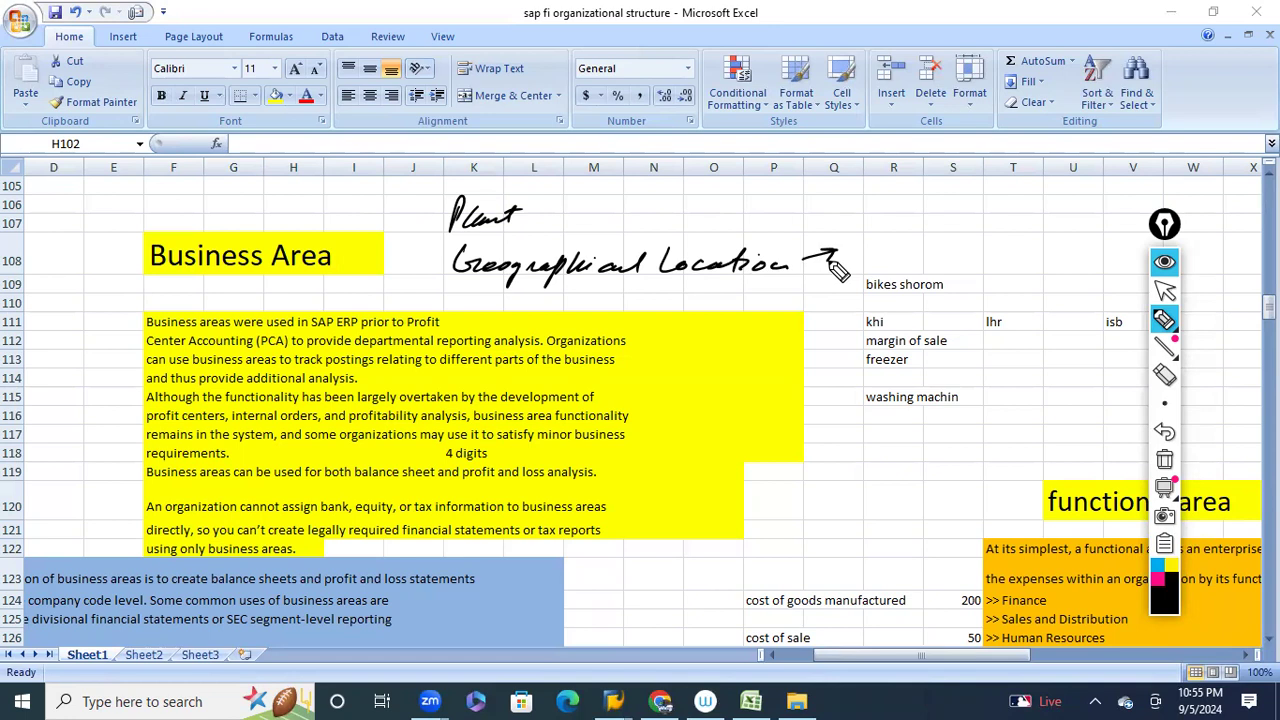
Underline and circle the Business Area heading, and draw an arrow and a tick leading down to circled "Cost" and "Reven" notes.
drag(172, 288, 303, 266)
drag(177, 286, 115, 321)
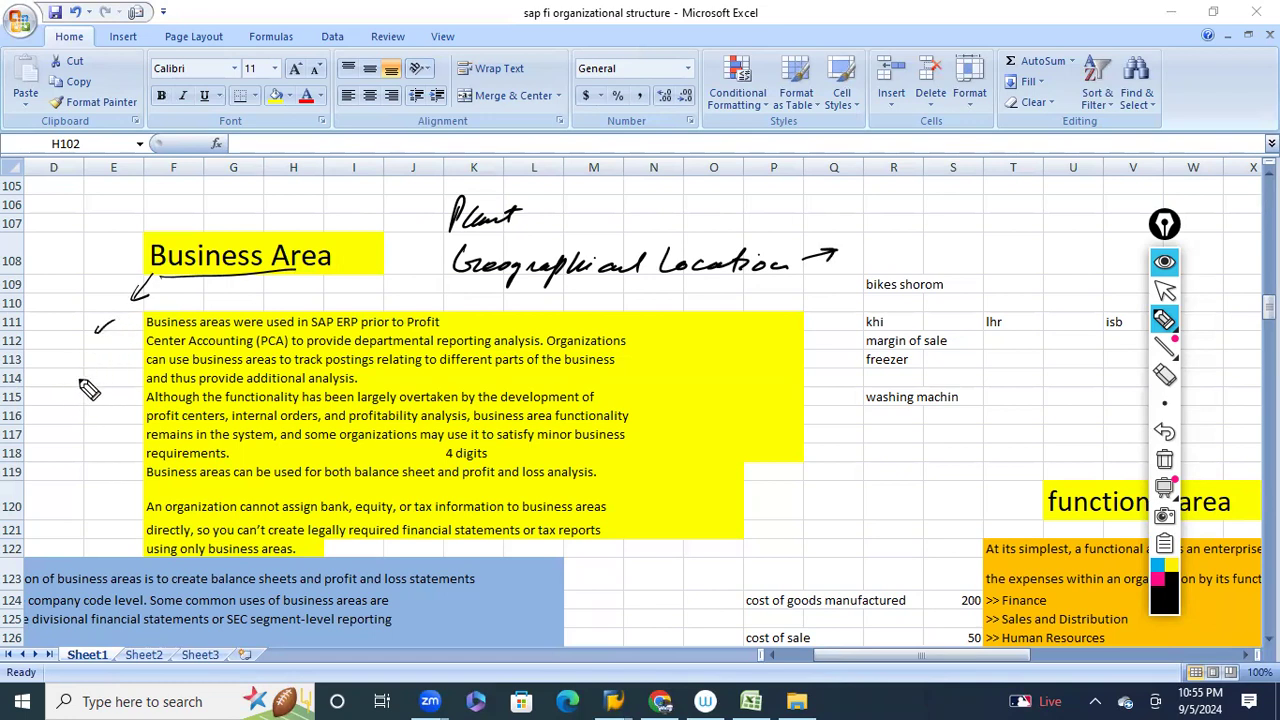
click(104, 333)
mouse_move(58, 396)
mouse_down()
mouse_move(52, 414)
mouse_move(102, 393)
mouse_up()
mouse_move(50, 440)
mouse_down()
mouse_move(105, 448)
mouse_move(125, 434)
mouse_up()
mouse_move(100, 380)
mouse_down()
mouse_move(45, 395)
mouse_move(75, 428)
mouse_move(104, 384)
mouse_up()
mouse_move(48, 452)
mouse_down()
mouse_move(68, 484)
mouse_move(130, 426)
mouse_move(48, 468)
mouse_up()
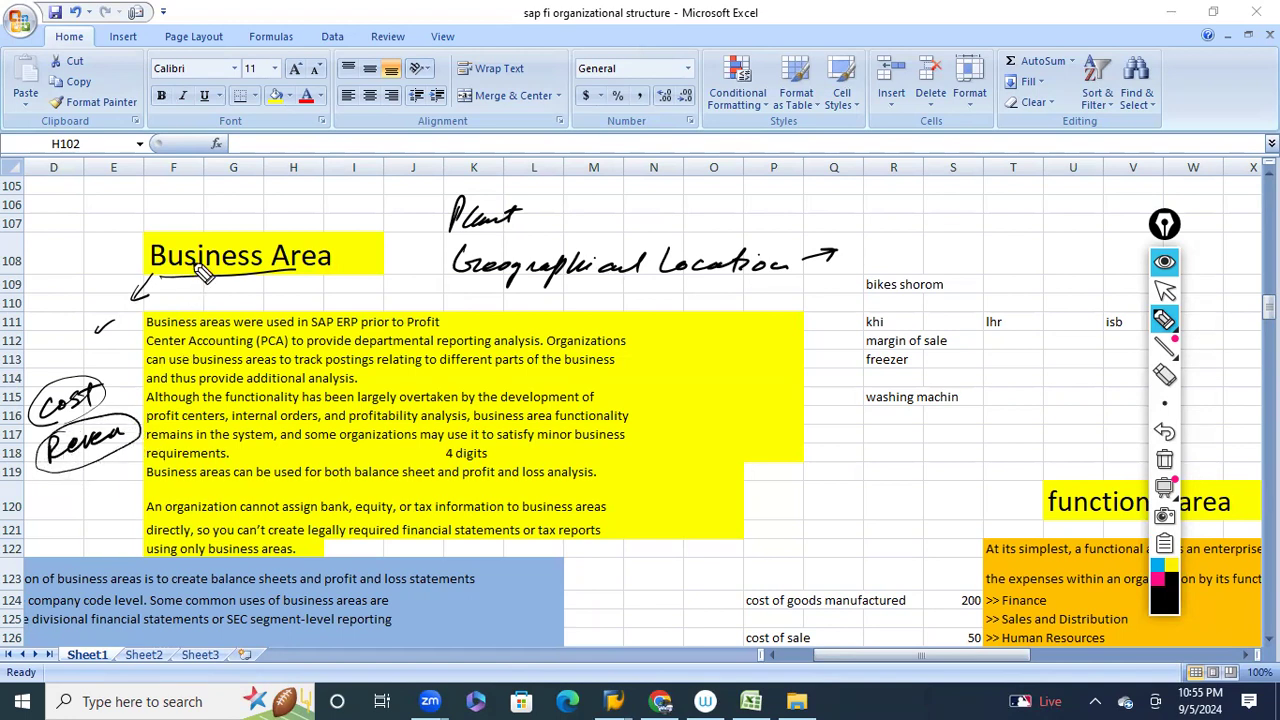
mouse_move(292, 222)
mouse_down()
mouse_move(168, 248)
mouse_move(210, 302)
mouse_move(176, 234)
mouse_up()
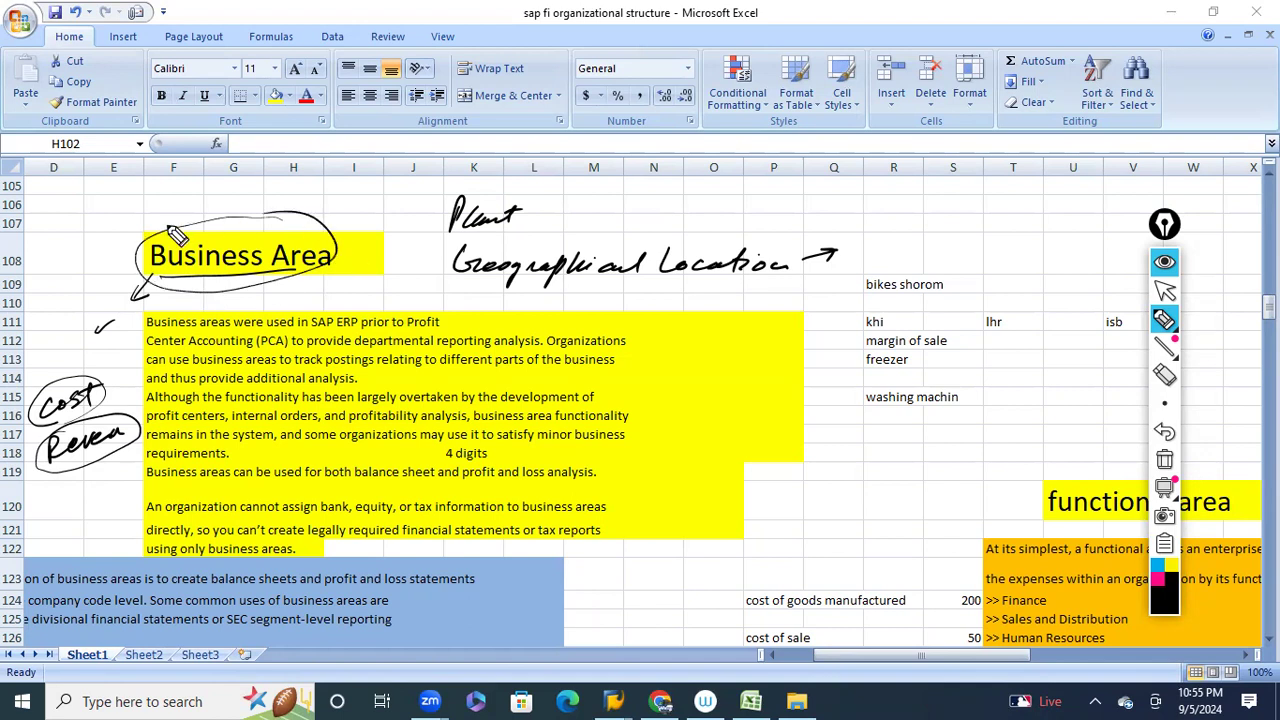
Clear the plant and business area annotations and return to the normal pointer.
click(1164, 375)
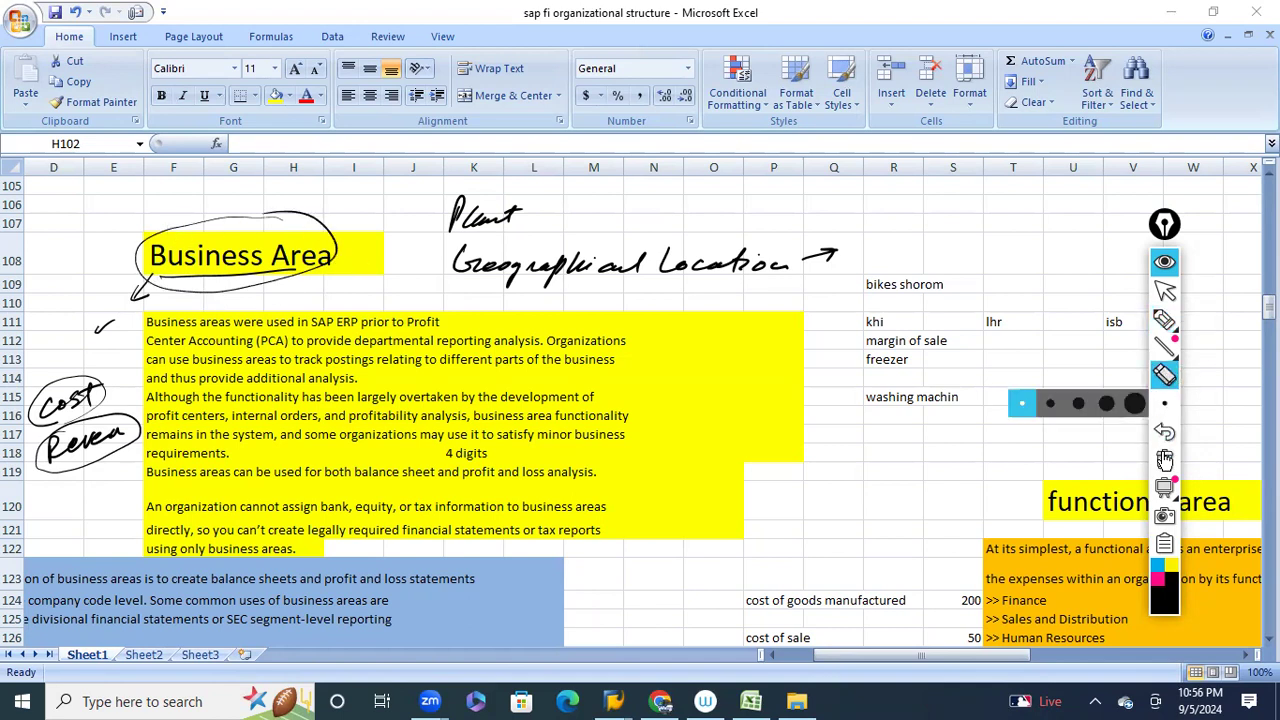
click(1166, 461)
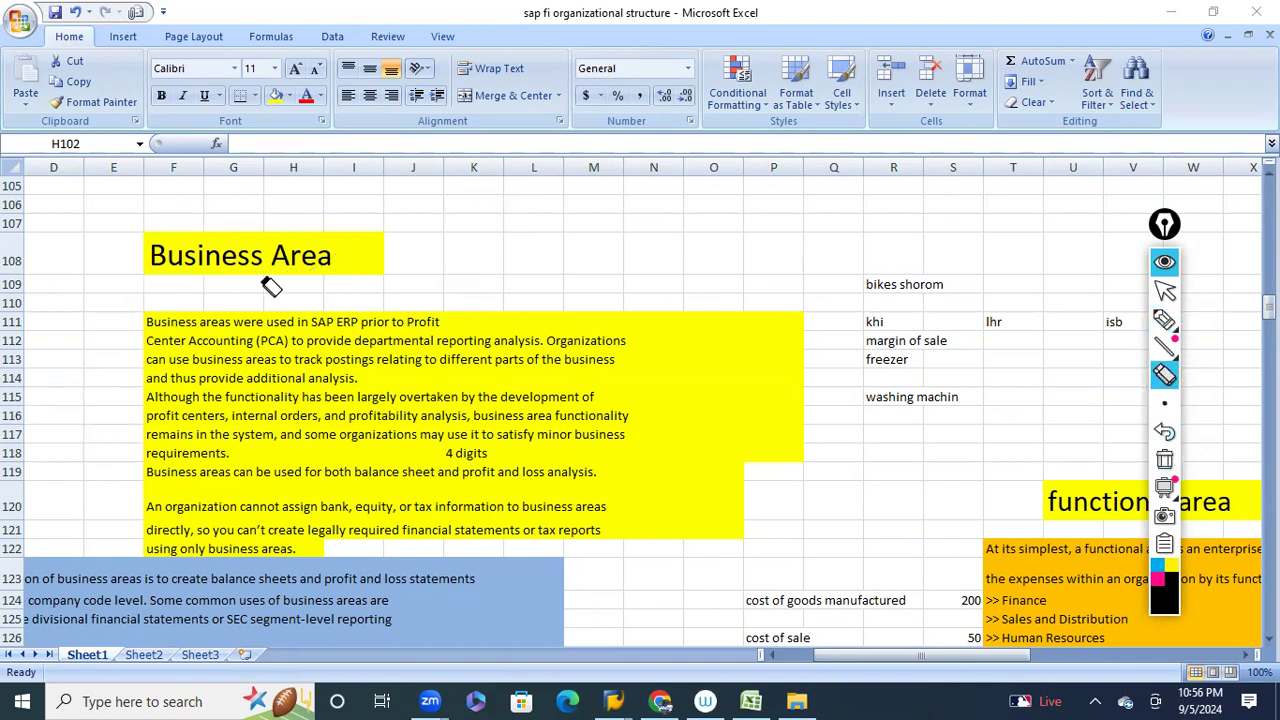
click(1165, 290)
Underline "Profit Center" in the Business Area notes, and circle "departmental reporting analysis" and "4 digits".
mouse_move(1163, 322)
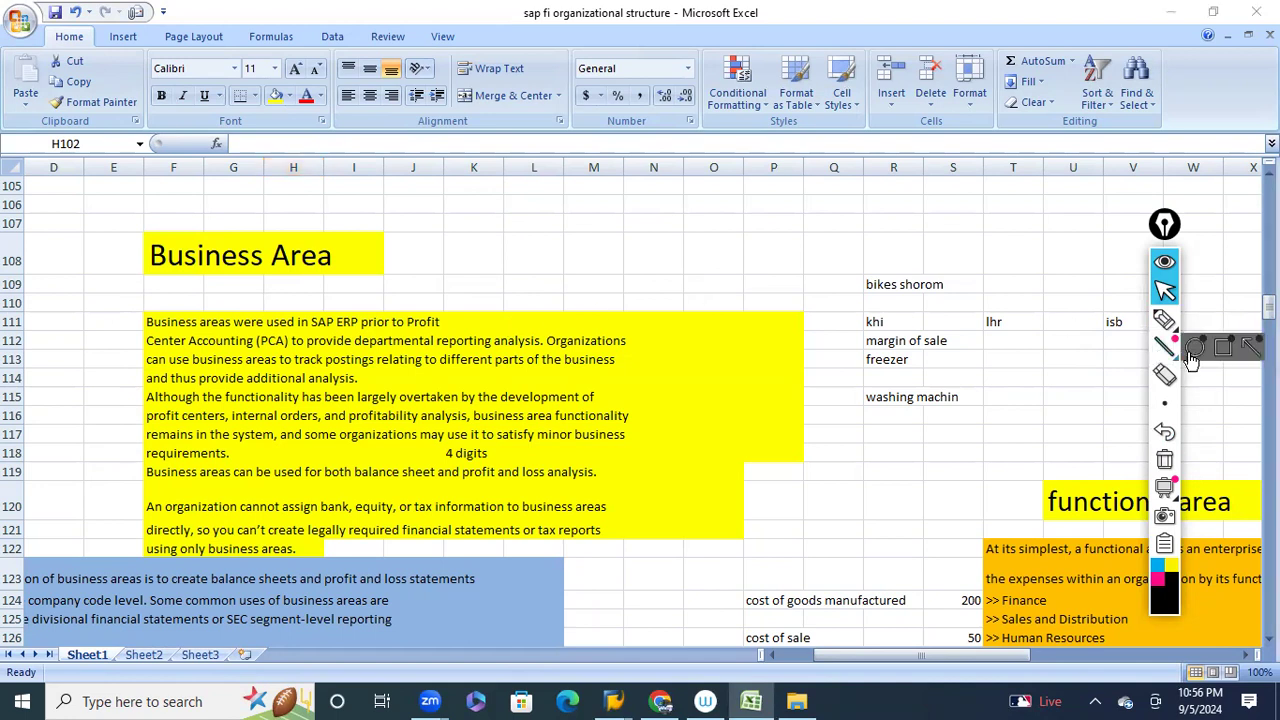
click(1165, 320)
drag(407, 331, 441, 332)
drag(147, 350, 186, 350)
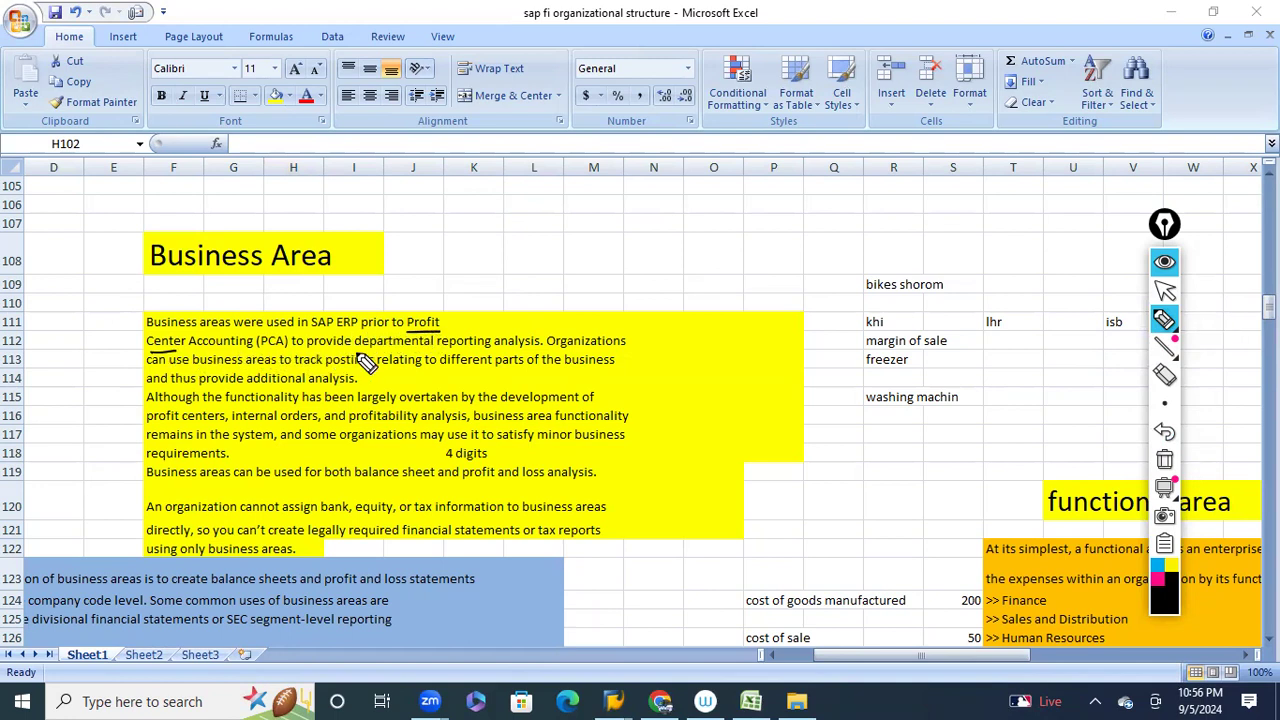
mouse_move(383, 353)
mouse_down()
mouse_move(550, 346)
mouse_move(371, 332)
mouse_move(372, 354)
mouse_up()
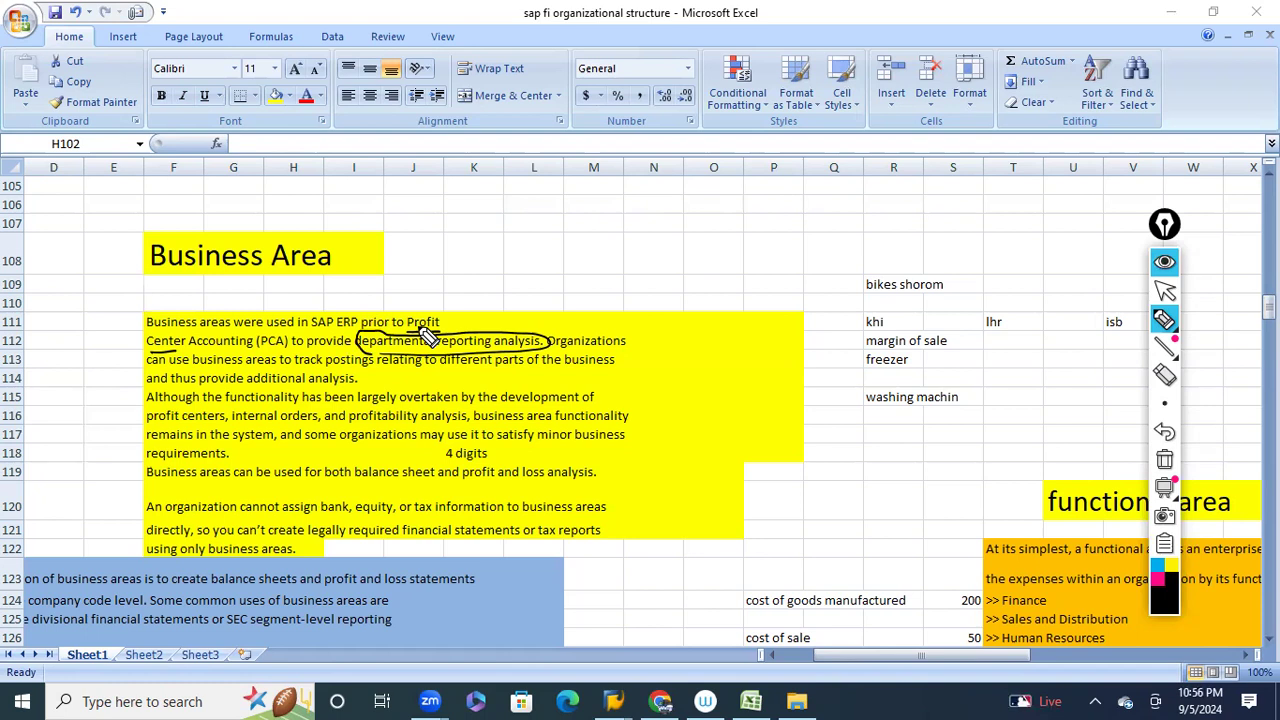
mouse_move(482, 440)
mouse_down()
mouse_move(440, 457)
mouse_move(505, 468)
mouse_move(472, 446)
mouse_up()
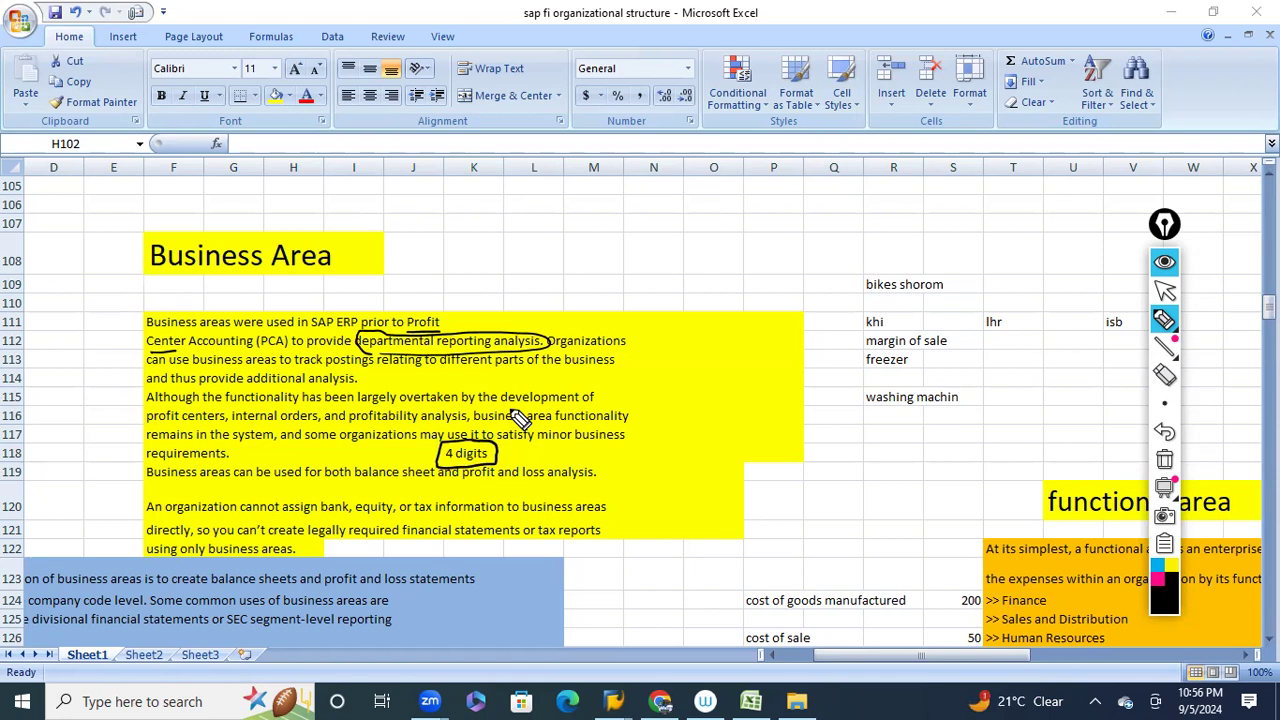
Clear the underlines and circles made on the Business Area notes.
drag(836, 662, 810, 660)
click(1168, 380)
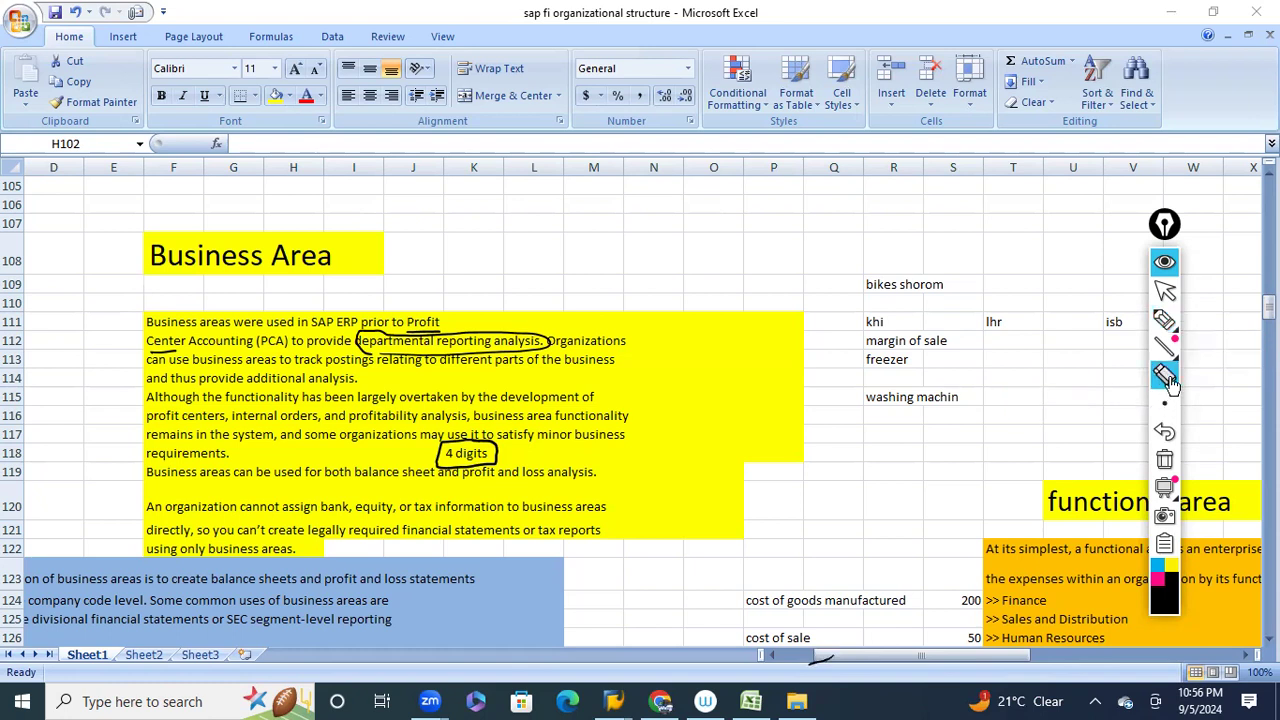
click(1165, 290)
drag(845, 660, 823, 614)
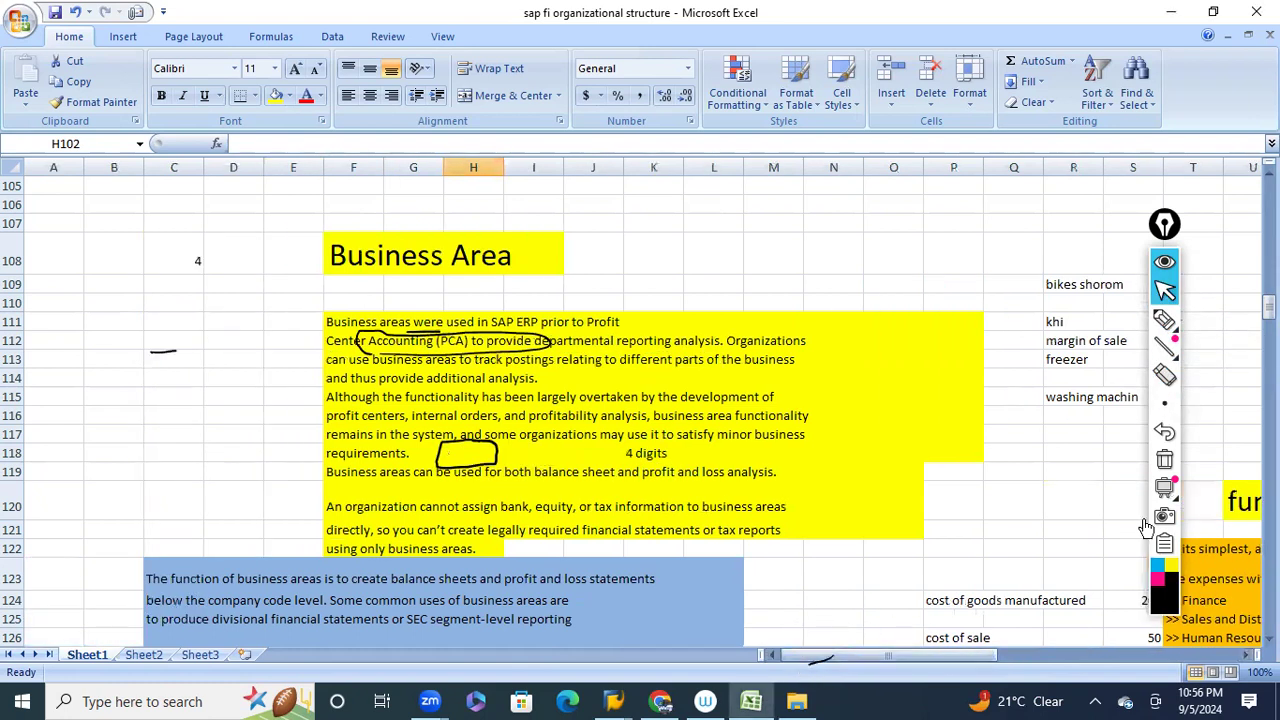
click(1165, 460)
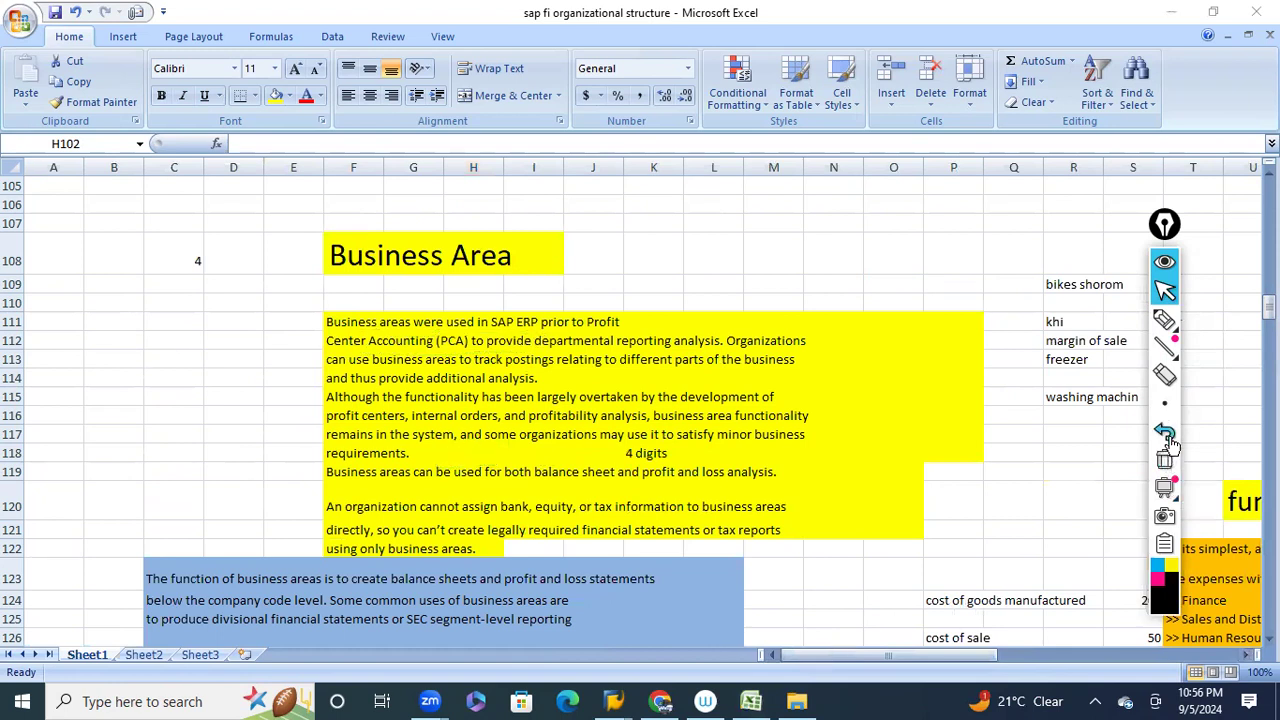
Handwrite "Line item" in the empty cells beside the Business Area notes, with "Dr" and "Cr" lines below it.
click(1165, 318)
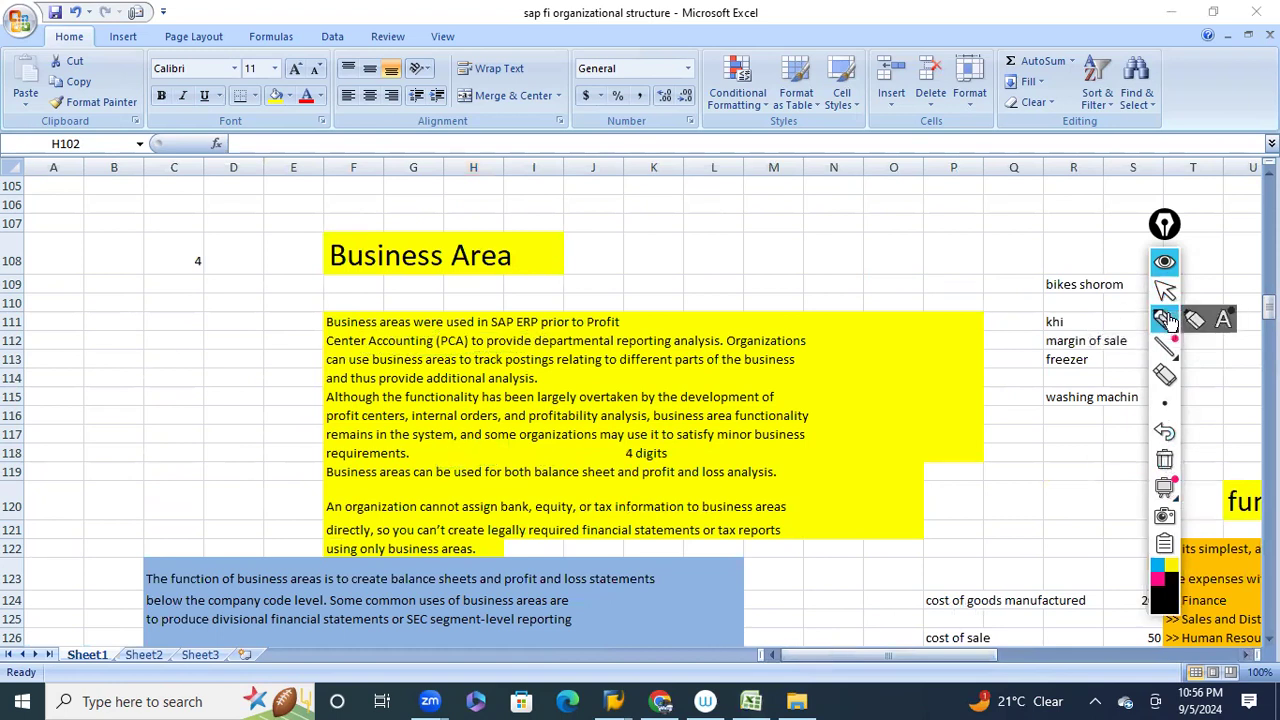
click(1195, 318)
mouse_move(99, 313)
mouse_down()
mouse_move(119, 326)
mouse_move(233, 330)
mouse_up()
drag(168, 304, 174, 312)
mouse_move(100, 366)
mouse_down()
mouse_move(114, 390)
mouse_move(141, 373)
mouse_up()
drag(155, 374, 206, 355)
mouse_move(104, 434)
mouse_down()
mouse_move(104, 451)
mouse_move(128, 437)
mouse_up()
drag(146, 433, 216, 418)
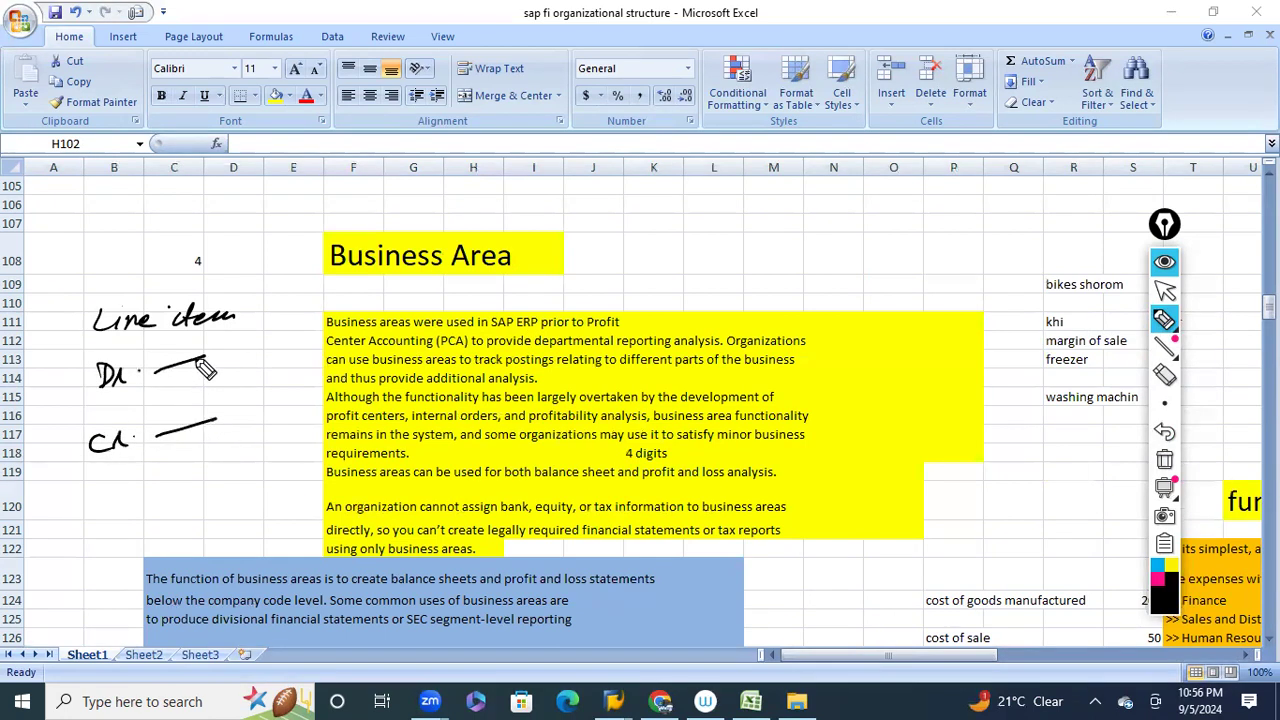
Handwrite "B.A" beside "Line item", with boxed "B.A 1" and "B.A 2" next to the Dr and Cr lines.
mouse_move(238, 328)
mouse_down()
mouse_move(308, 313)
mouse_move(306, 343)
mouse_move(248, 357)
mouse_up()
mouse_move(256, 300)
mouse_down()
mouse_move(258, 318)
mouse_move(287, 303)
mouse_move(283, 314)
mouse_up()
mouse_move(270, 306)
mouse_down()
mouse_move(256, 348)
mouse_move(293, 344)
mouse_up()
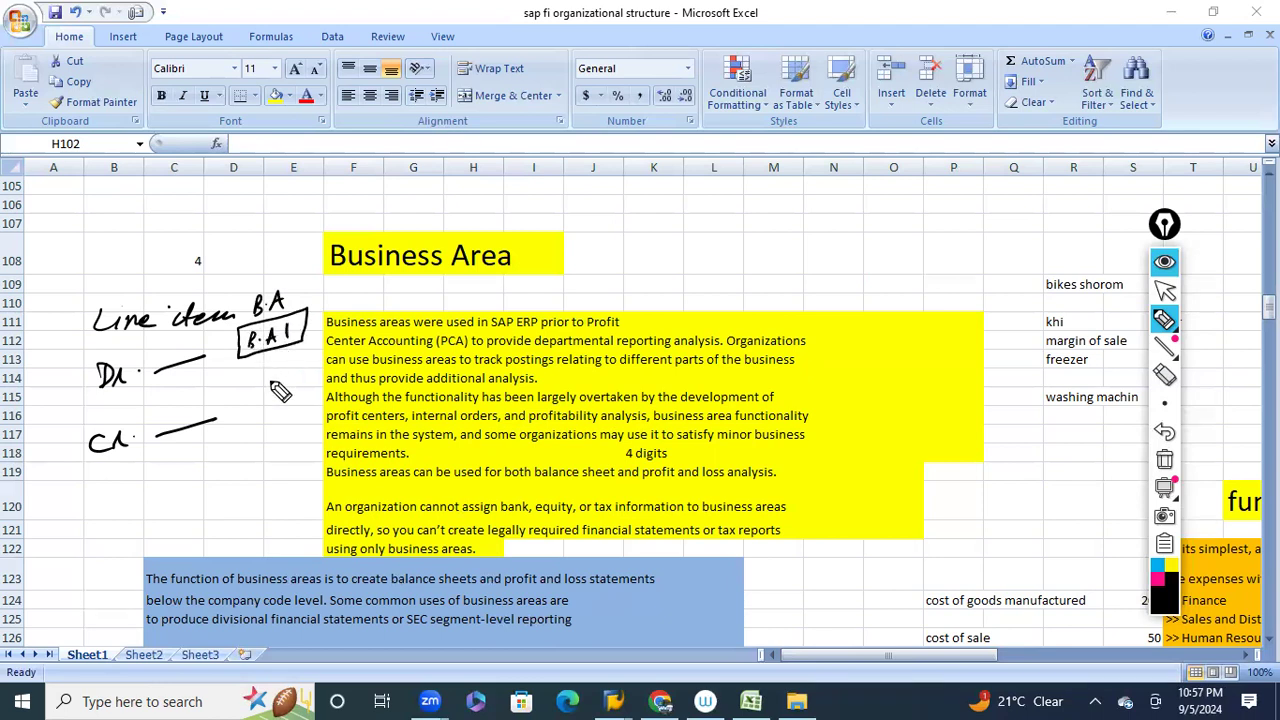
mouse_move(257, 401)
mouse_down()
mouse_move(305, 398)
mouse_move(251, 423)
mouse_move(332, 375)
mouse_move(234, 425)
mouse_up()
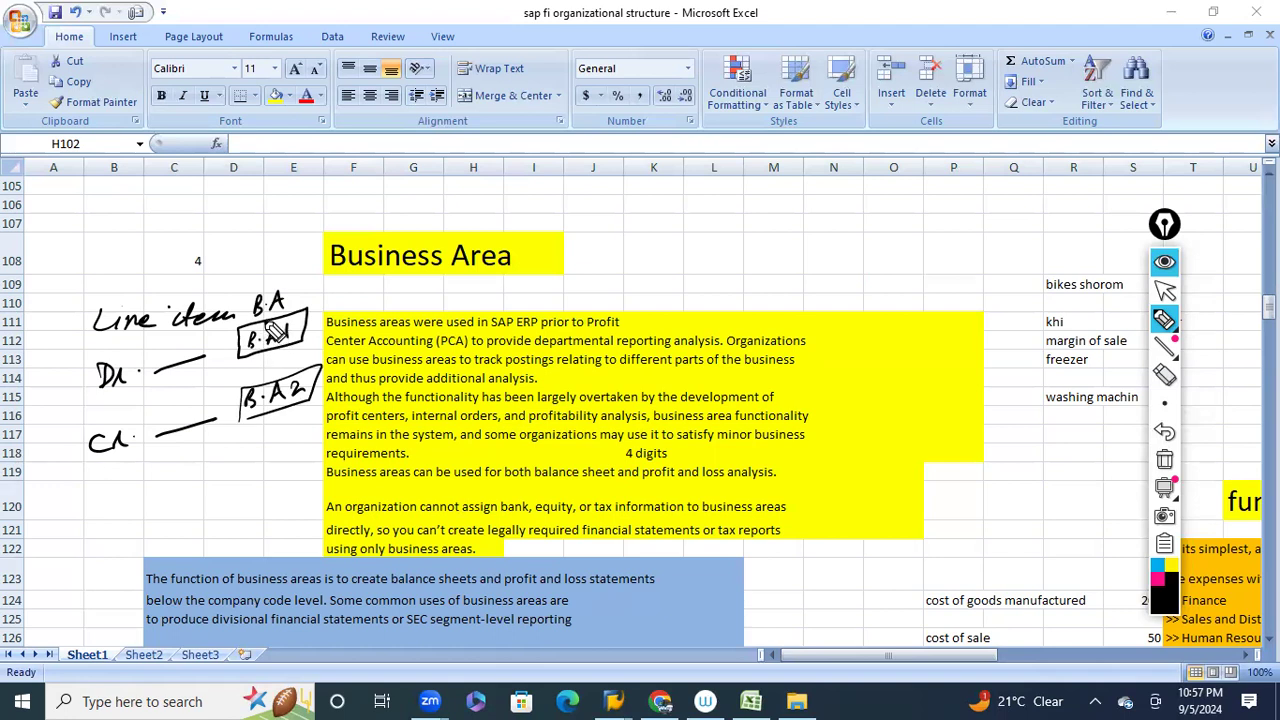
Bracket the Dr and Cr entries, and draw arrows pointing to them and to the "Line item" title.
mouse_move(117, 352)
mouse_down()
mouse_move(82, 363)
mouse_move(62, 470)
mouse_move(196, 452)
mouse_up()
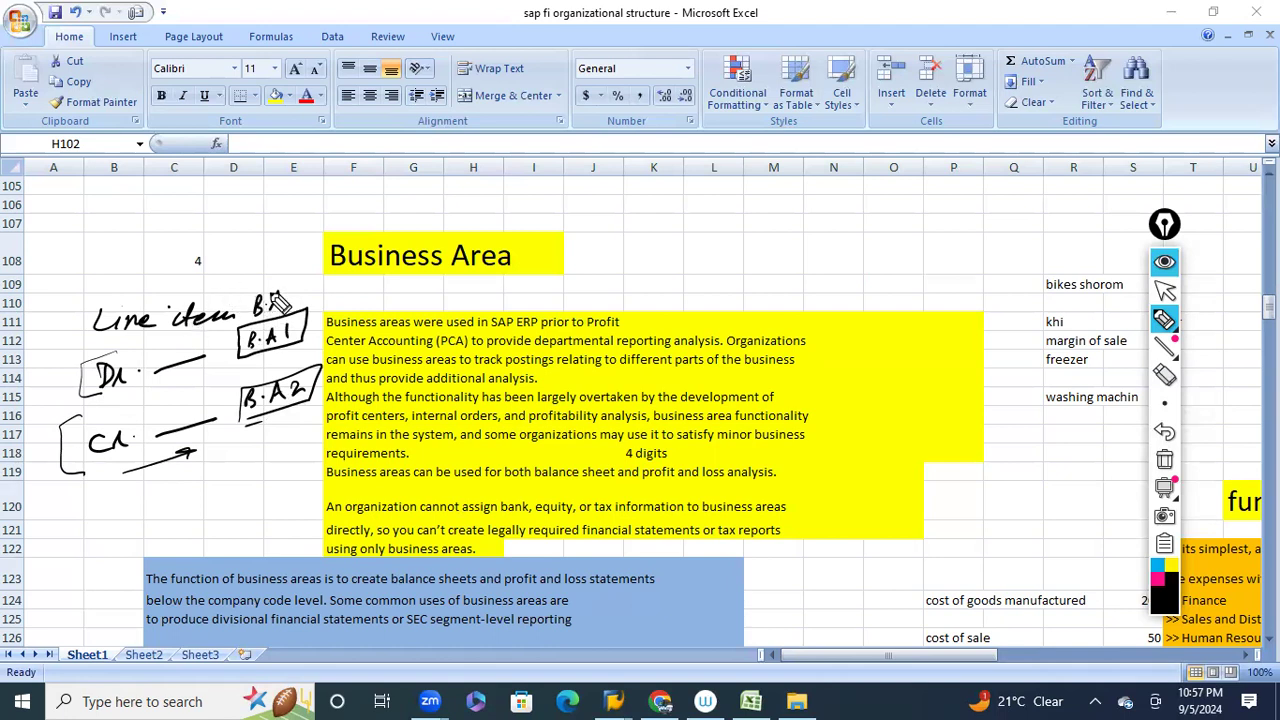
mouse_move(222, 252)
mouse_down()
mouse_move(248, 243)
mouse_move(174, 290)
mouse_up()
drag(182, 270, 206, 286)
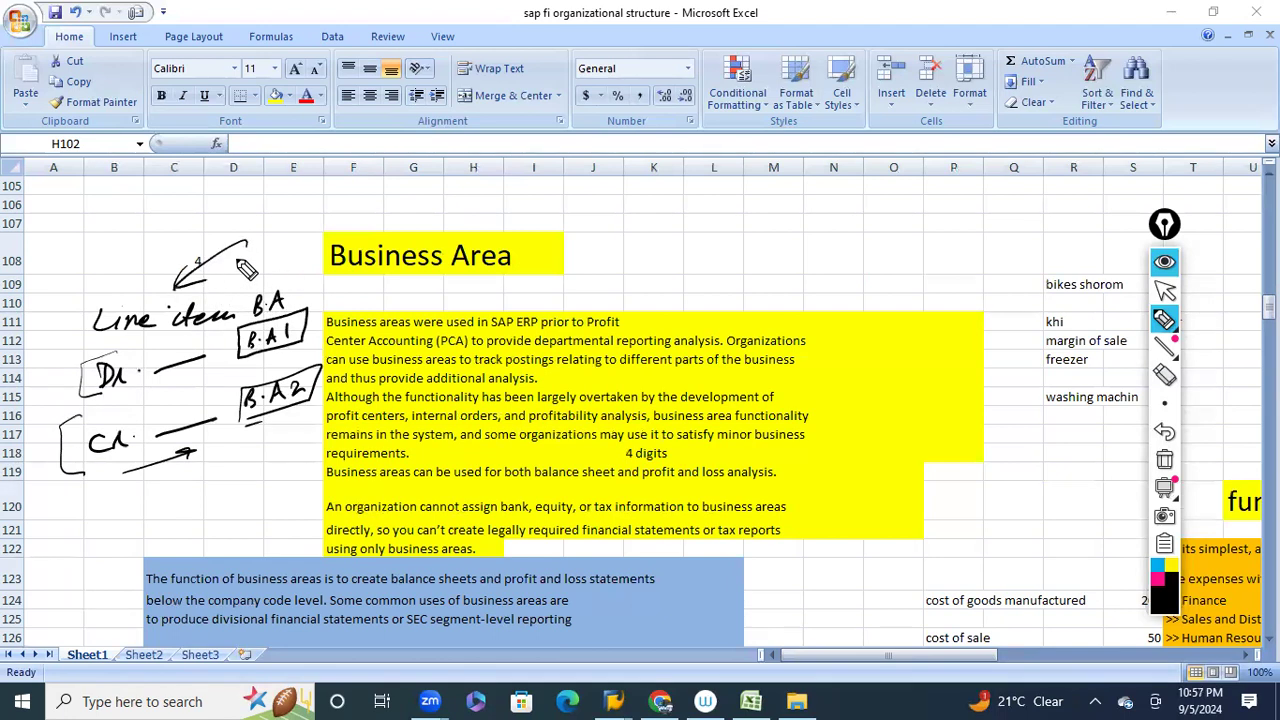
drag(44, 398, 66, 396)
drag(40, 492, 58, 477)
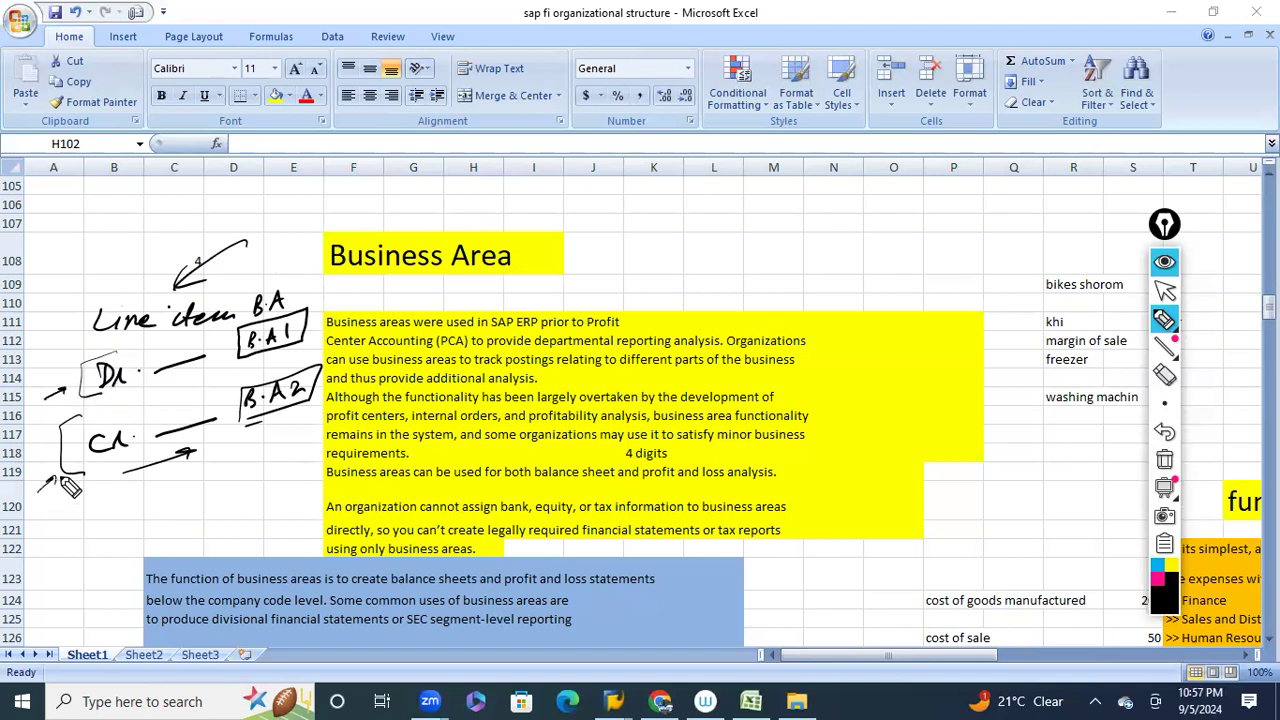
Clear the line item sketch, then underline the paragraph on the function of business areas and draw an arrow to the Business Area heading.
click(1165, 458)
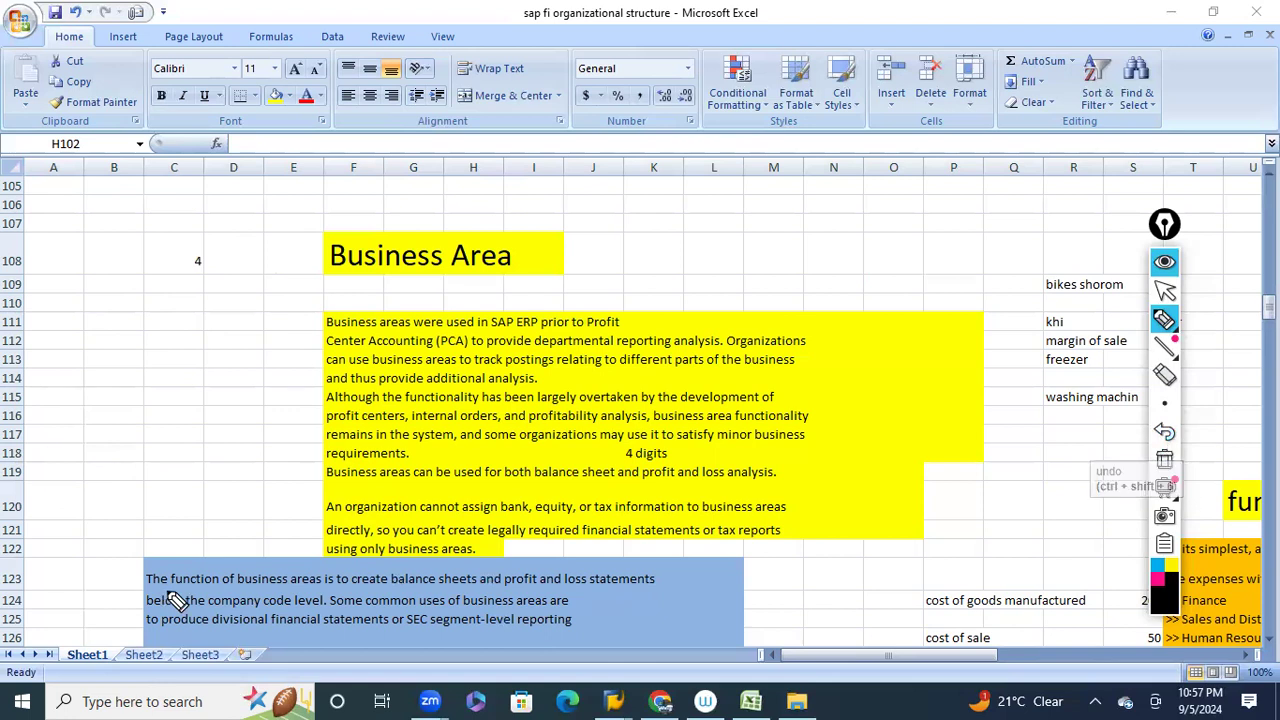
drag(150, 592, 202, 589)
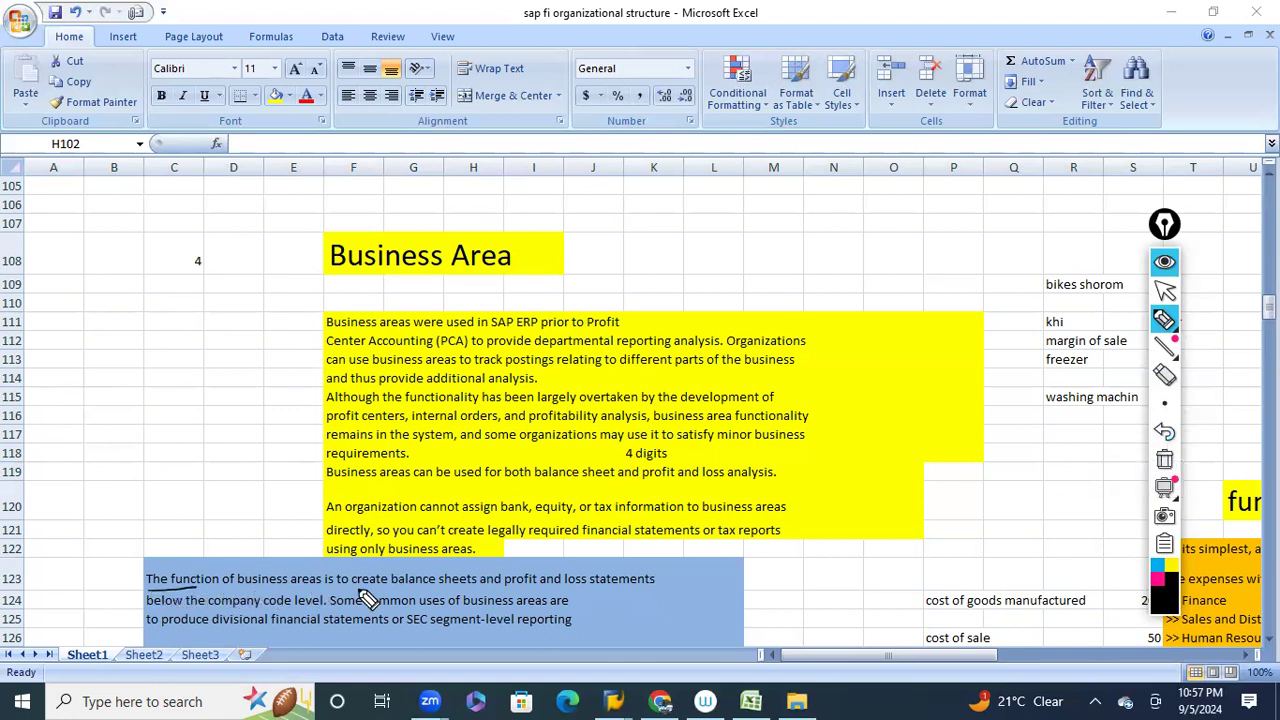
drag(393, 588, 652, 592)
drag(156, 614, 316, 614)
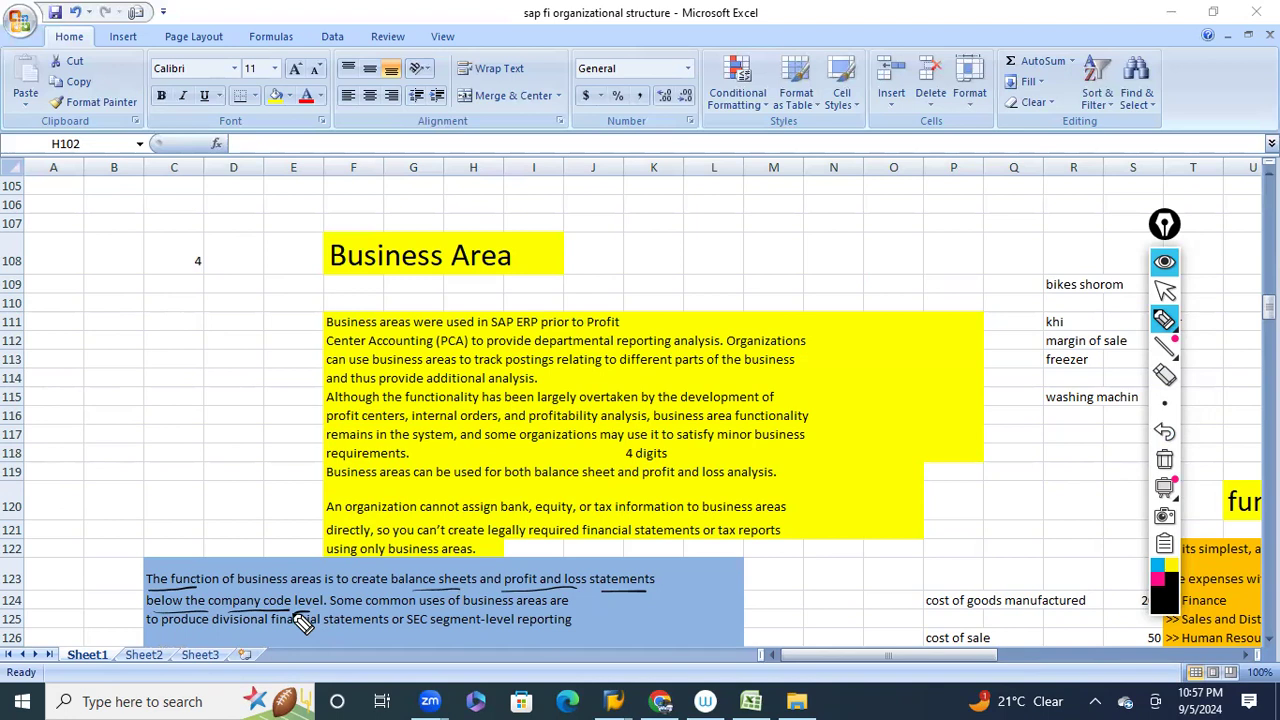
drag(246, 337, 327, 290)
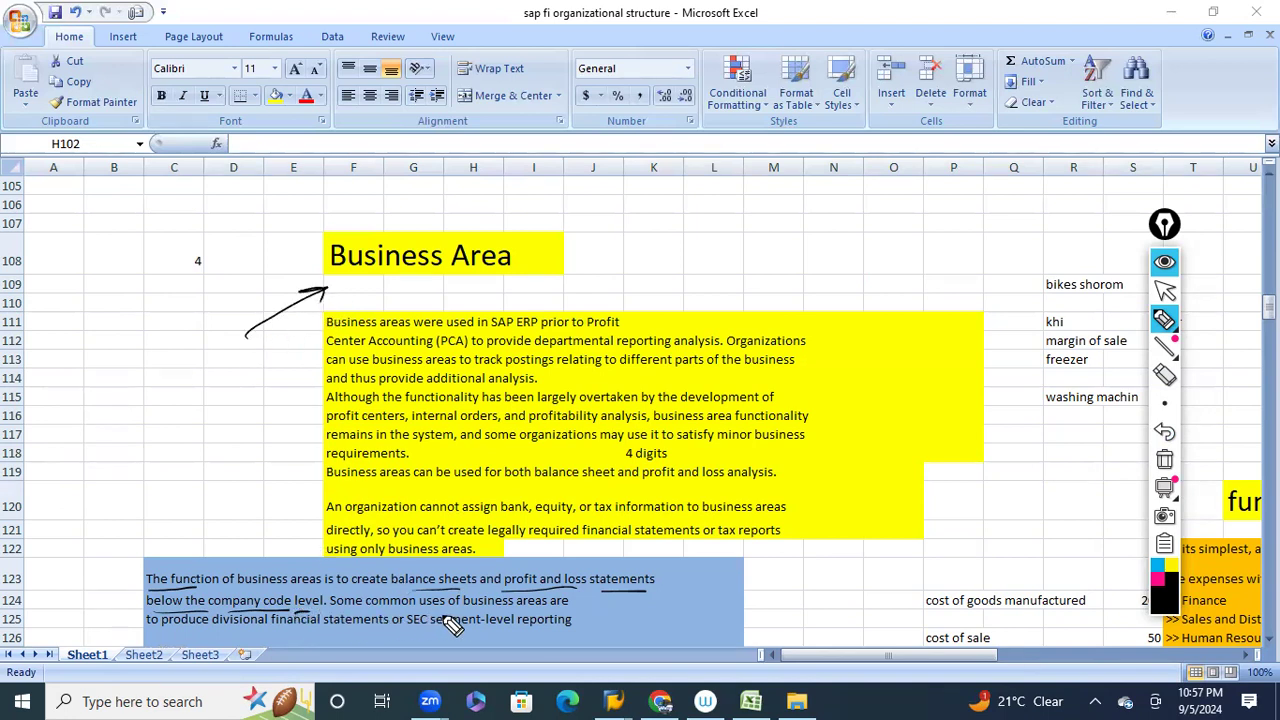
drag(157, 641, 566, 641)
Draw an arrow from the Business Area heading to a handwritten "Internal Reporting" note, and clear all annotations.
mouse_move(352, 280)
mouse_down()
mouse_move(266, 385)
mouse_move(287, 379)
mouse_up()
mouse_move(170, 471)
mouse_down()
mouse_move(283, 453)
mouse_move(288, 425)
mouse_up()
mouse_move(172, 530)
mouse_down()
mouse_move(228, 522)
mouse_move(271, 491)
mouse_move(294, 500)
mouse_move(300, 468)
mouse_up()
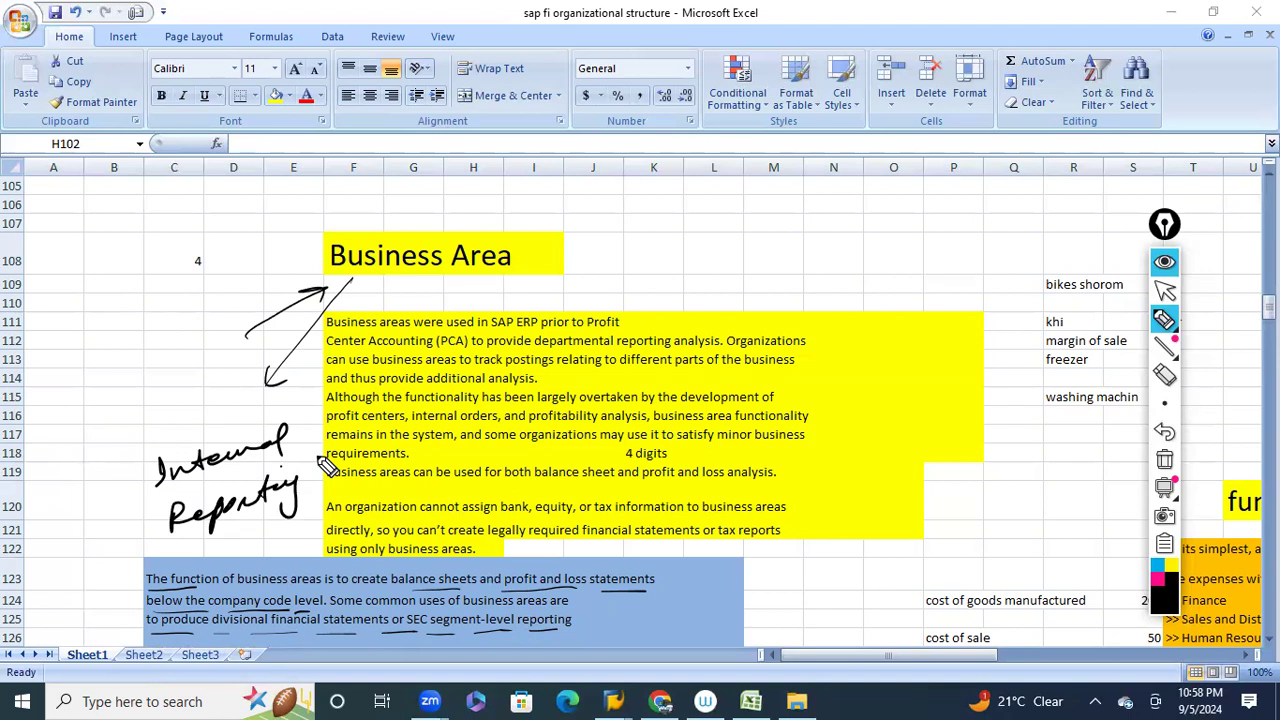
click(1165, 463)
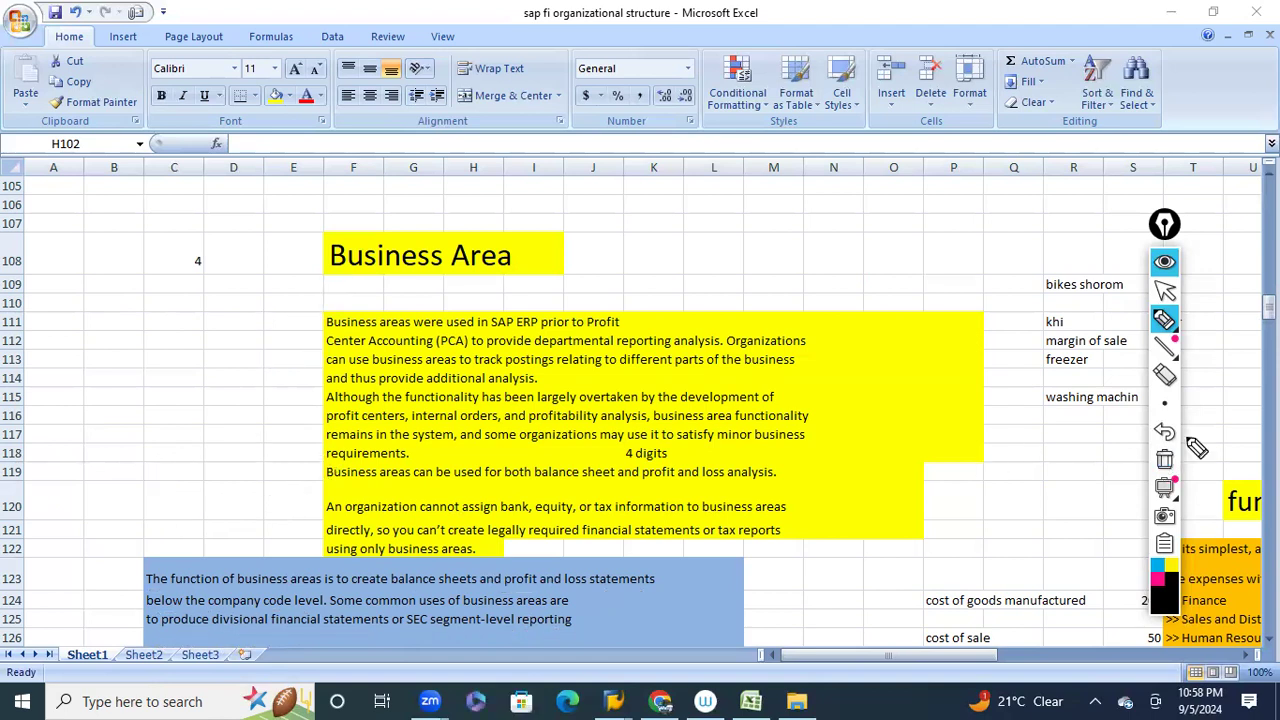
click(1165, 290)
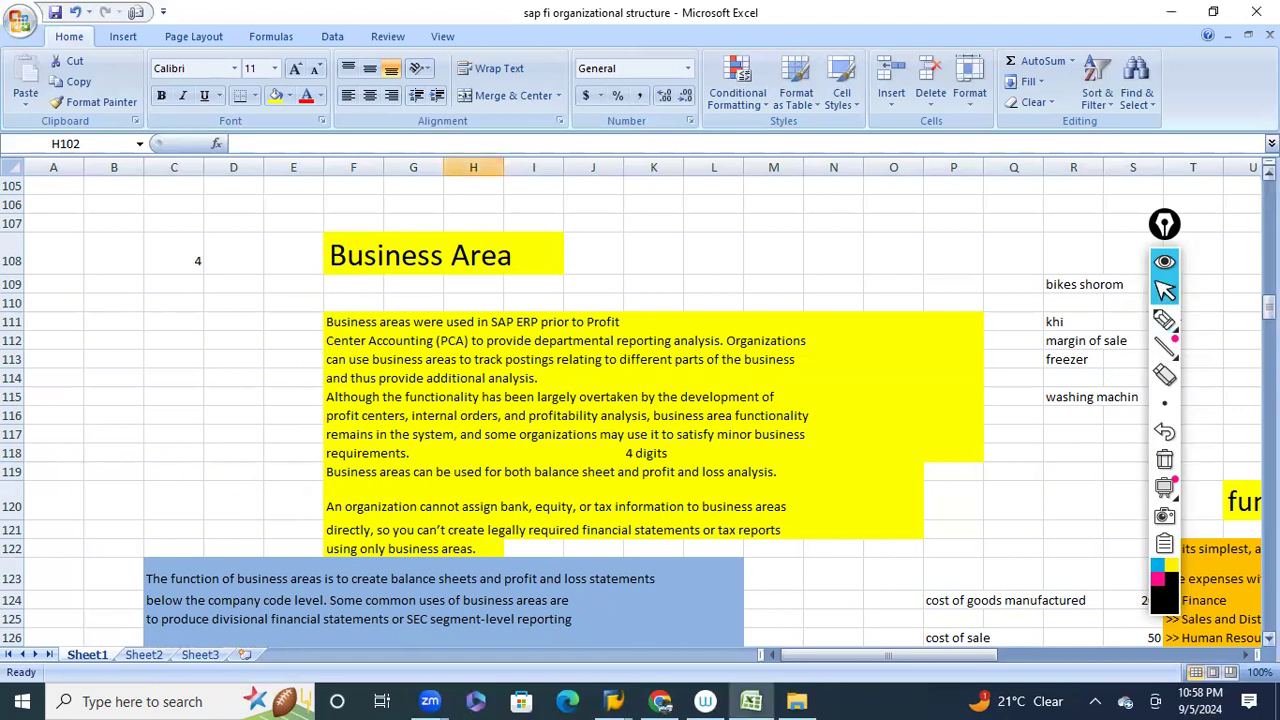
Underline the SPRO configuration path below the Business Area notes, circle "define business area", and clear the marks.
scroll(640, 410, down, 2)
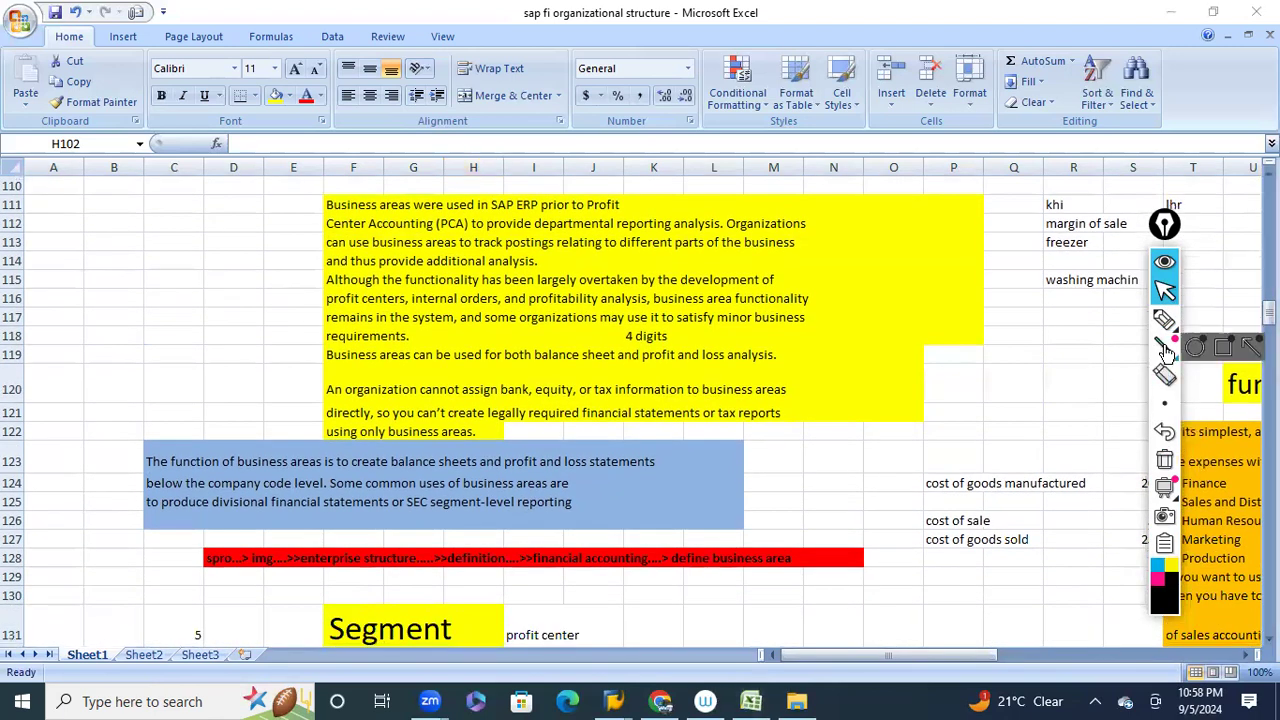
click(1168, 318)
mouse_move(205, 575)
mouse_down()
mouse_move(829, 566)
mouse_move(694, 557)
mouse_move(700, 596)
mouse_move(692, 588)
mouse_up()
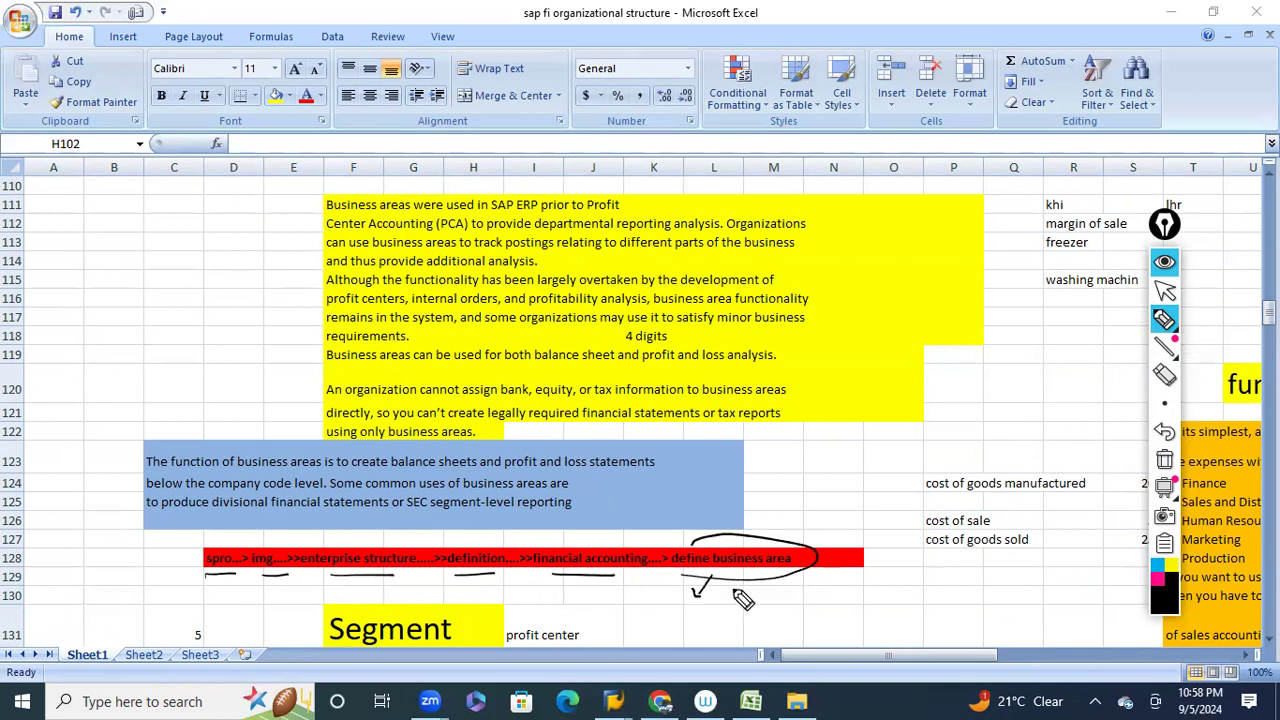
click(1165, 290)
click(1165, 459)
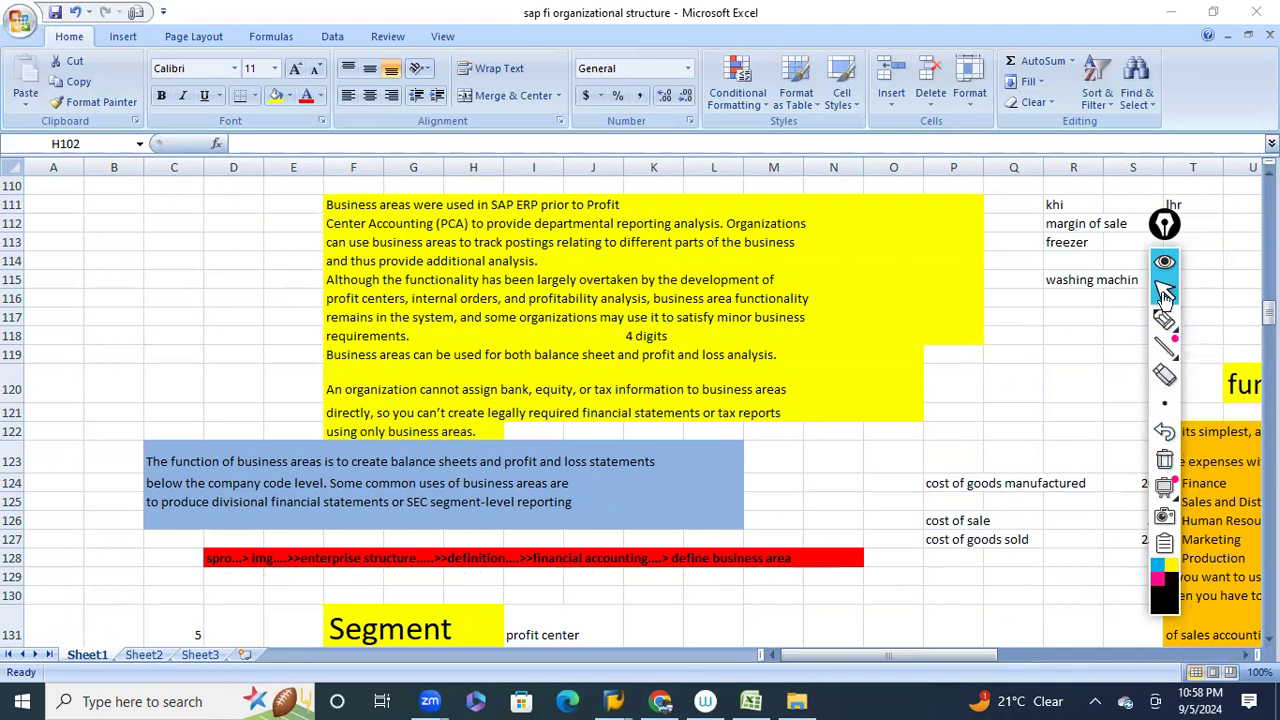
Handwrite "Plant 01" with "B.A1" and "Plant 2" with "B.A2" above the Segment notes.
scroll(630, 410, down, 3)
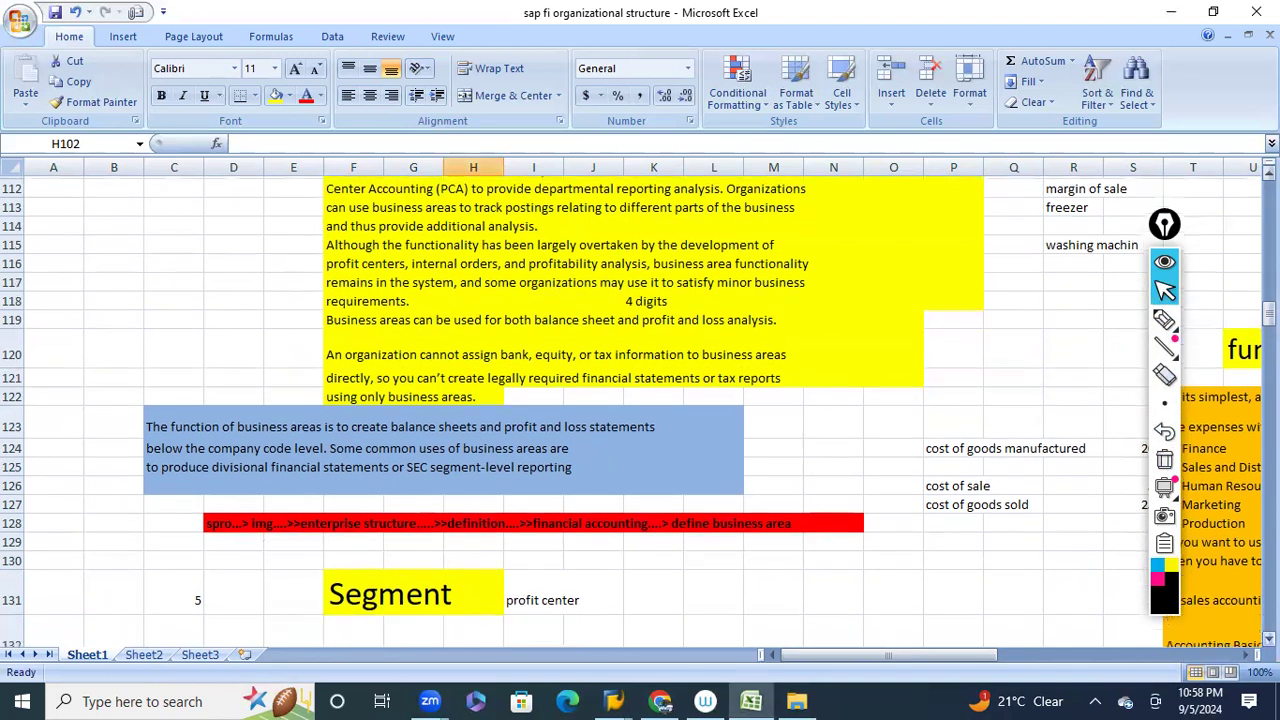
scroll(630, 410, down, 2)
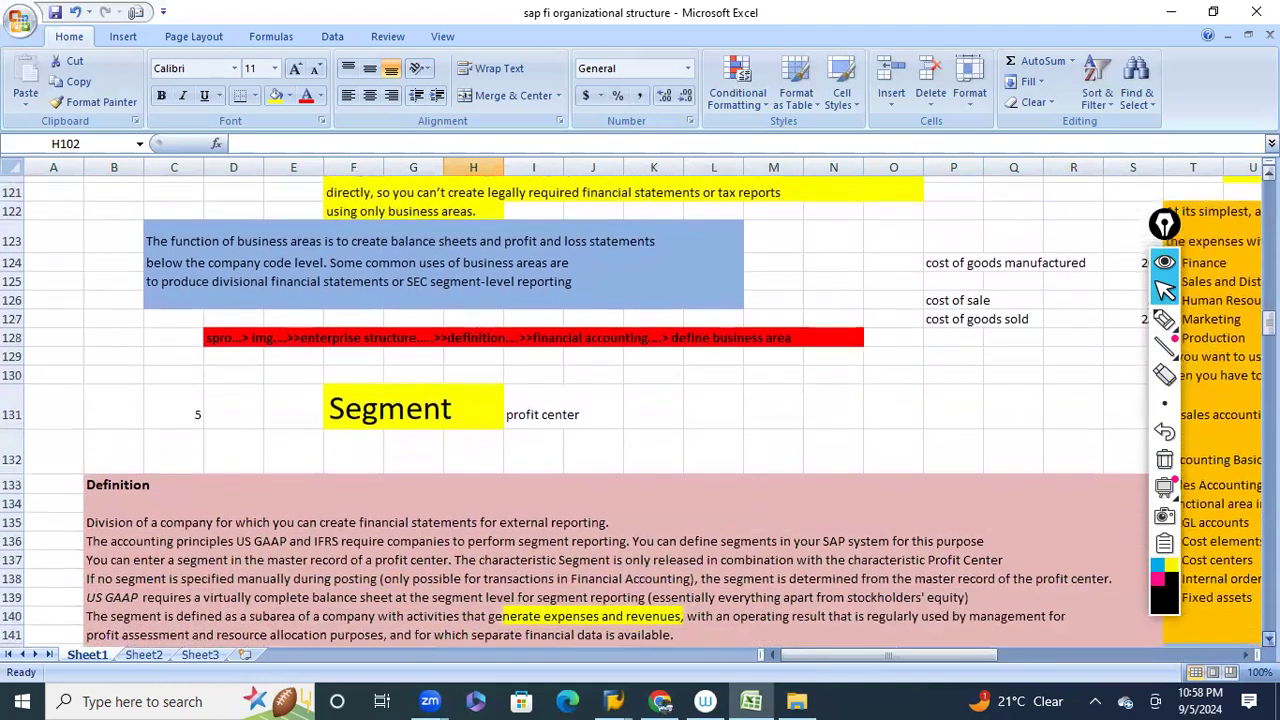
mouse_move(662, 352)
mouse_down()
mouse_move(660, 336)
mouse_move(662, 350)
mouse_up()
click(1166, 320)
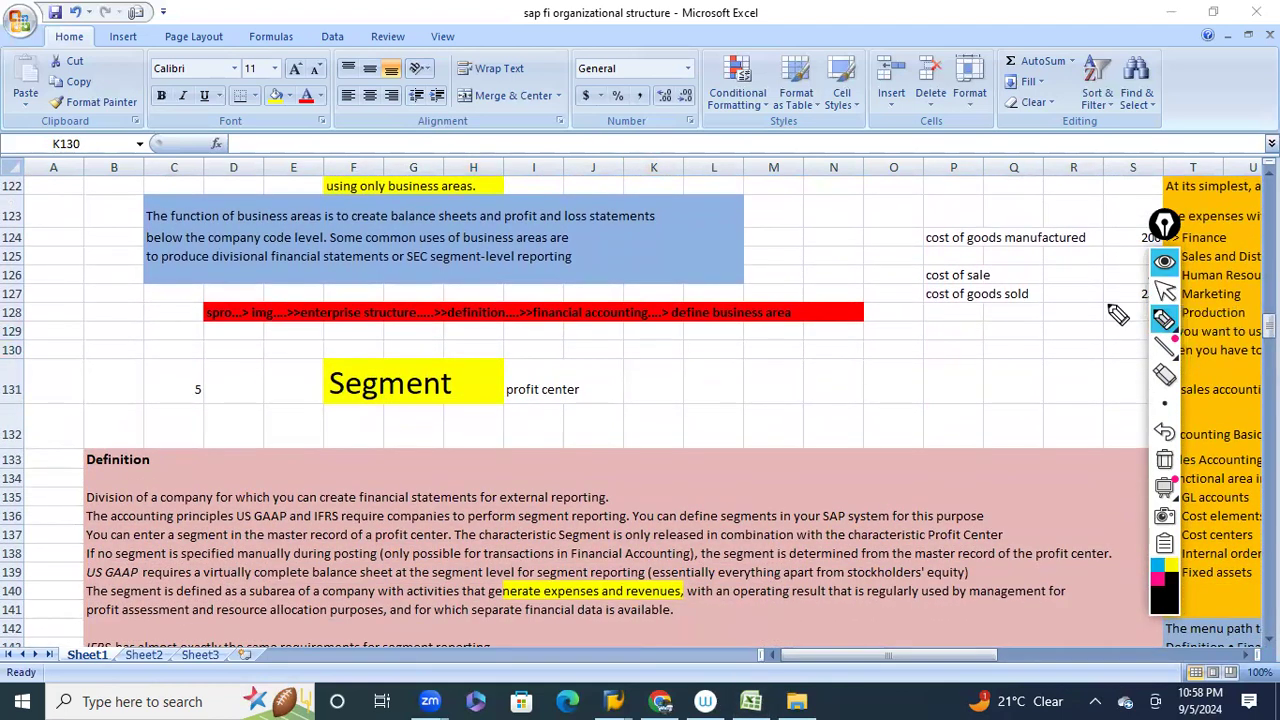
drag(788, 246, 785, 248)
drag(820, 245, 878, 242)
mouse_move(812, 281)
mouse_down()
mouse_move(800, 277)
mouse_move(872, 289)
mouse_up()
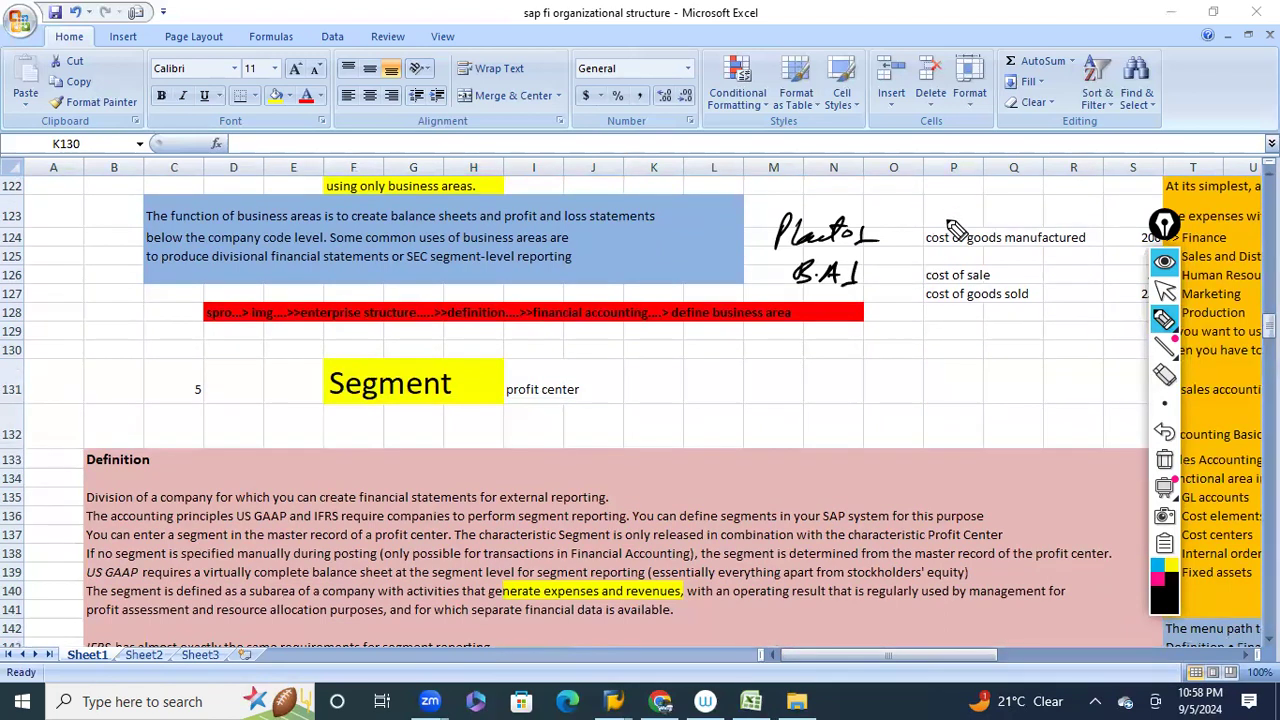
mouse_move(966, 232)
mouse_down()
mouse_move(980, 218)
mouse_move(1085, 212)
mouse_up()
mouse_move(1020, 255)
mouse_down()
mouse_move(1040, 278)
mouse_move(1052, 266)
mouse_move(1060, 282)
mouse_move(1104, 272)
mouse_move(1106, 294)
mouse_up()
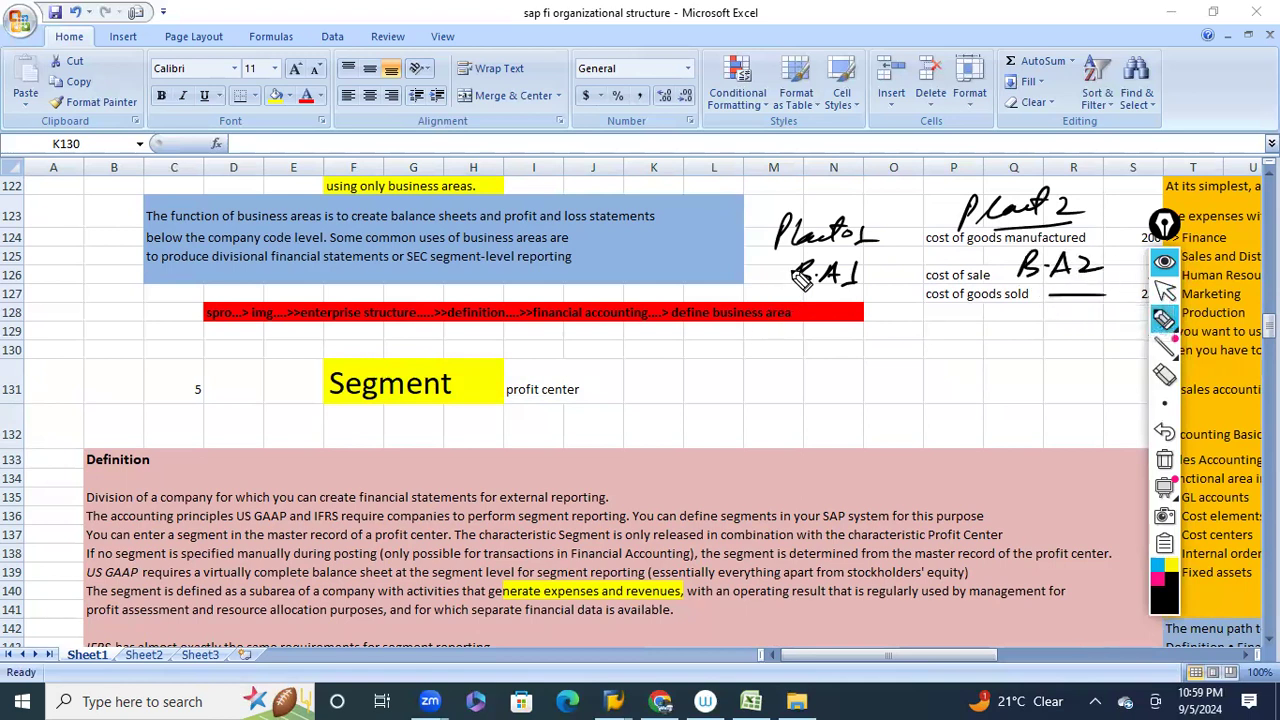
Handwrite "Dell01", "Dell02" and "Dell03" beside the Segment heading, each followed by an arrow.
mouse_move(642, 350)
mouse_down()
mouse_move(651, 366)
mouse_move(725, 366)
mouse_up()
mouse_move(656, 396)
mouse_down()
mouse_move(662, 420)
mouse_move(712, 392)
mouse_move(727, 410)
mouse_move(745, 404)
mouse_up()
mouse_move(664, 428)
mouse_down()
mouse_move(750, 440)
mouse_move(745, 455)
mouse_up()
mouse_move(733, 362)
mouse_down()
mouse_move(770, 356)
mouse_move(762, 363)
mouse_up()
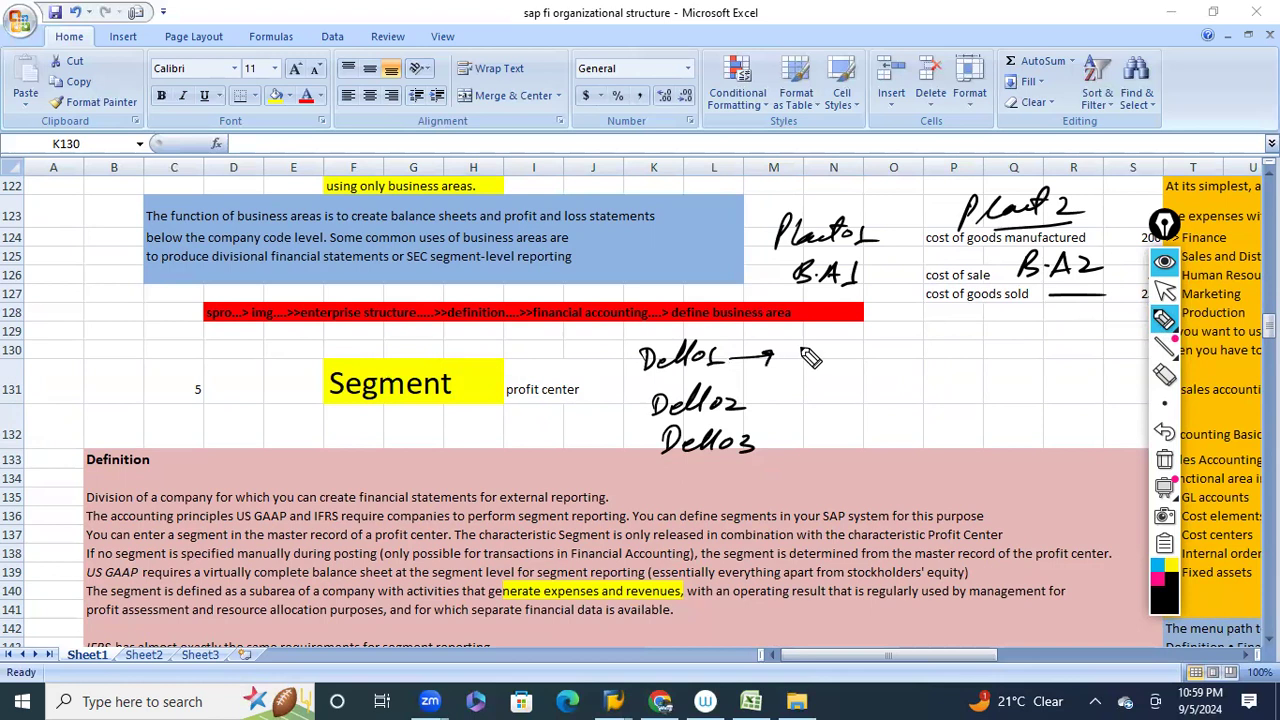
drag(760, 404, 803, 401)
drag(774, 442, 815, 440)
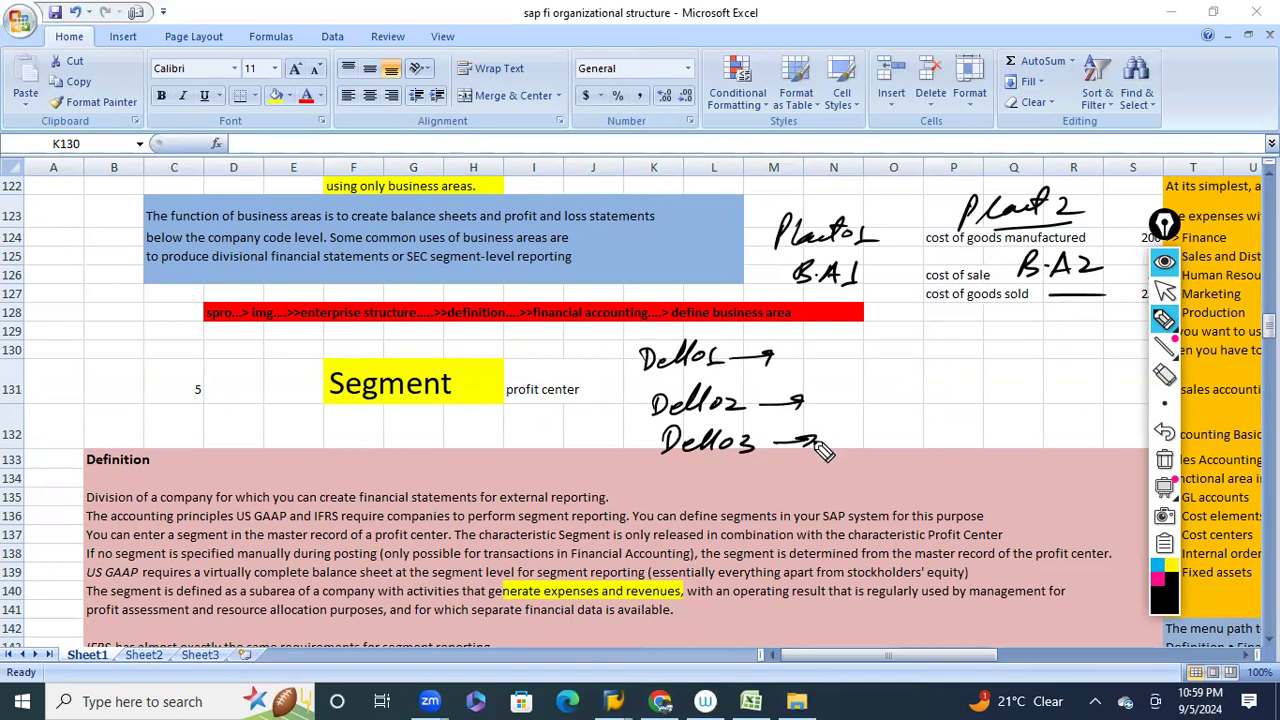
Circle the Segment heading and "external reporting", underline the first definition line with US GAAP and IFRS, and add a downward arrow under the heading.
mouse_move(352, 358)
mouse_down()
mouse_move(330, 432)
mouse_move(476, 370)
mouse_move(300, 378)
mouse_up()
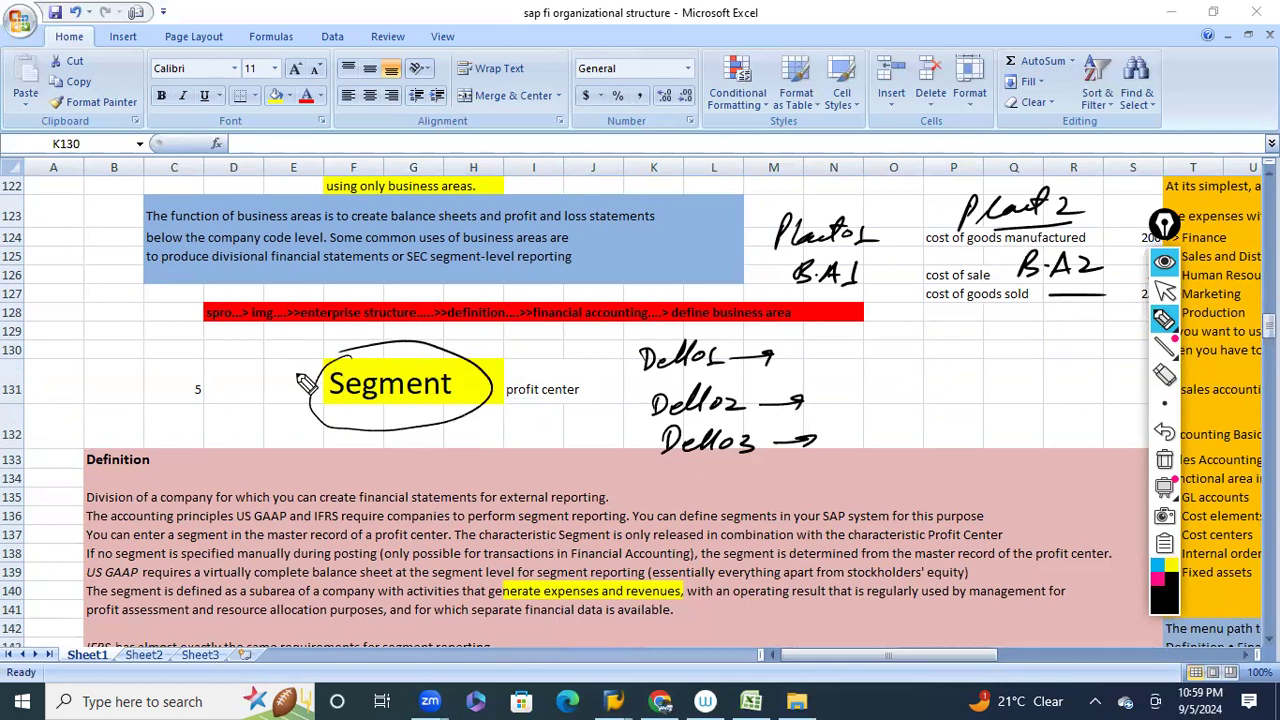
mouse_move(87, 515)
mouse_down()
mouse_move(605, 515)
mouse_move(592, 479)
mouse_move(520, 478)
mouse_move(497, 505)
mouse_up()
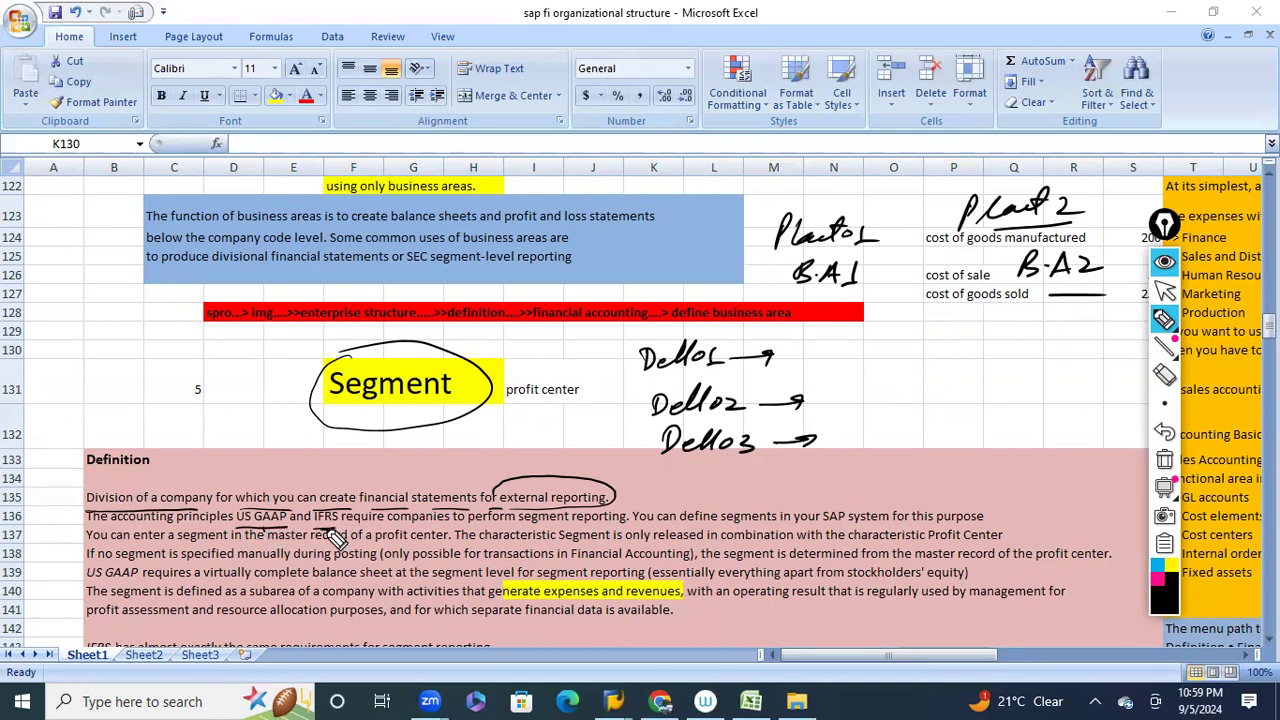
drag(381, 416, 381, 437)
Handwrite "Segment 1", "Seg 2" and "Seg 3" after the Dell arrows, and circle the Dell01 row.
mouse_move(826, 336)
mouse_down()
mouse_move(808, 355)
mouse_move(972, 358)
mouse_up()
mouse_move(872, 398)
mouse_down()
mouse_move(856, 420)
mouse_move(885, 404)
mouse_move(912, 430)
mouse_move(944, 402)
mouse_up()
mouse_move(880, 436)
mouse_down()
mouse_move(860, 462)
mouse_move(912, 452)
mouse_up()
mouse_move(944, 446)
mouse_down()
mouse_move(930, 488)
mouse_move(952, 462)
mouse_up()
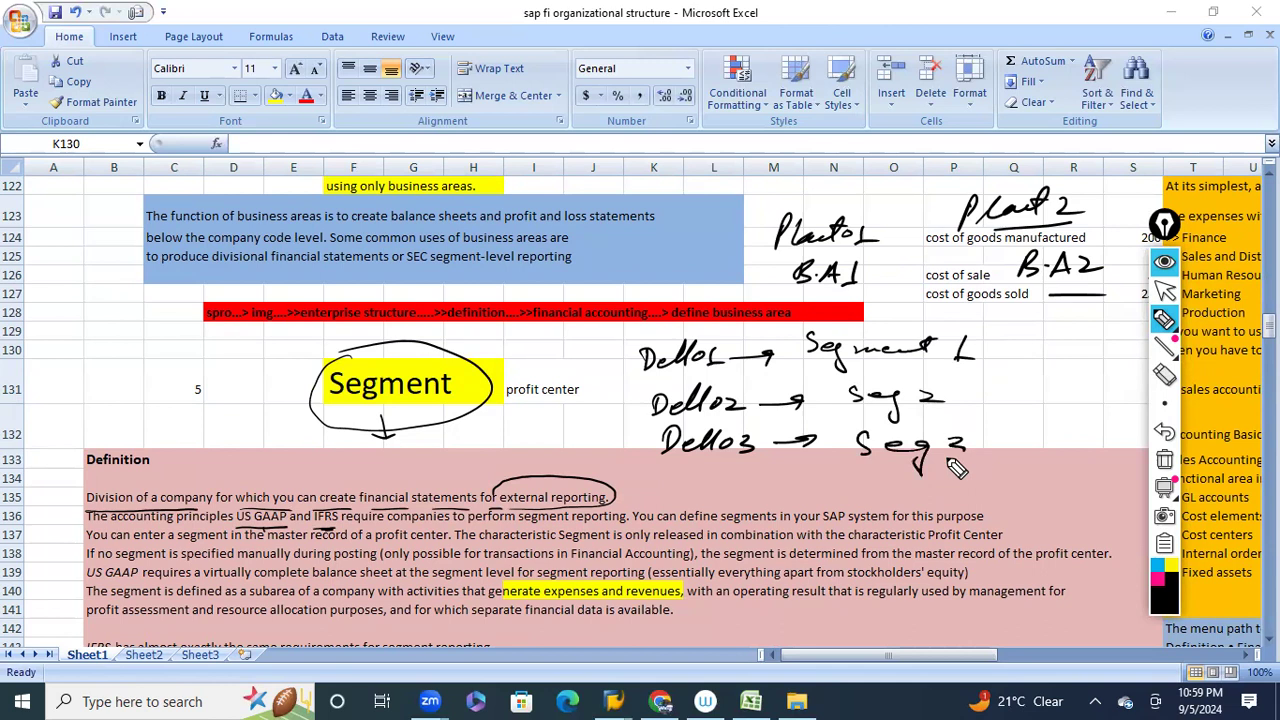
mouse_move(636, 333)
mouse_down()
mouse_move(645, 376)
mouse_move(872, 378)
mouse_move(945, 335)
mouse_move(636, 336)
mouse_up()
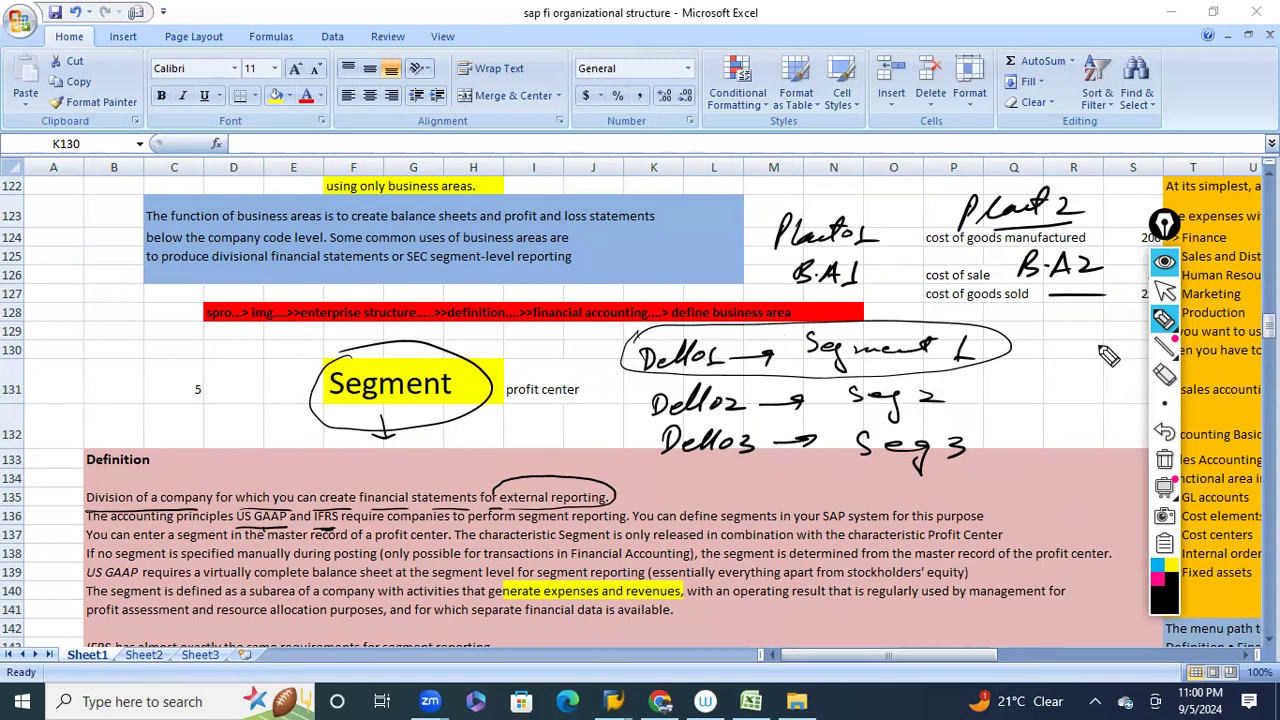
Clear all handwritten annotations from the Segment notes.
click(1166, 290)
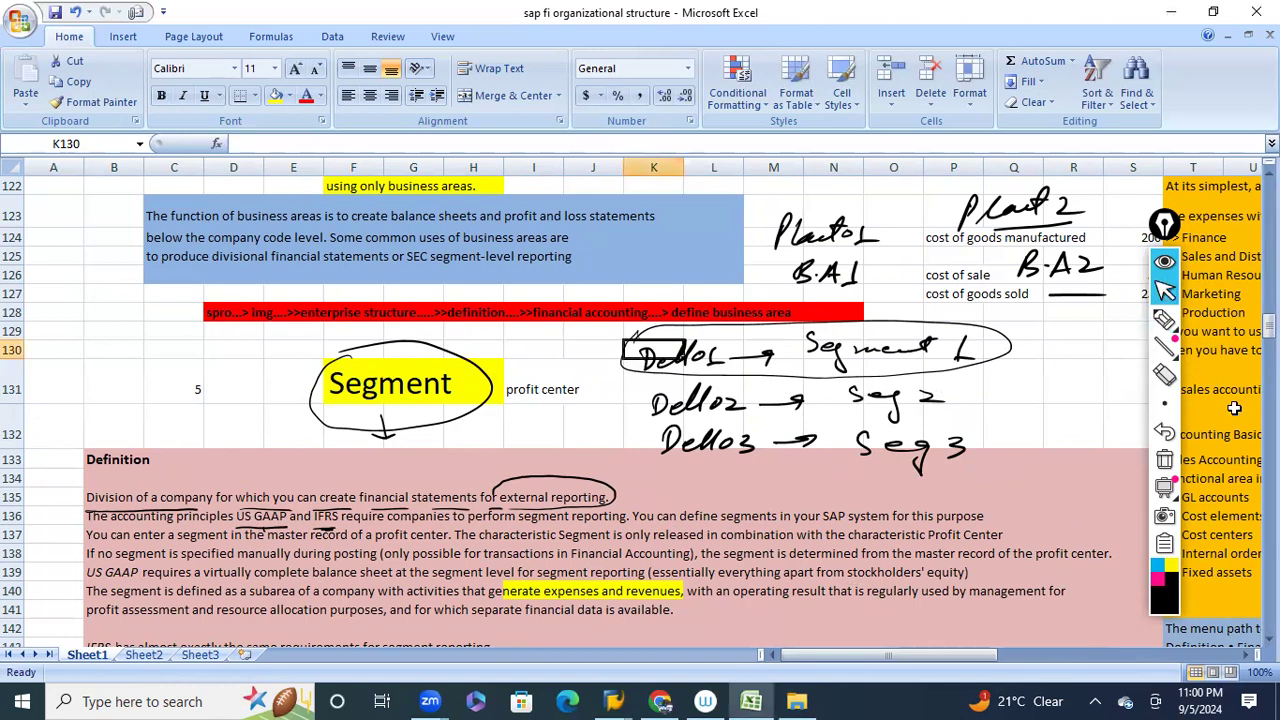
scroll(872, 592, down, 3)
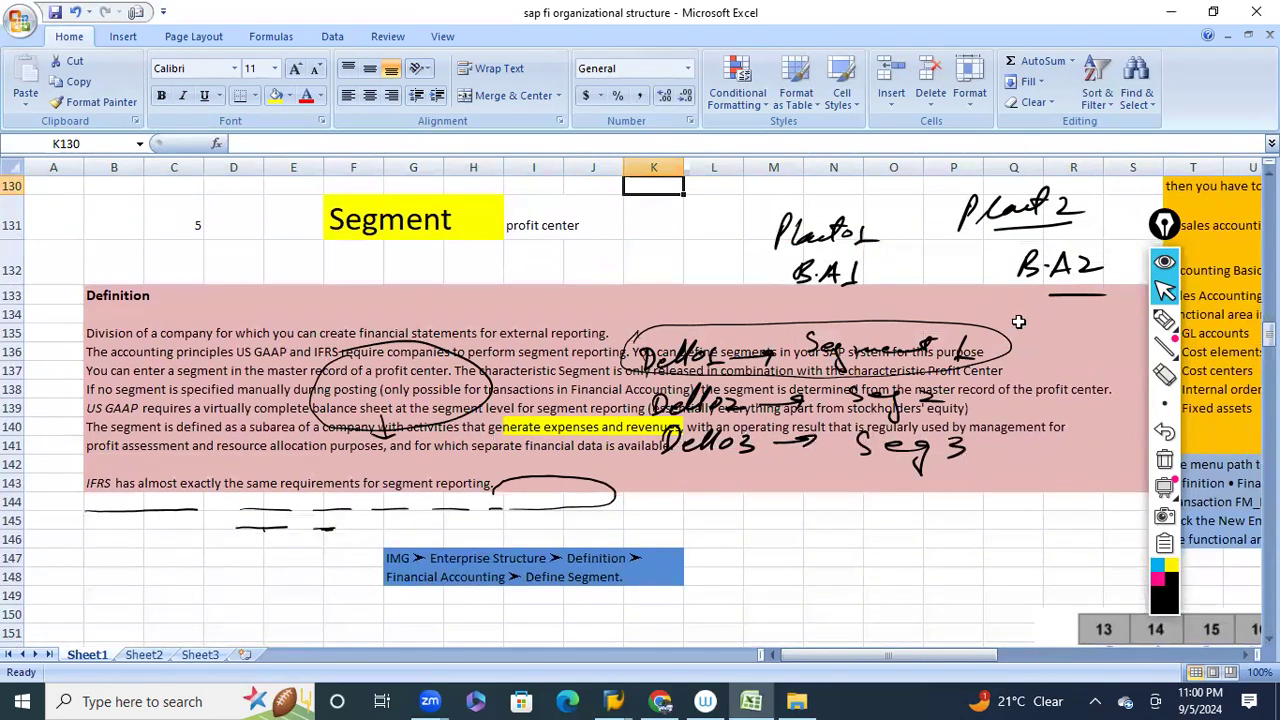
click(1172, 300)
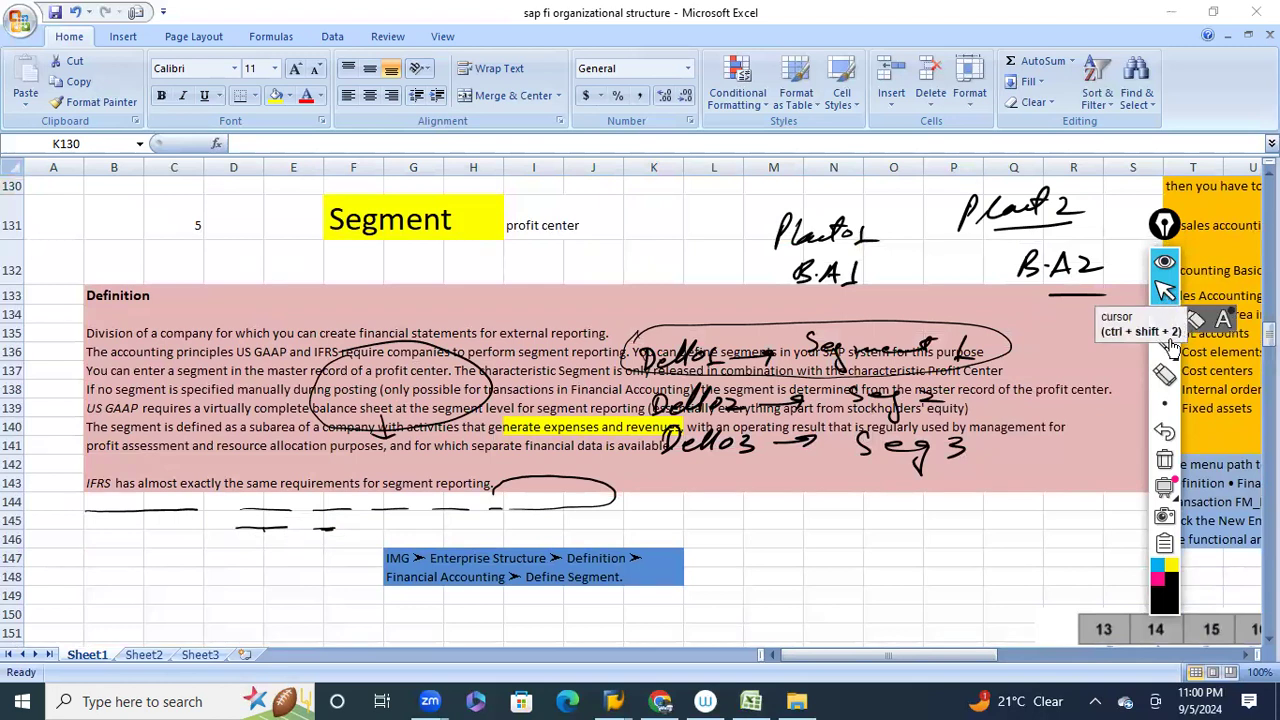
click(1164, 459)
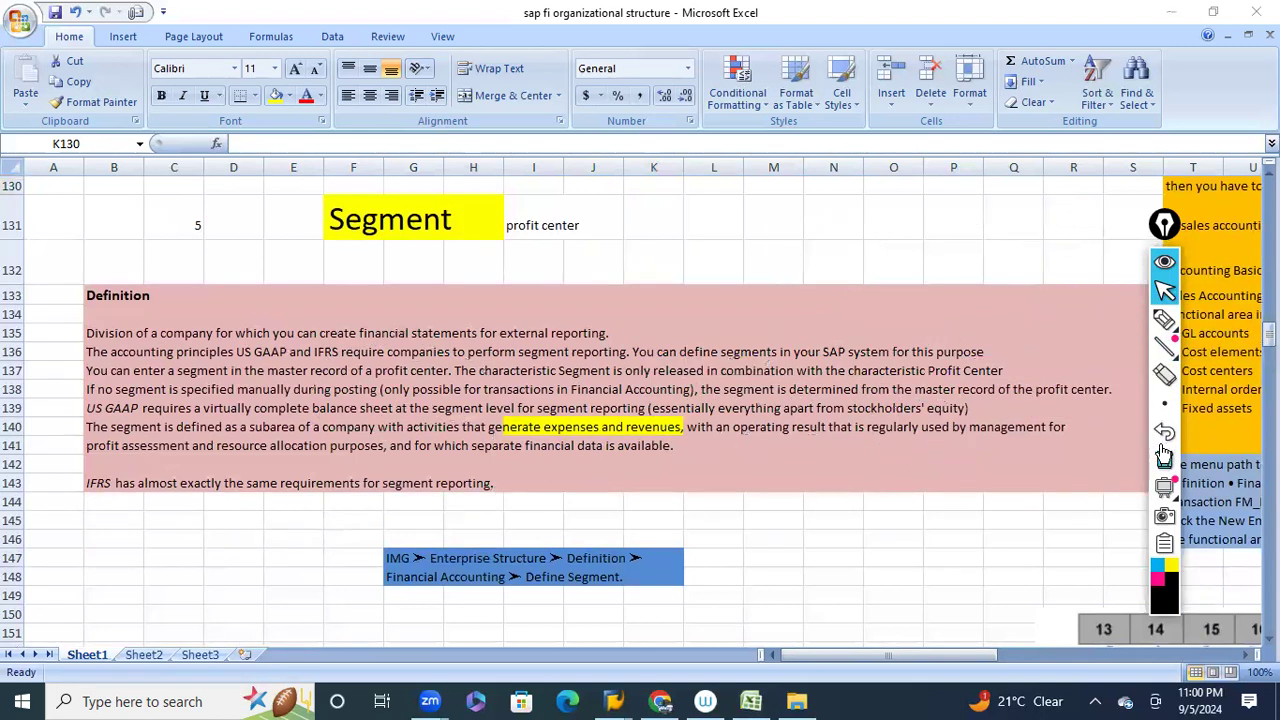
Switch to SAP and open the Define Business Area activity under Enterprise Structure, Definition, Financial Accounting.
click(1172, 12)
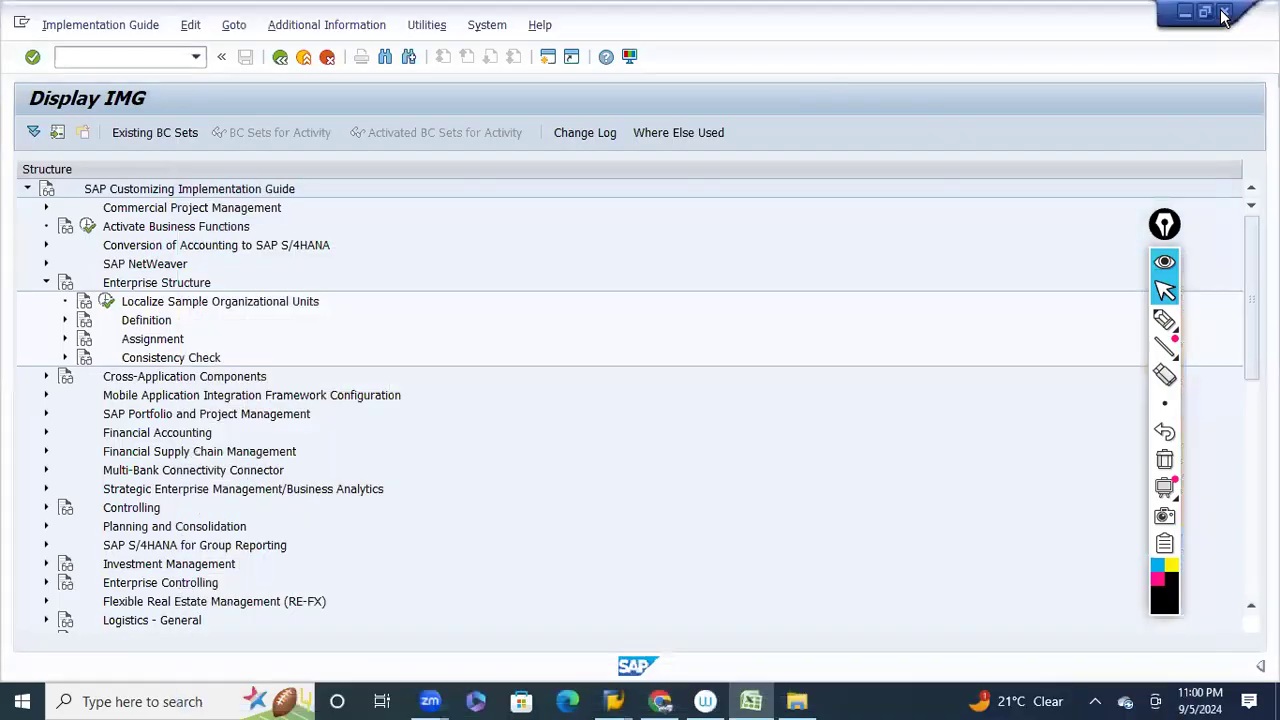
click(44, 283)
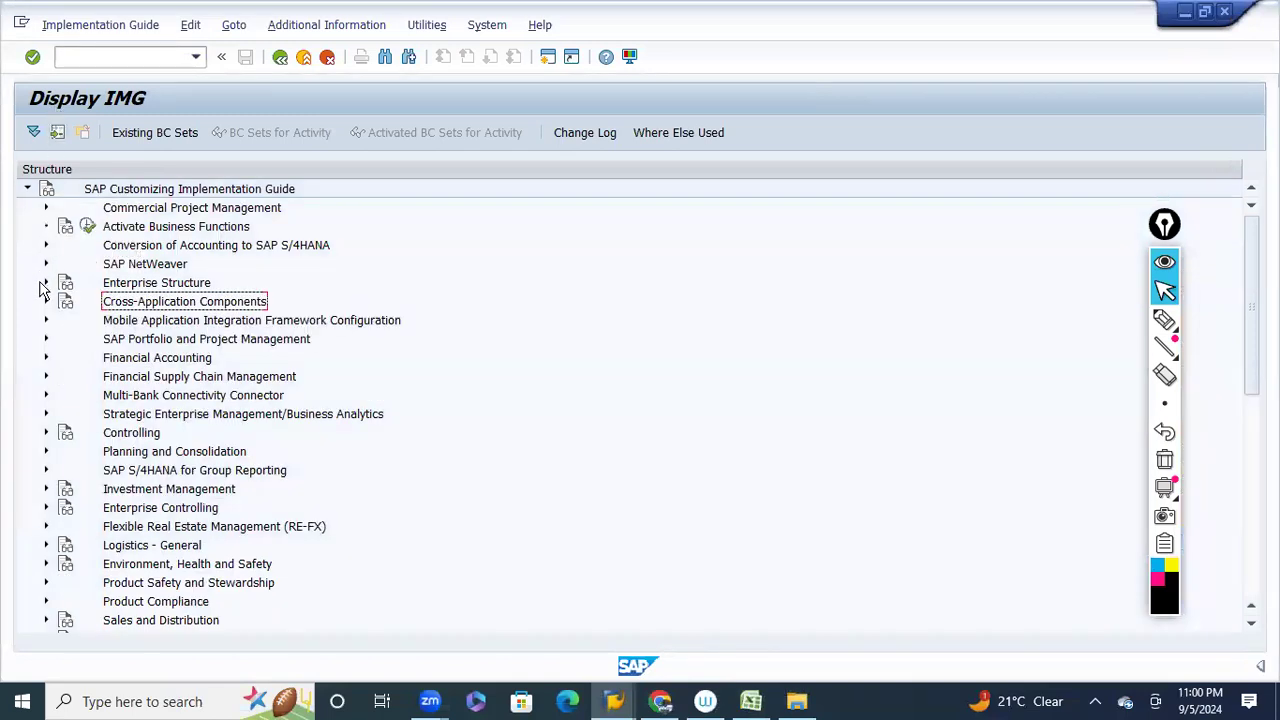
click(44, 284)
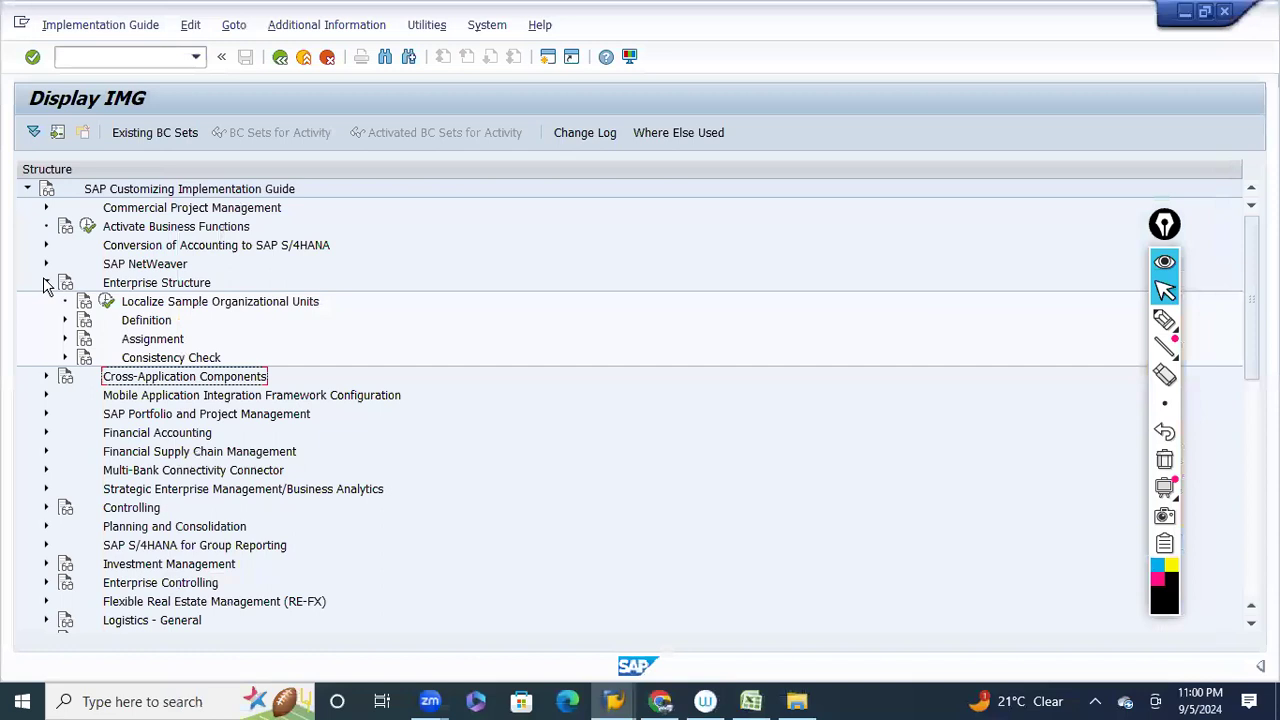
click(65, 320)
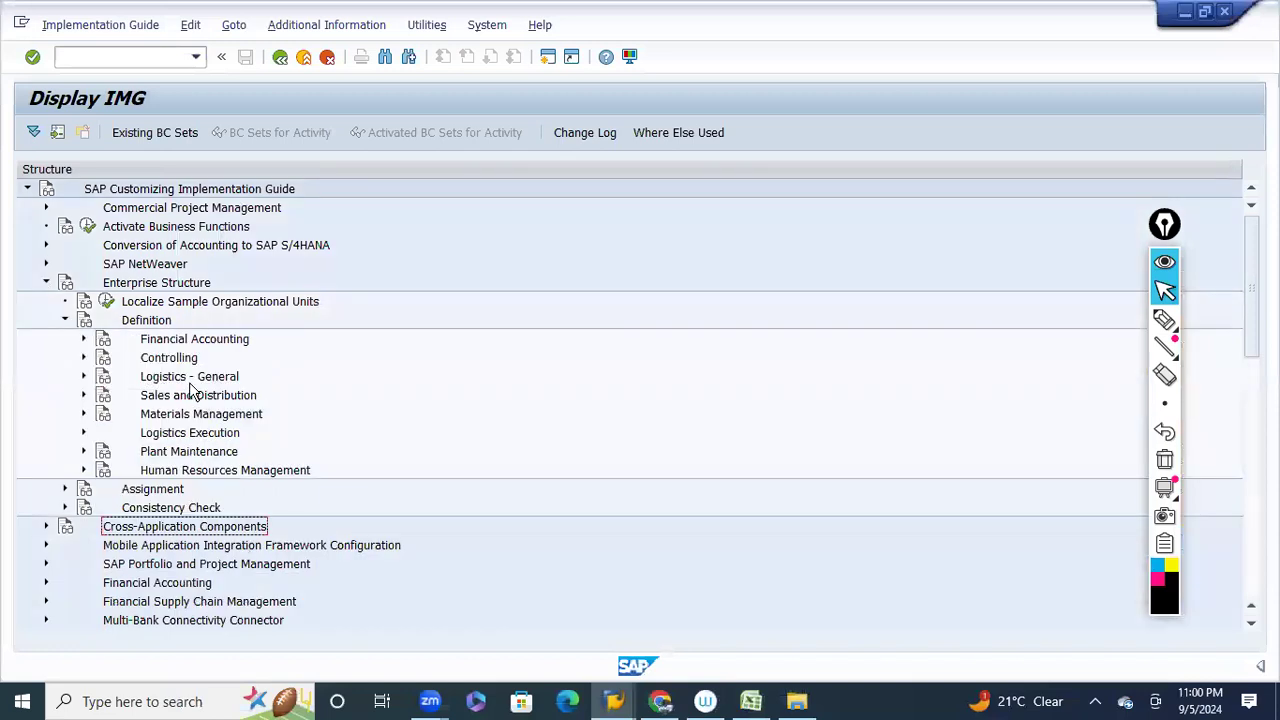
click(84, 339)
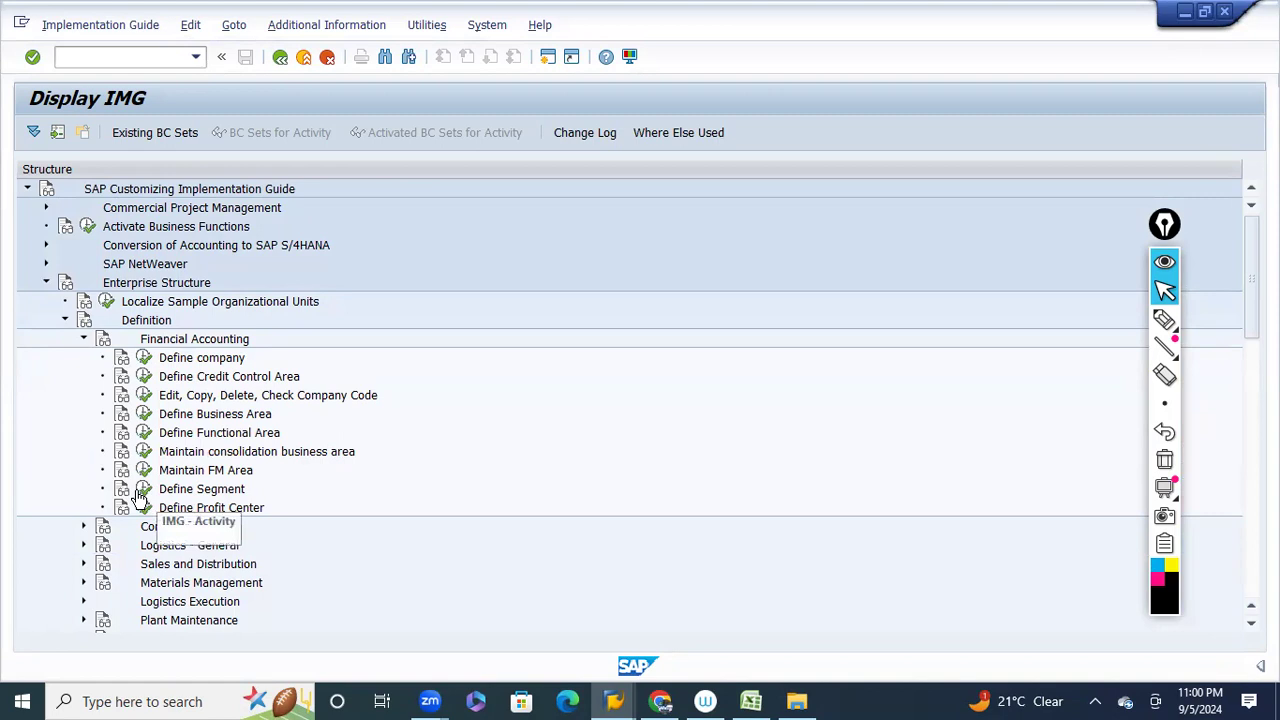
click(145, 416)
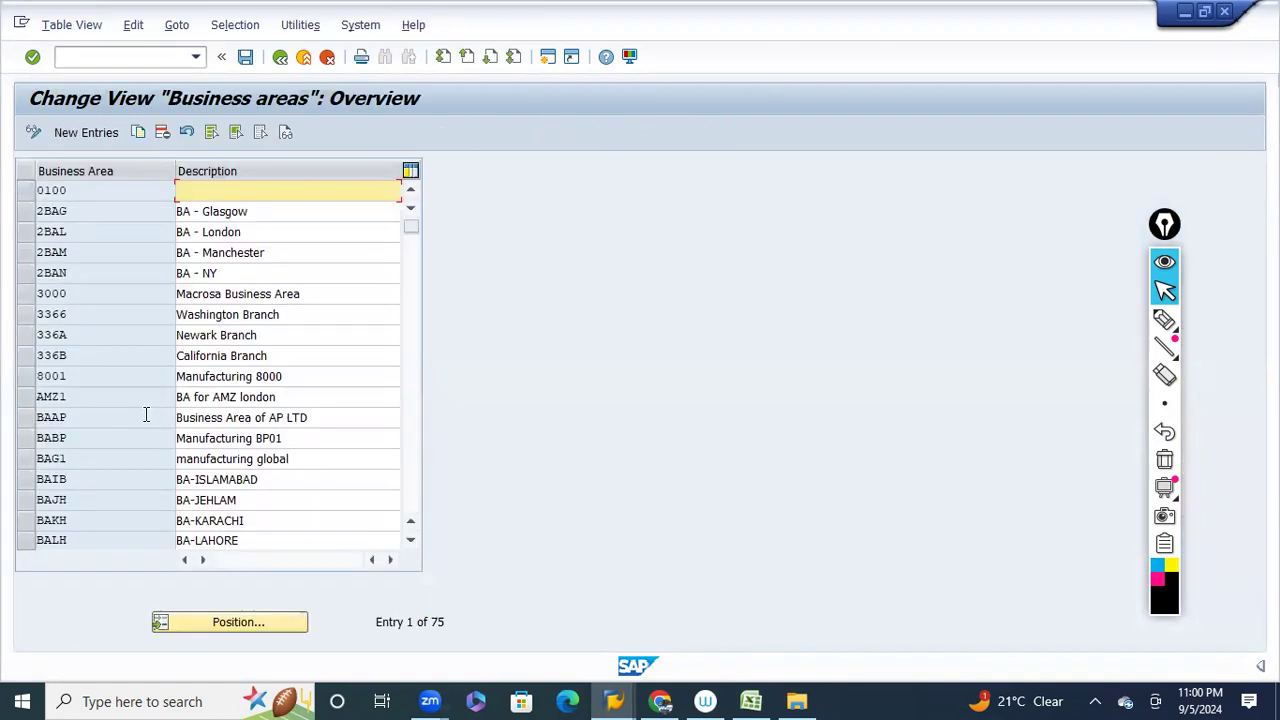
Add a new business area entry p001 with the description "plant 1 business area 1".
click(77, 133)
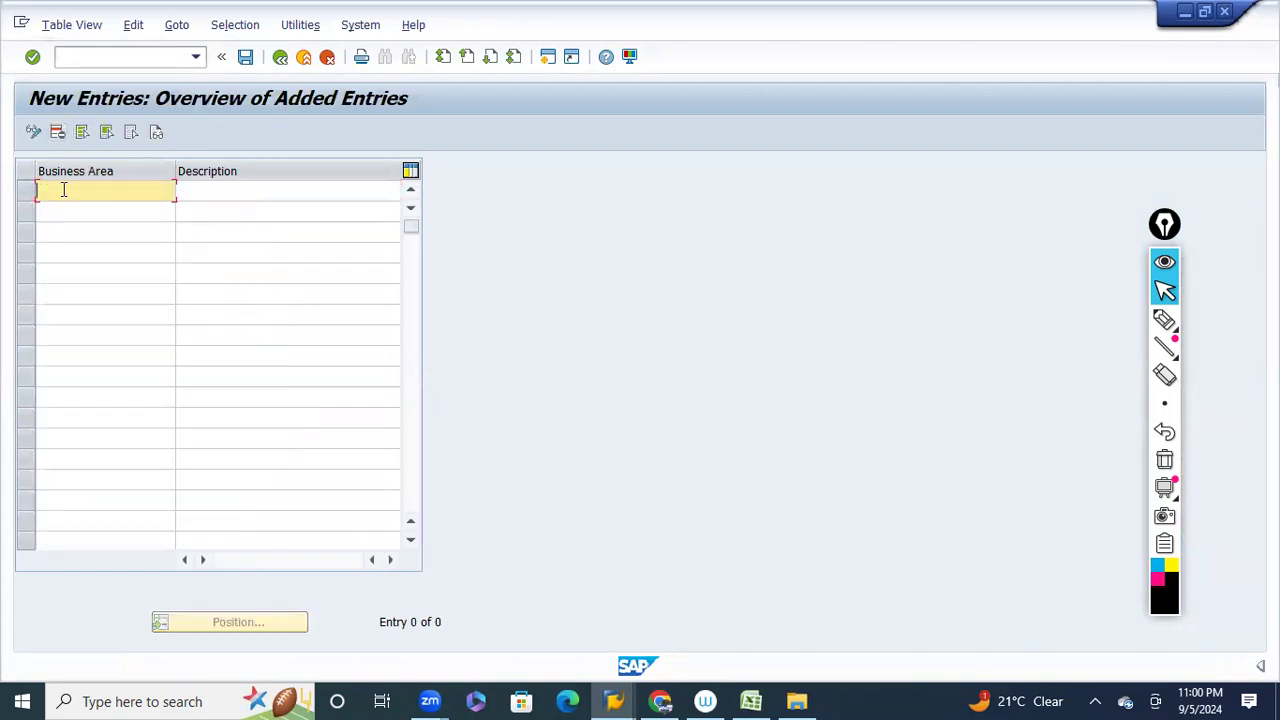
text(p001)
click(202, 198)
text(p)
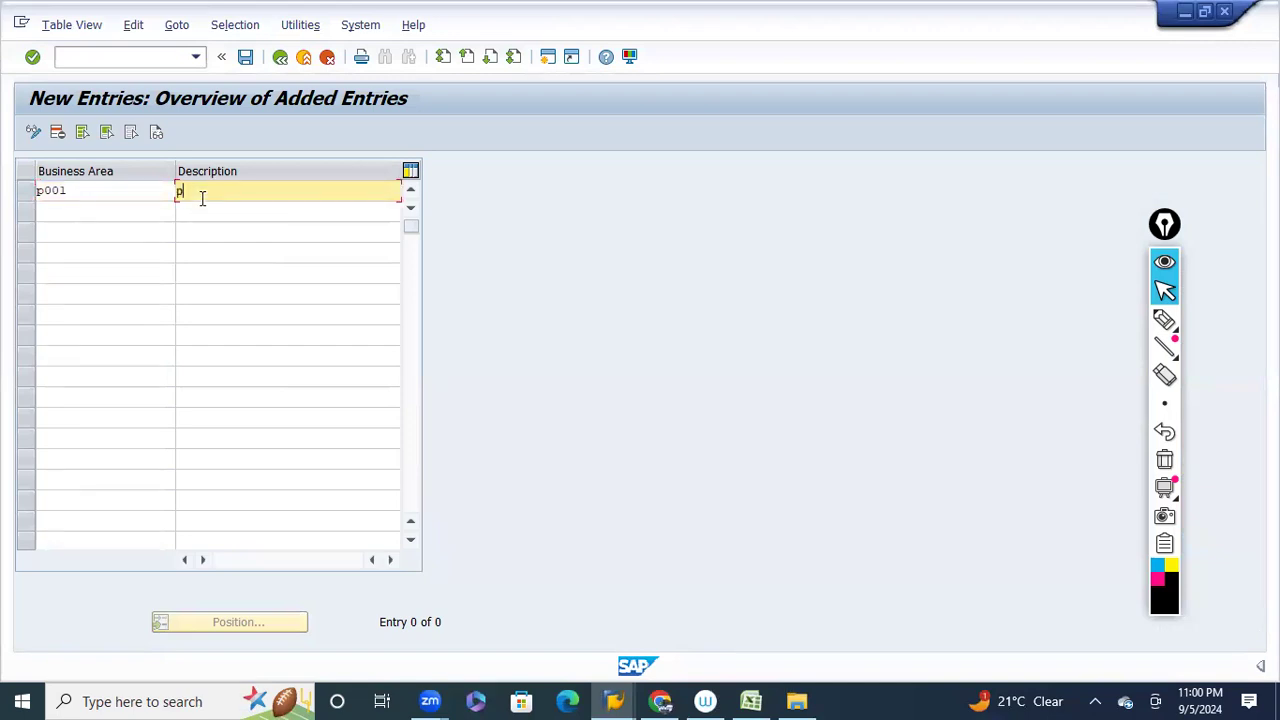
text(lant)
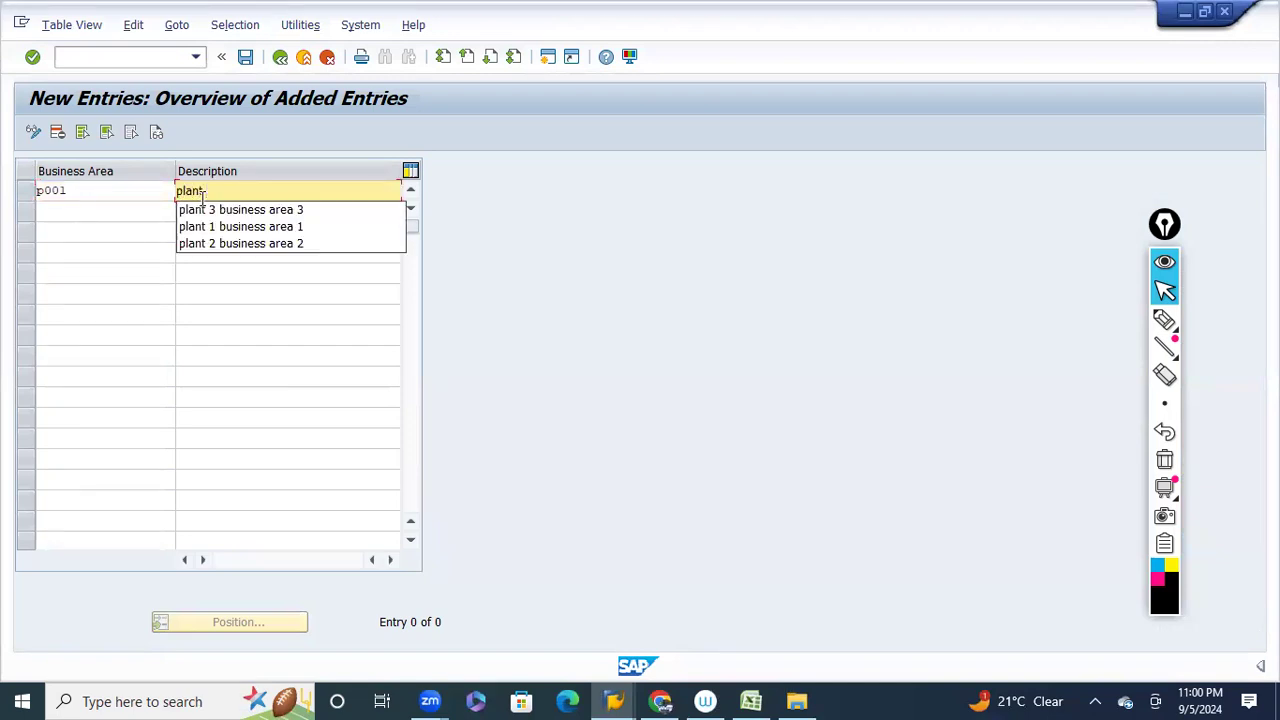
key(Down)
key(Down)
key(Return)
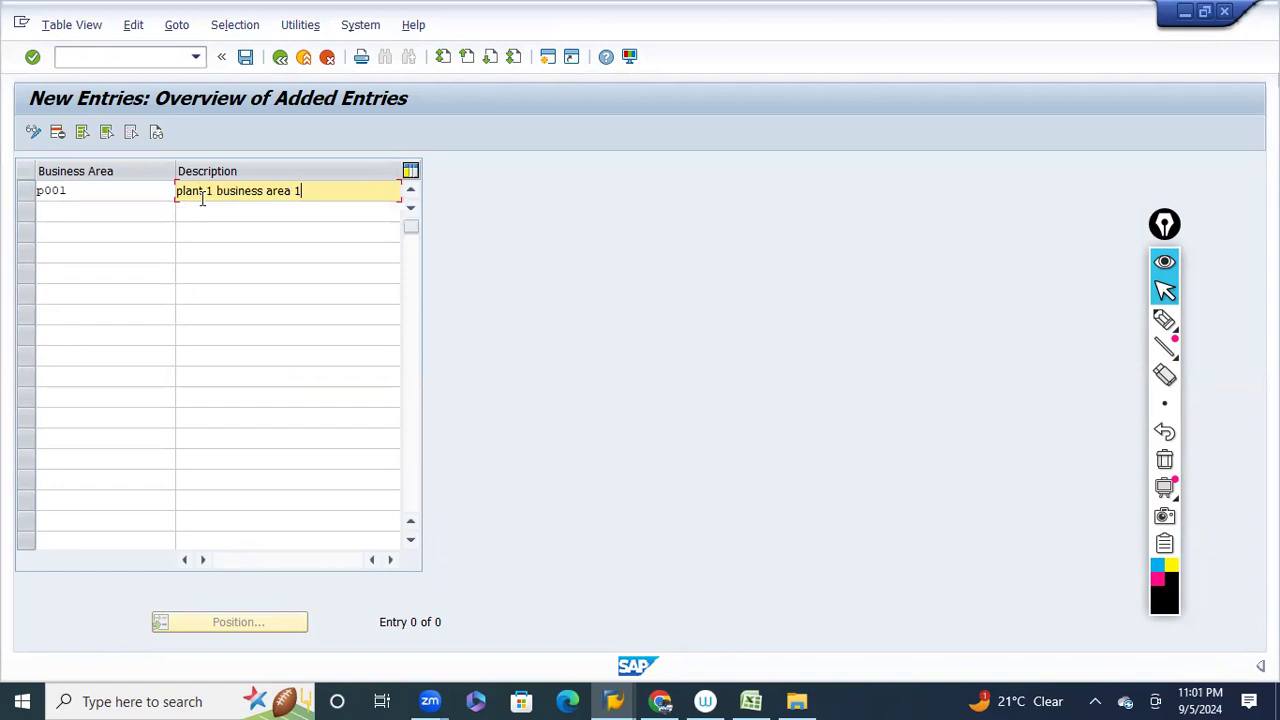
Add a second business area entry p002 with the description "plant 2 business area 2" and validate the entries.
click(124, 206)
text(p002)
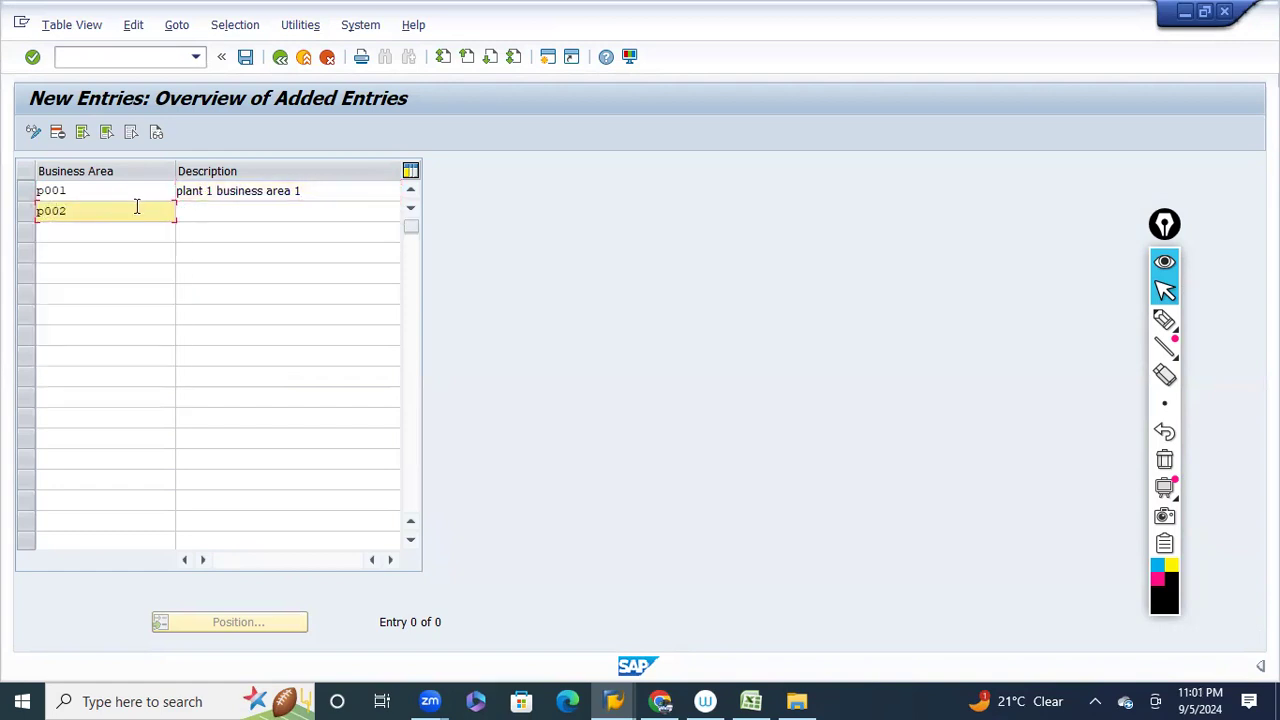
click(211, 215)
text(plan)
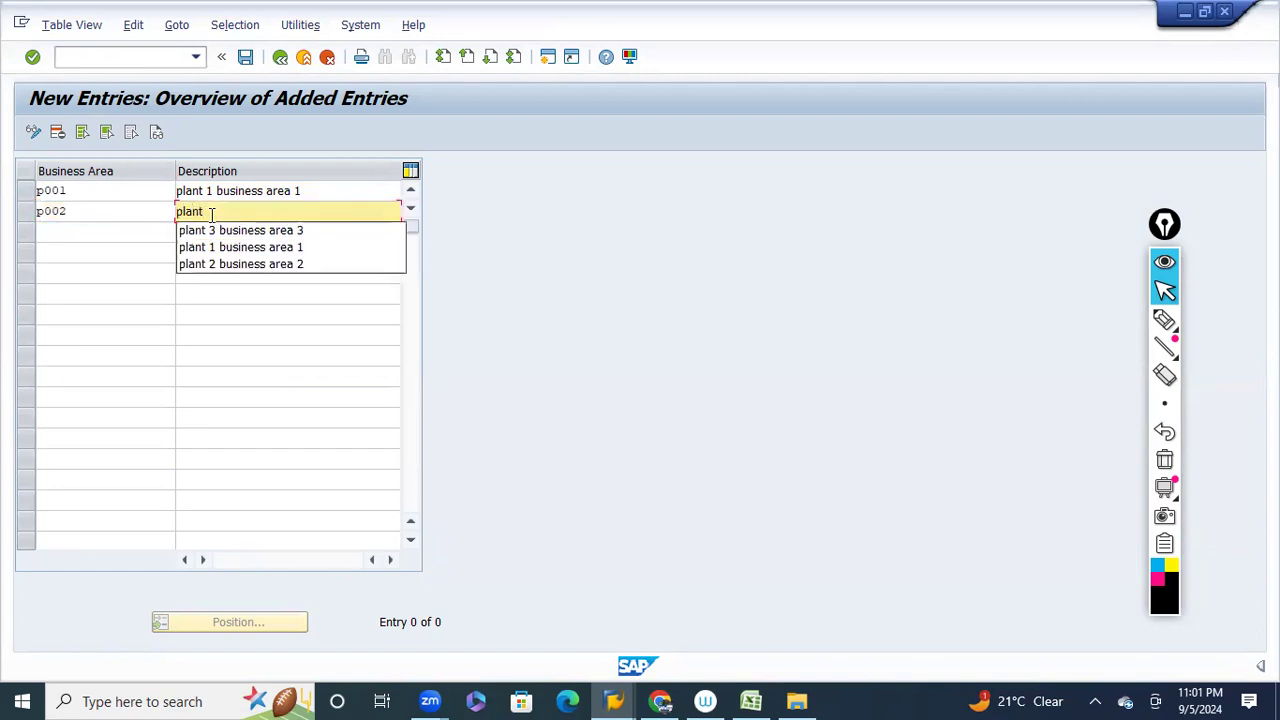
text(t)
key(Down)
key(Down)
key(Down)
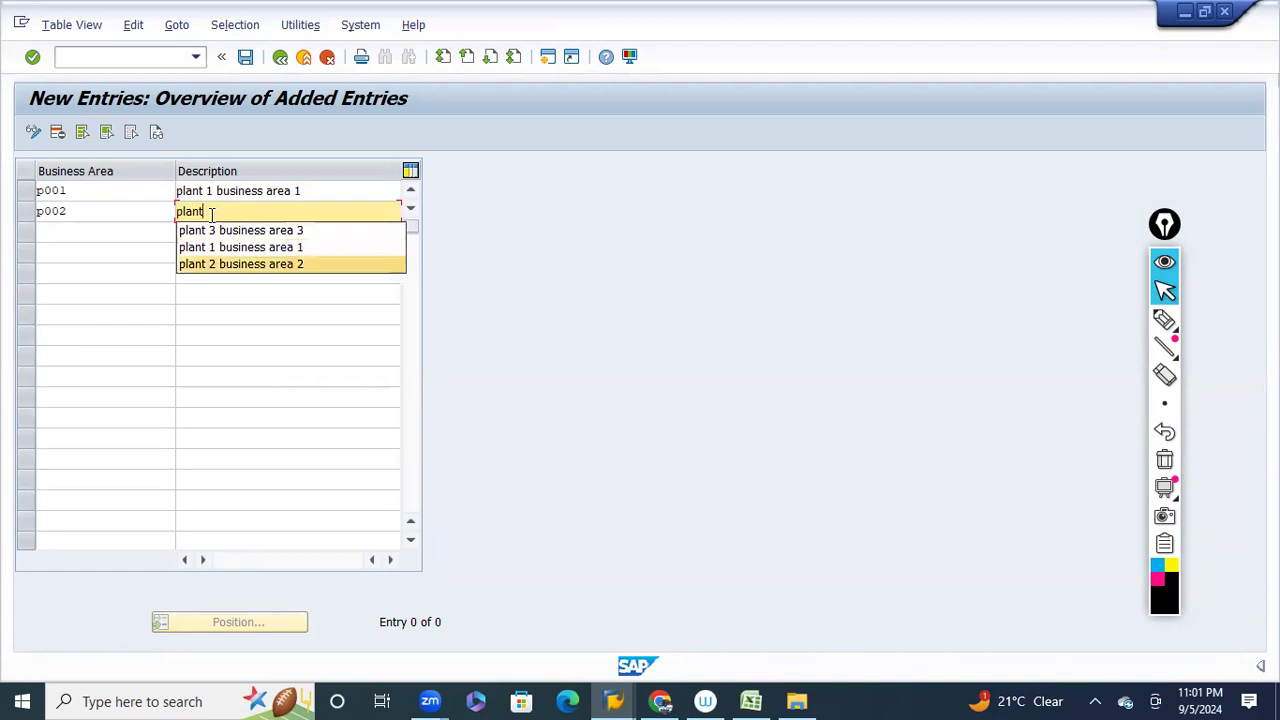
key(Return)
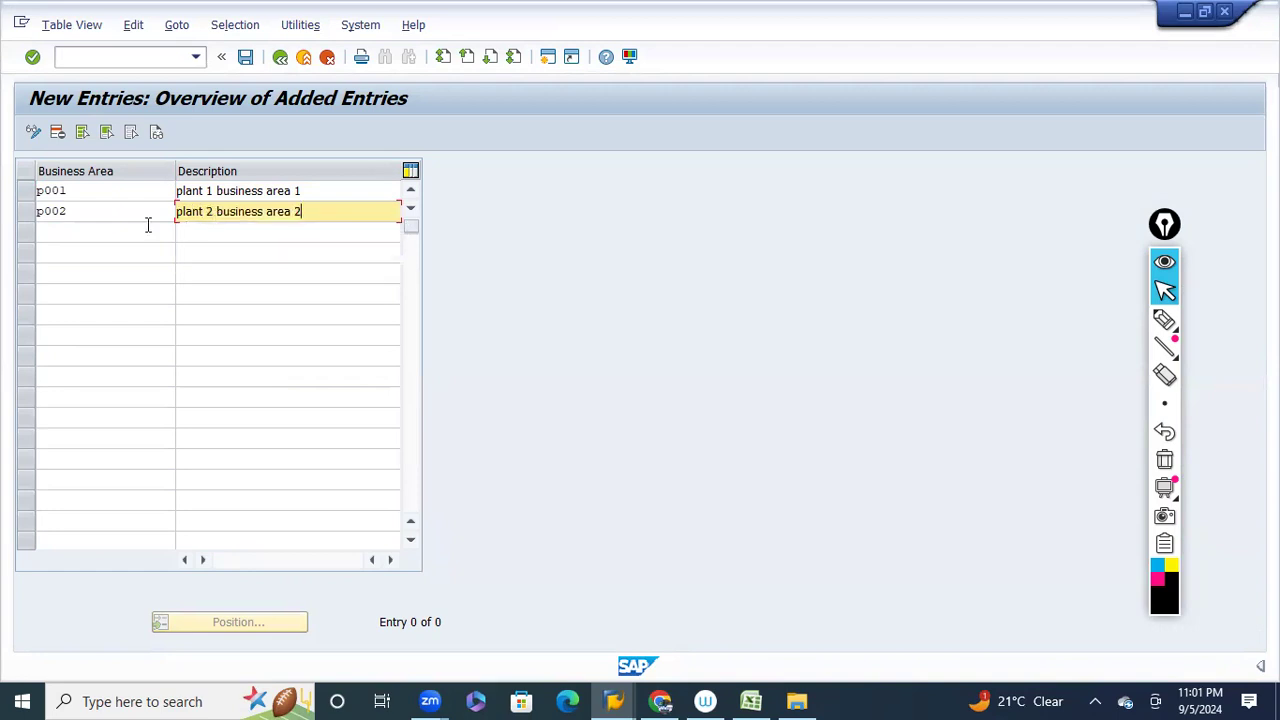
click(33, 57)
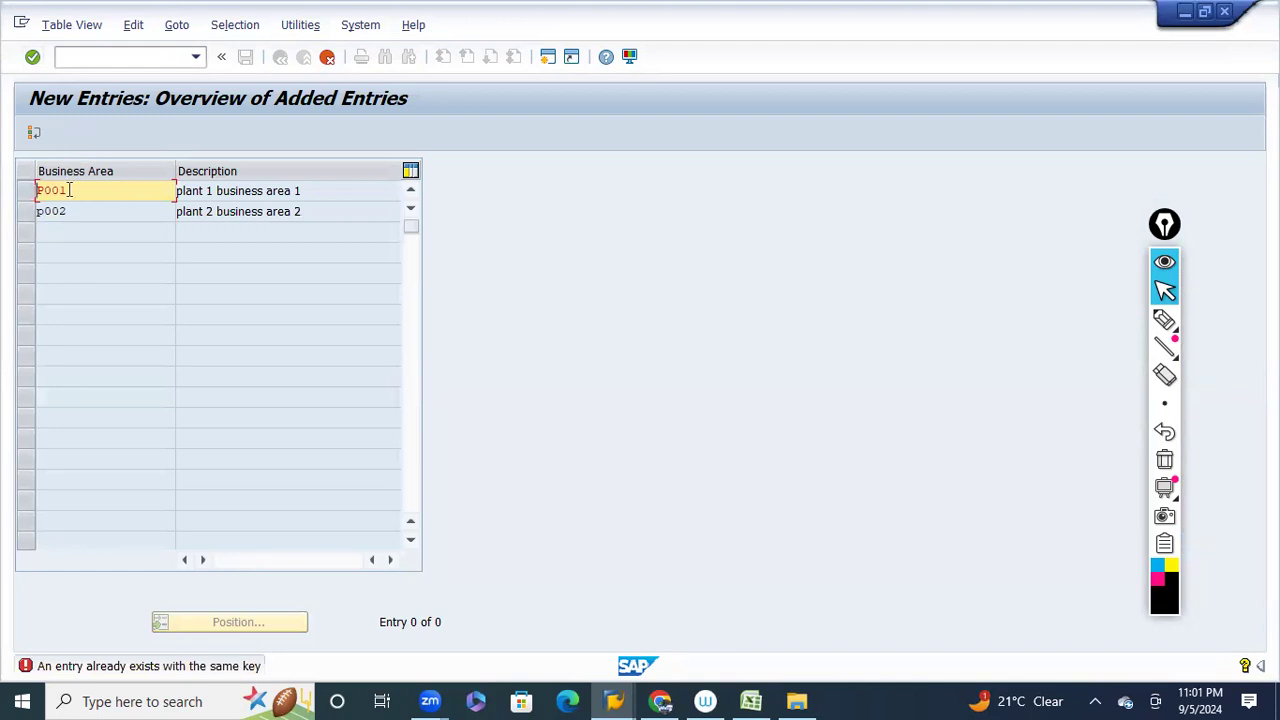
Try the code Pa01 for the plant 1 business area and validate the entries.
key(BackSpace)
key(BackSpace)
key(BackSpace)
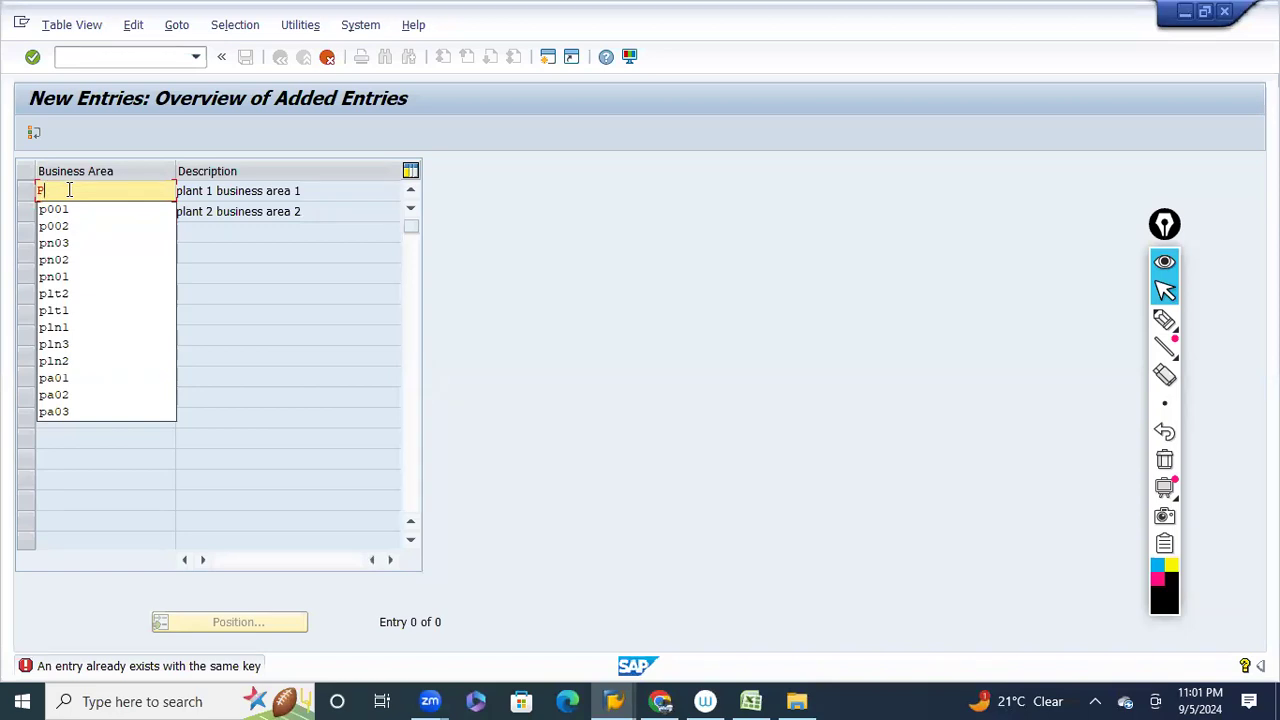
text(a01)
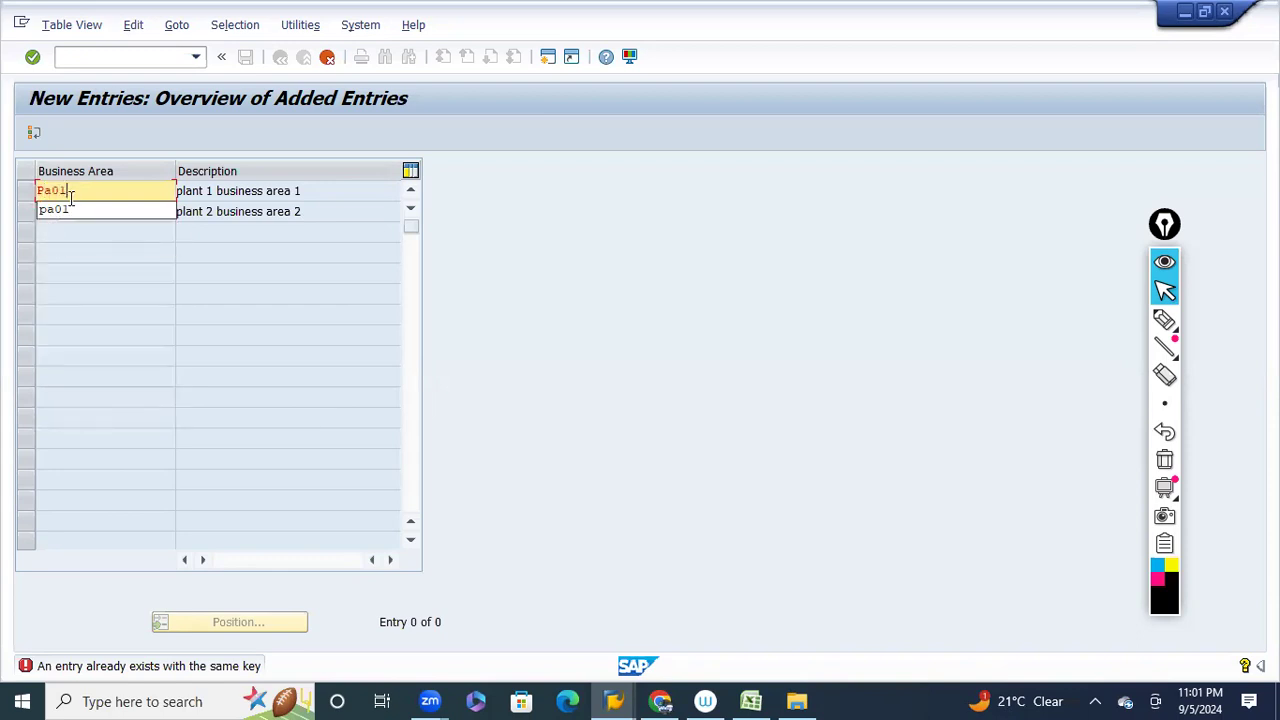
key(Return)
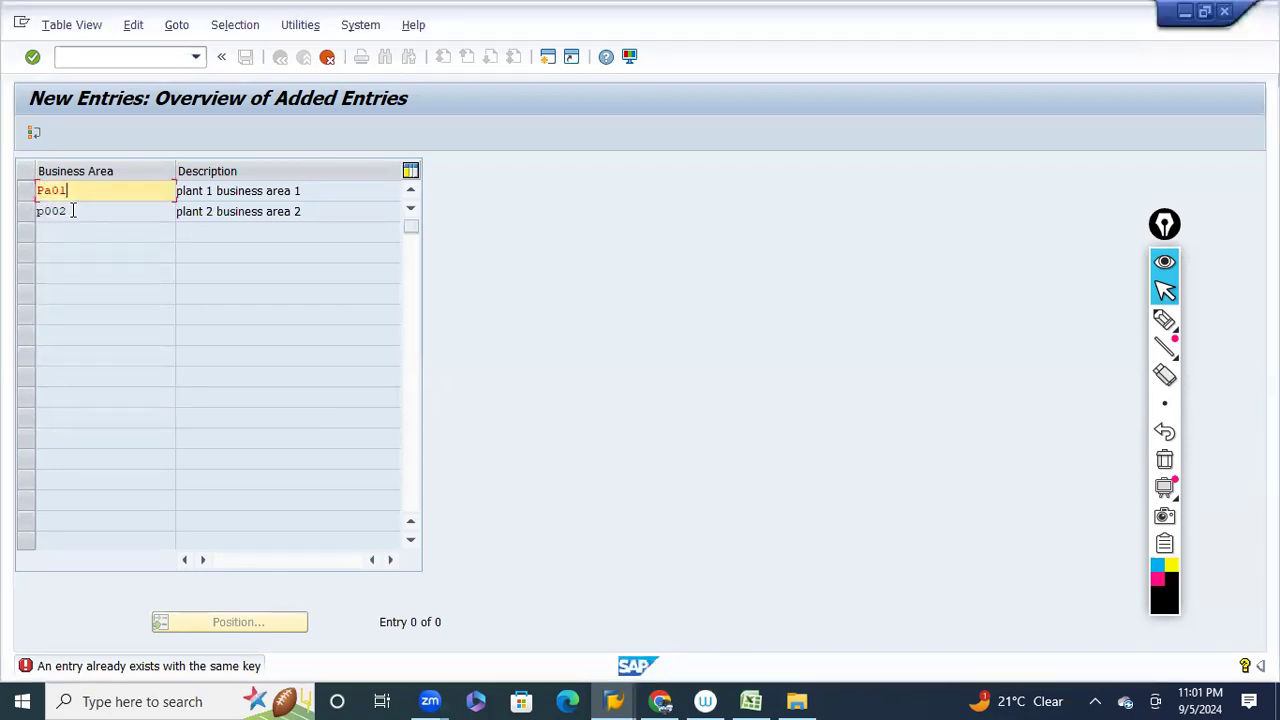
click(32, 58)
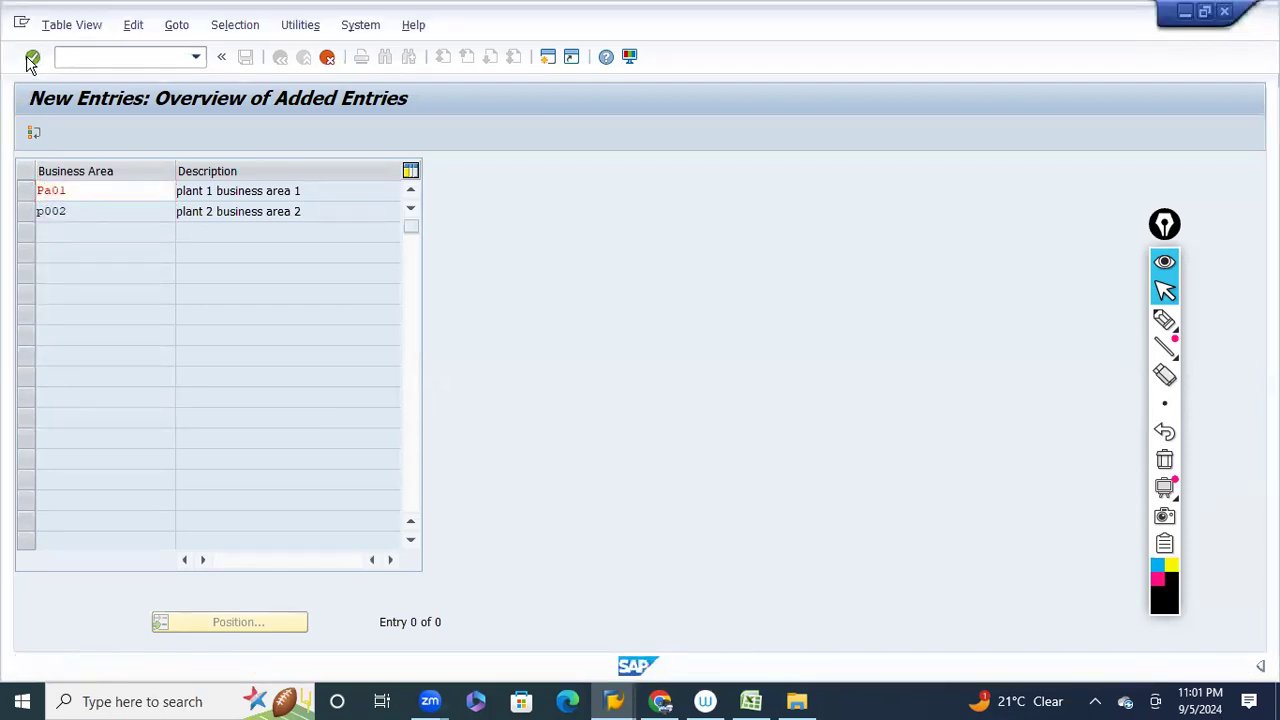
Try the code Pln1 for the plant 1 business area and validate the entries.
click(71, 194)
key(BackSpace)
key(BackSpace)
key(BackSpace)
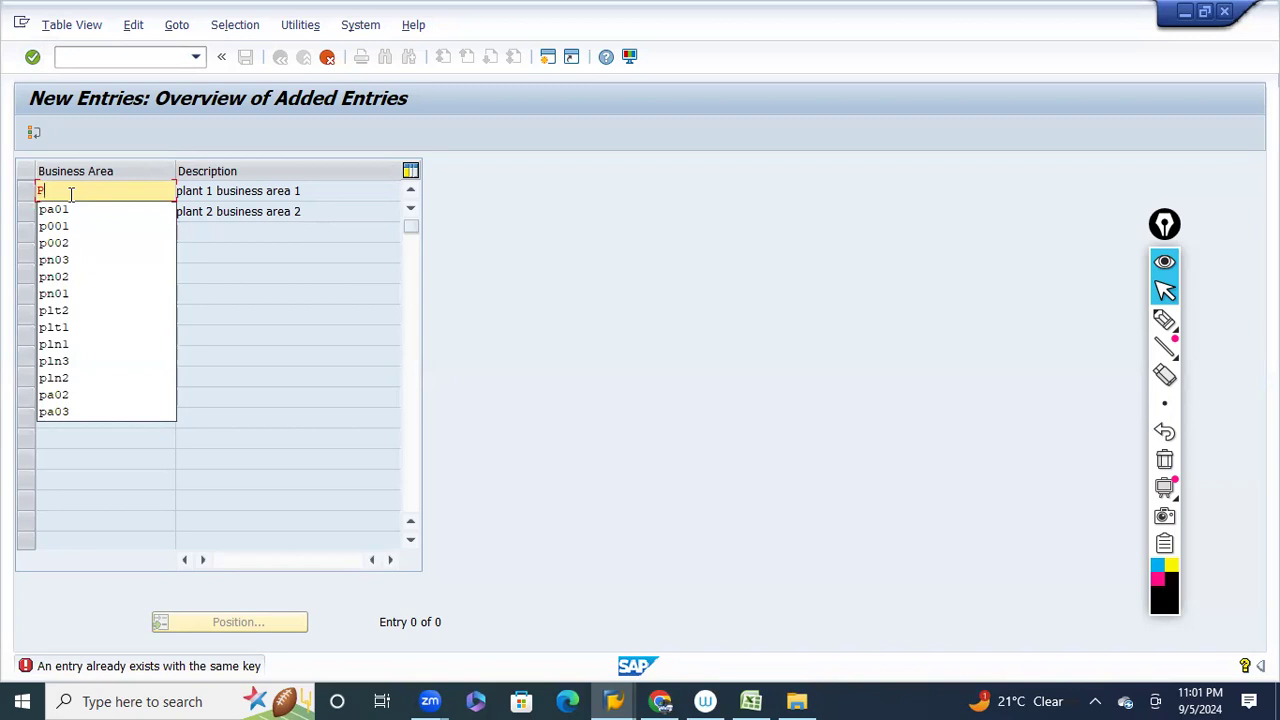
text(ln1)
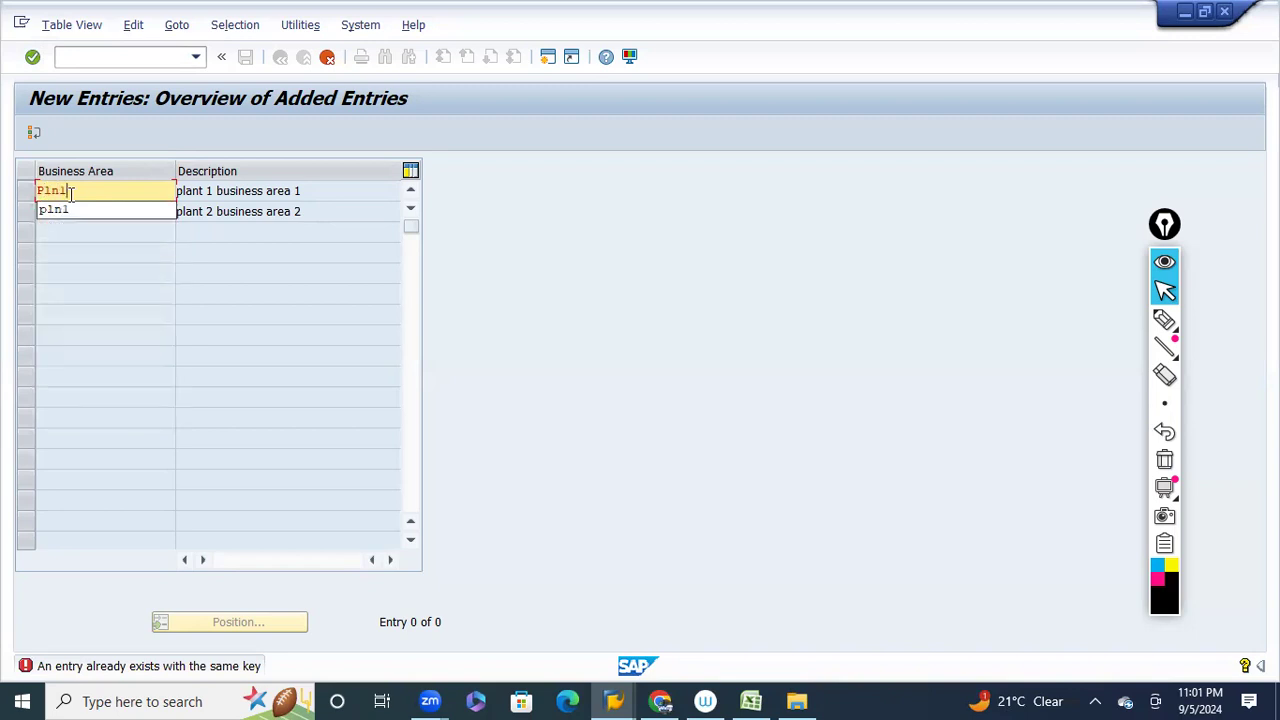
click(32, 56)
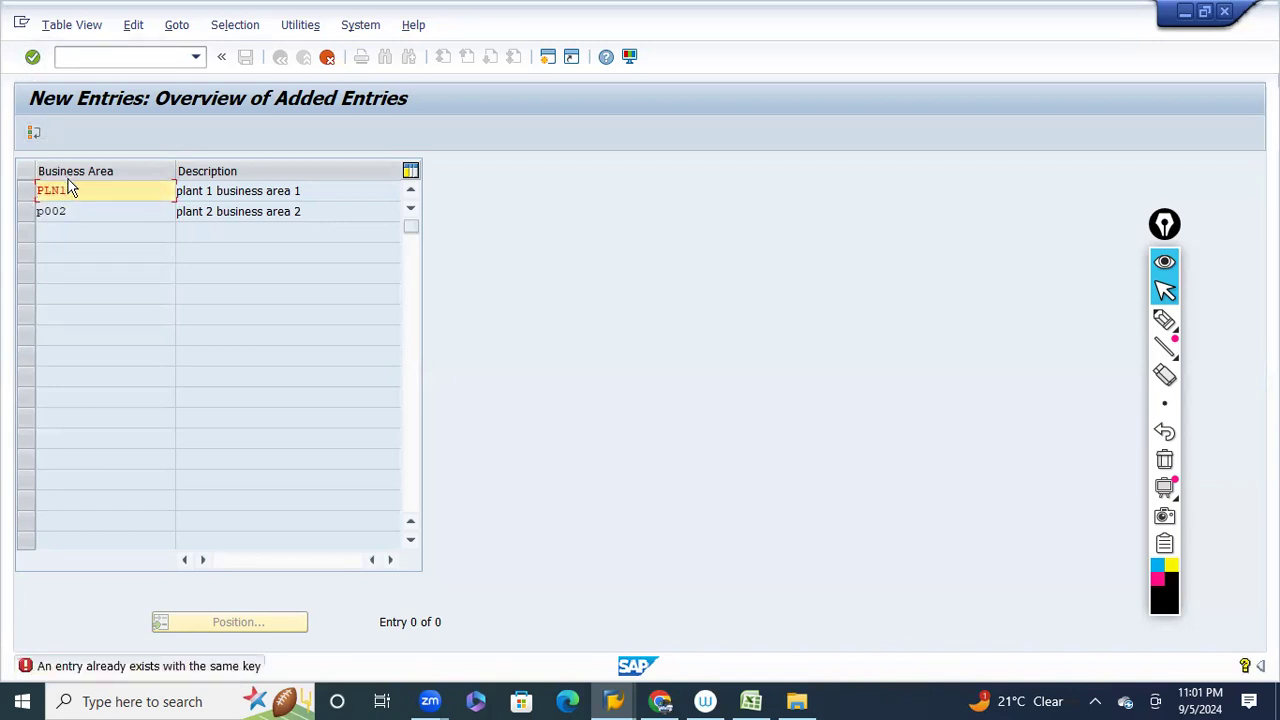
Set the plant 1 business area code to pp01 and validate the entries.
key(BackSpace)
key(BackSpace)
key(BackSpace)
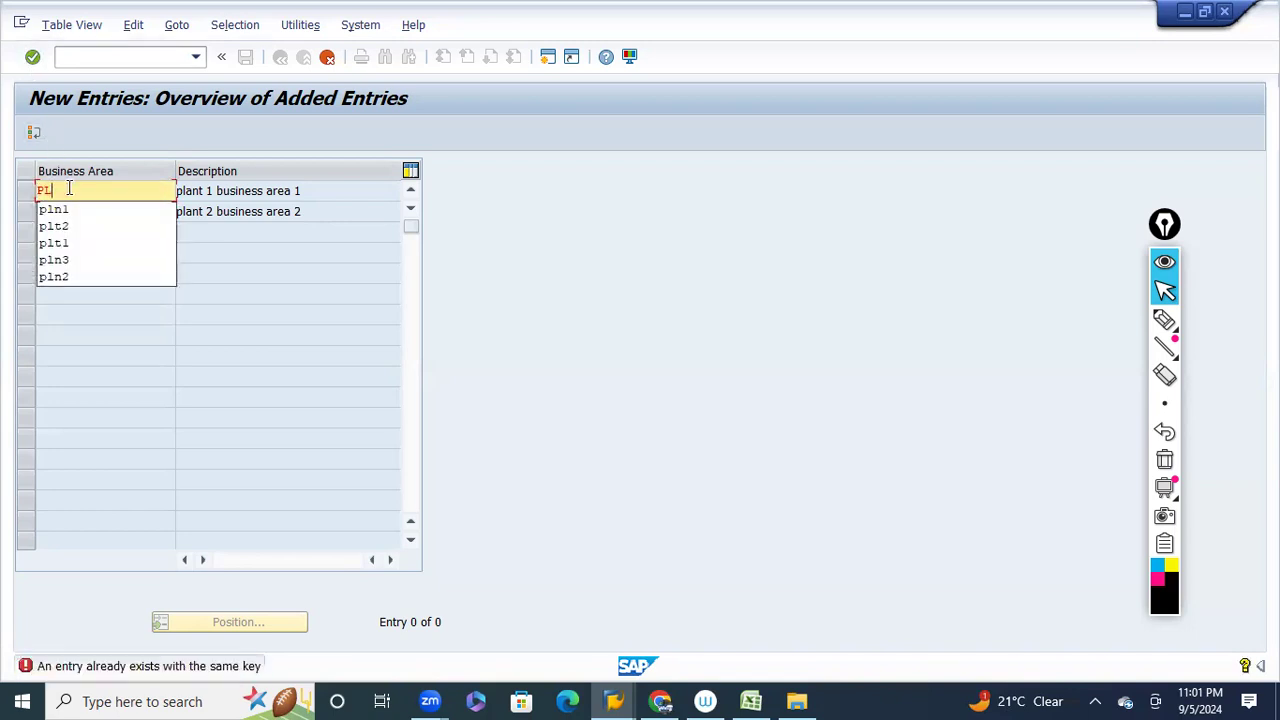
text(n)
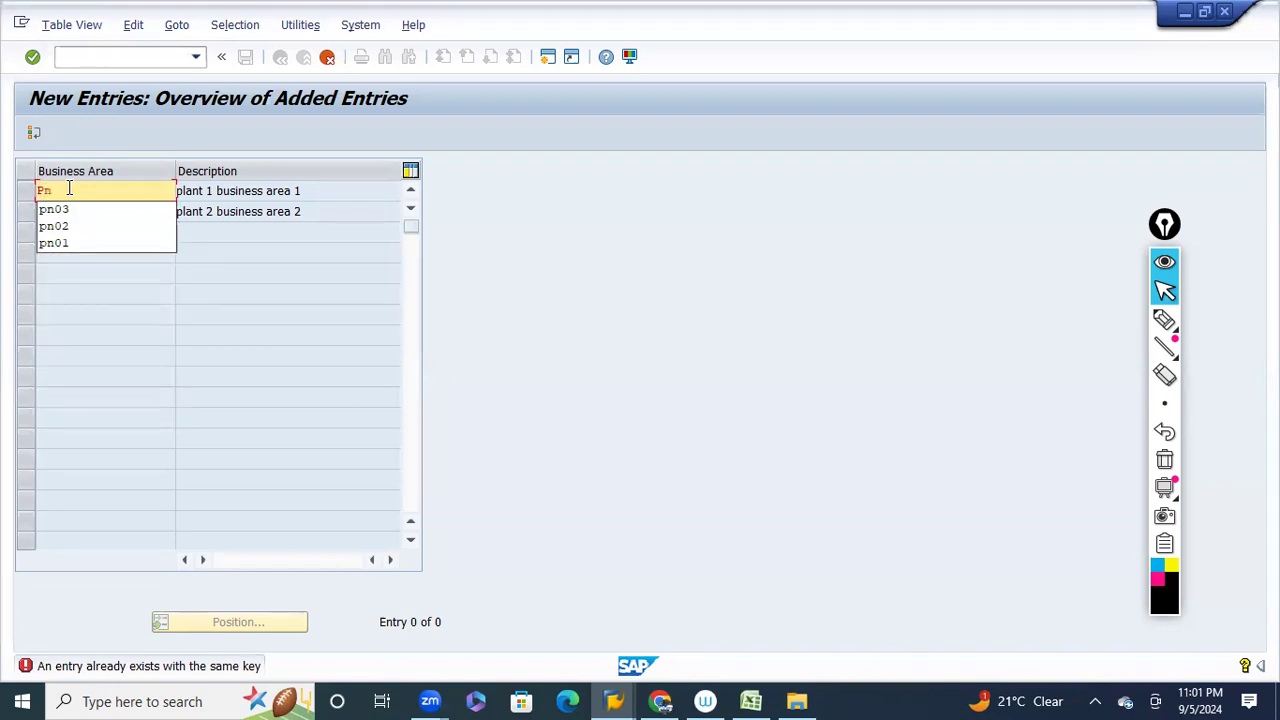
key(BackSpace)
key(BackSpace)
key(BackSpace)
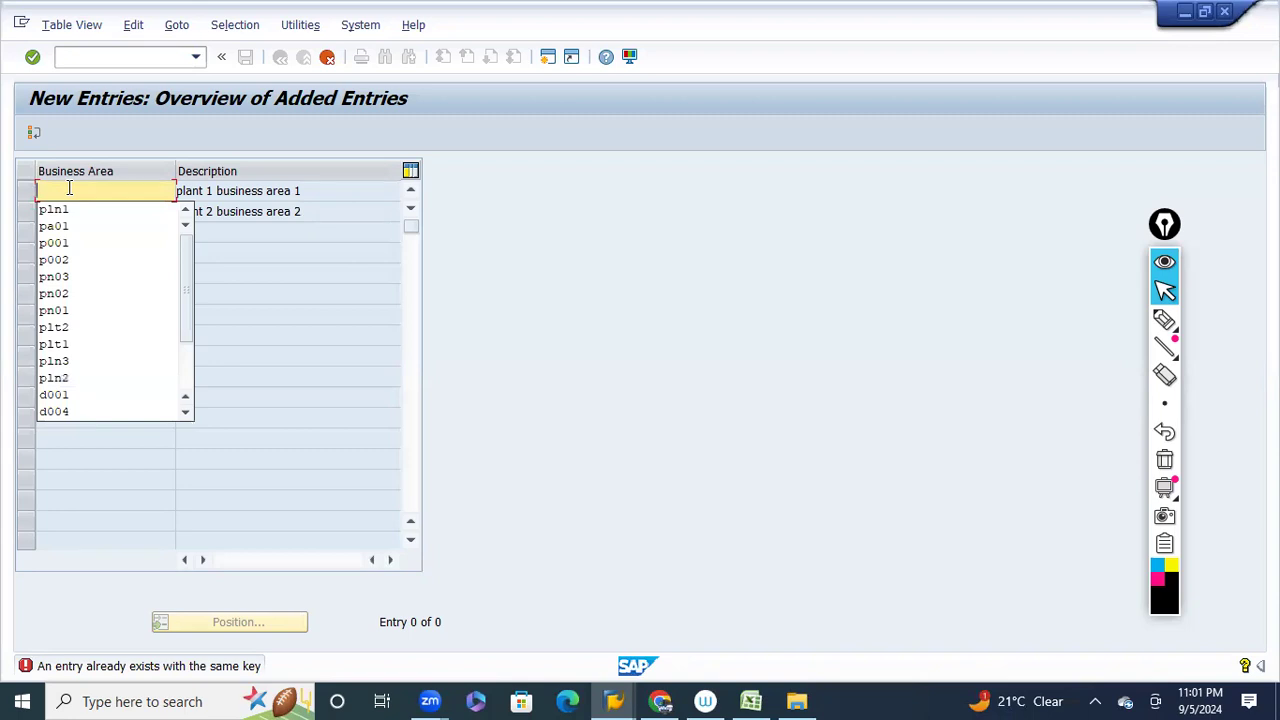
text(p)
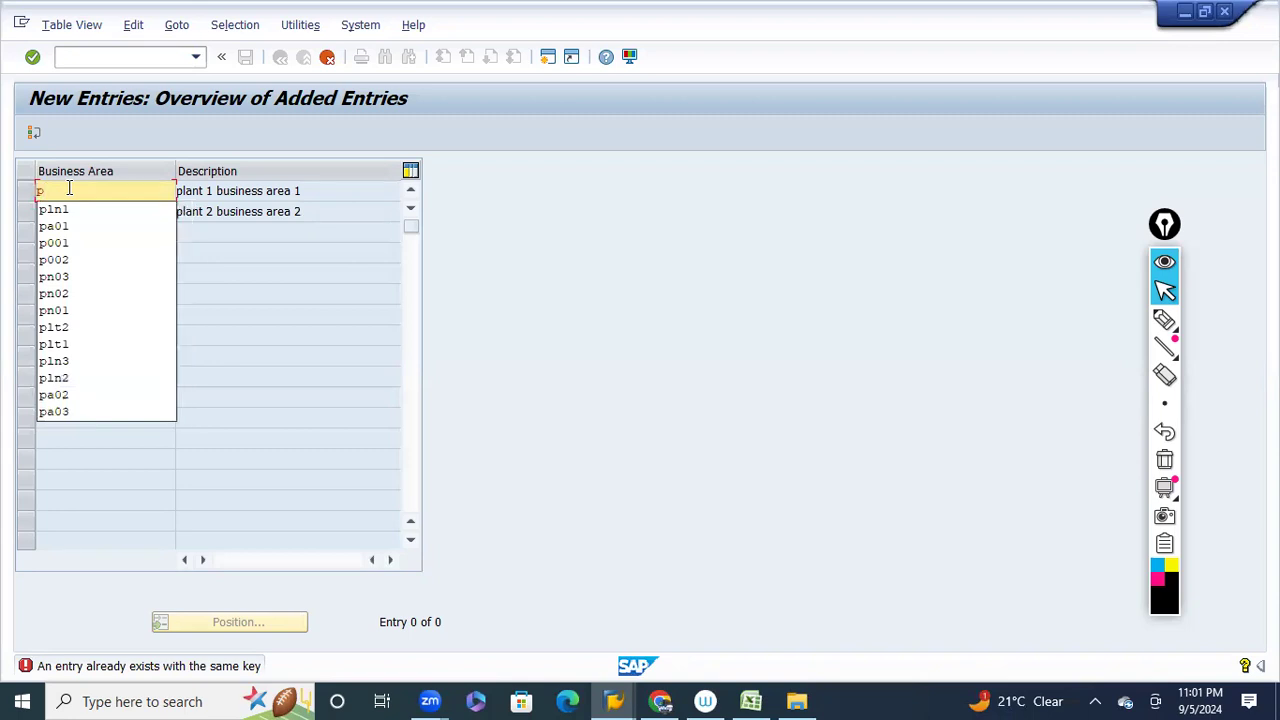
text(p01)
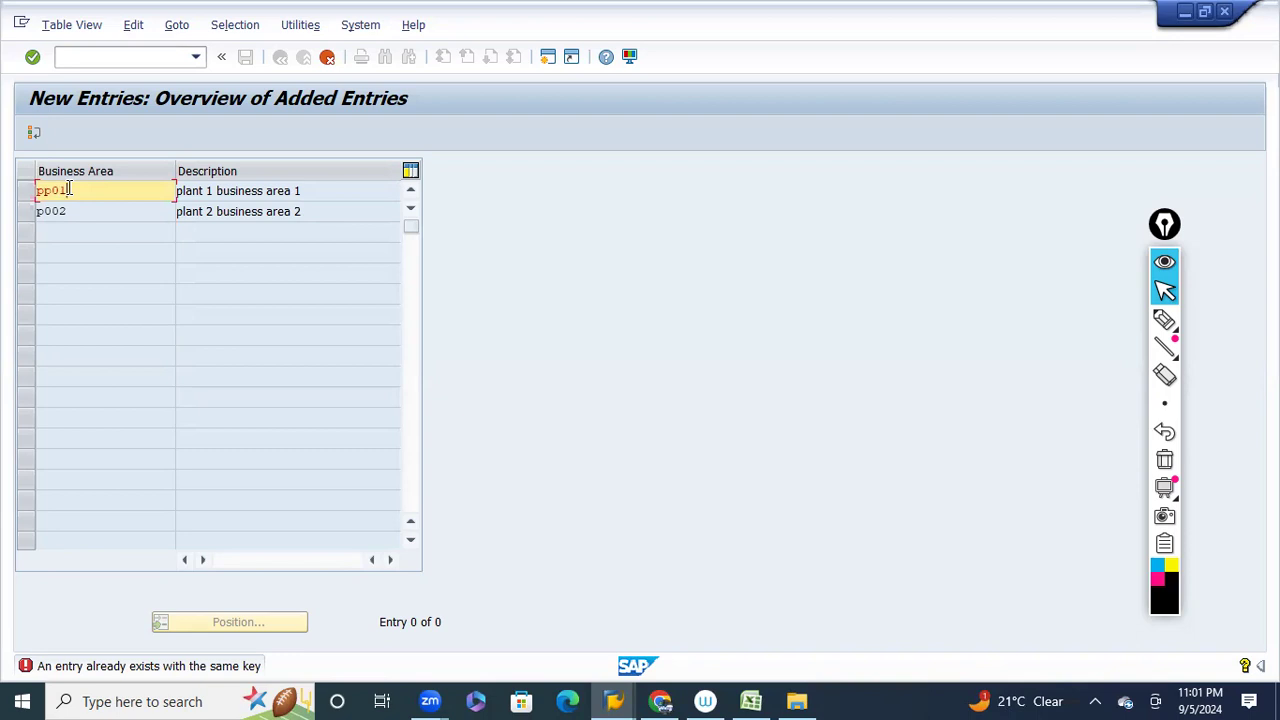
click(32, 56)
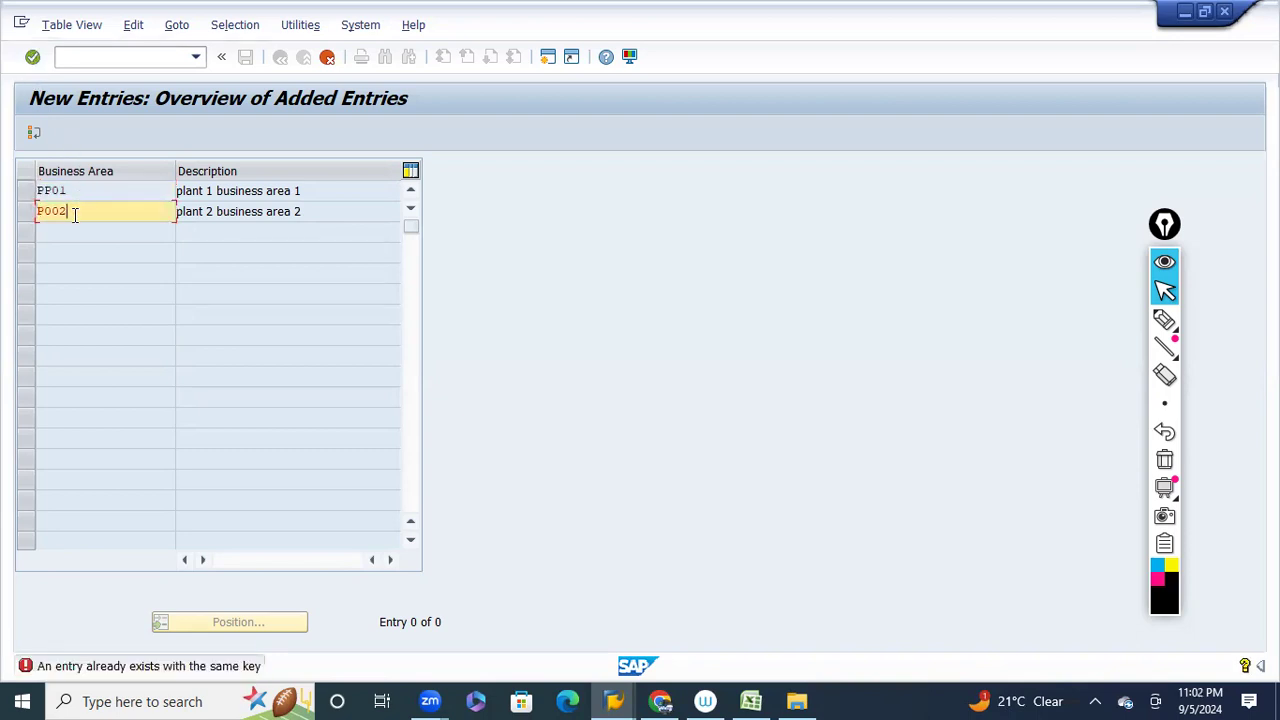
Replace the plant 2 business area code with Pp02 and validate the entries.
key(BackSpace)
key(BackSpace)
key(BackSpace)
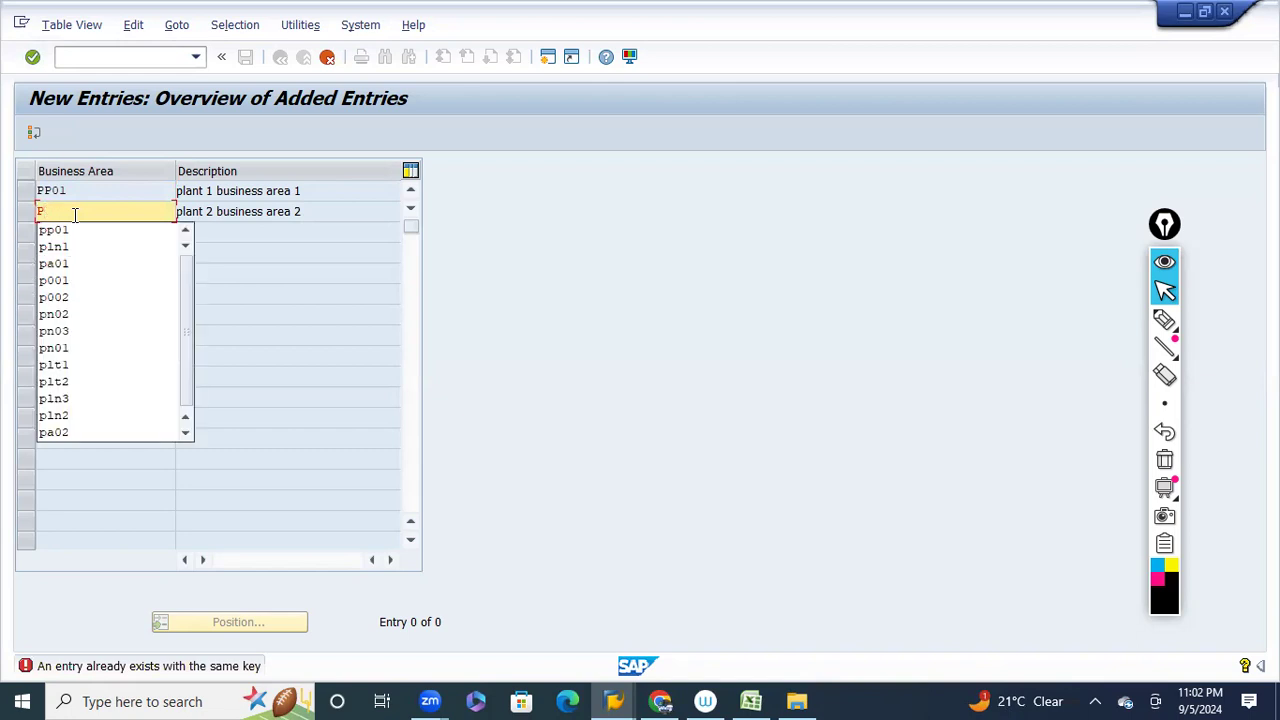
text(p02)
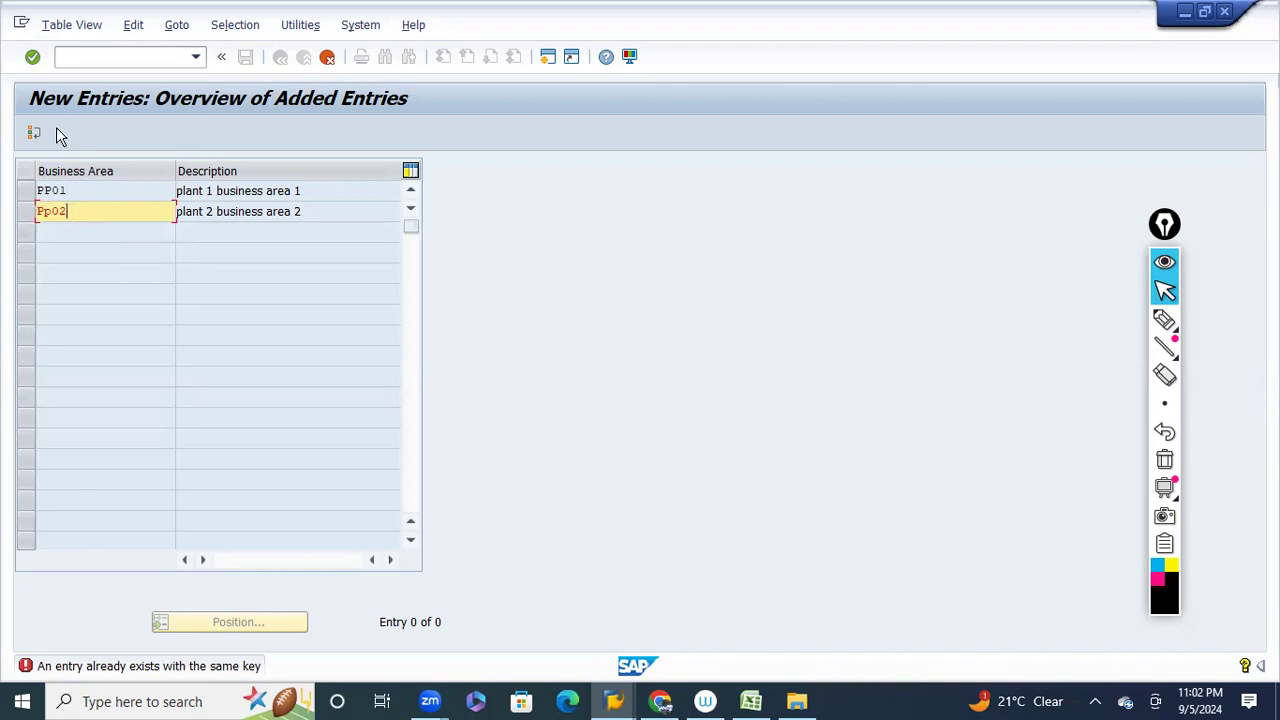
click(32, 57)
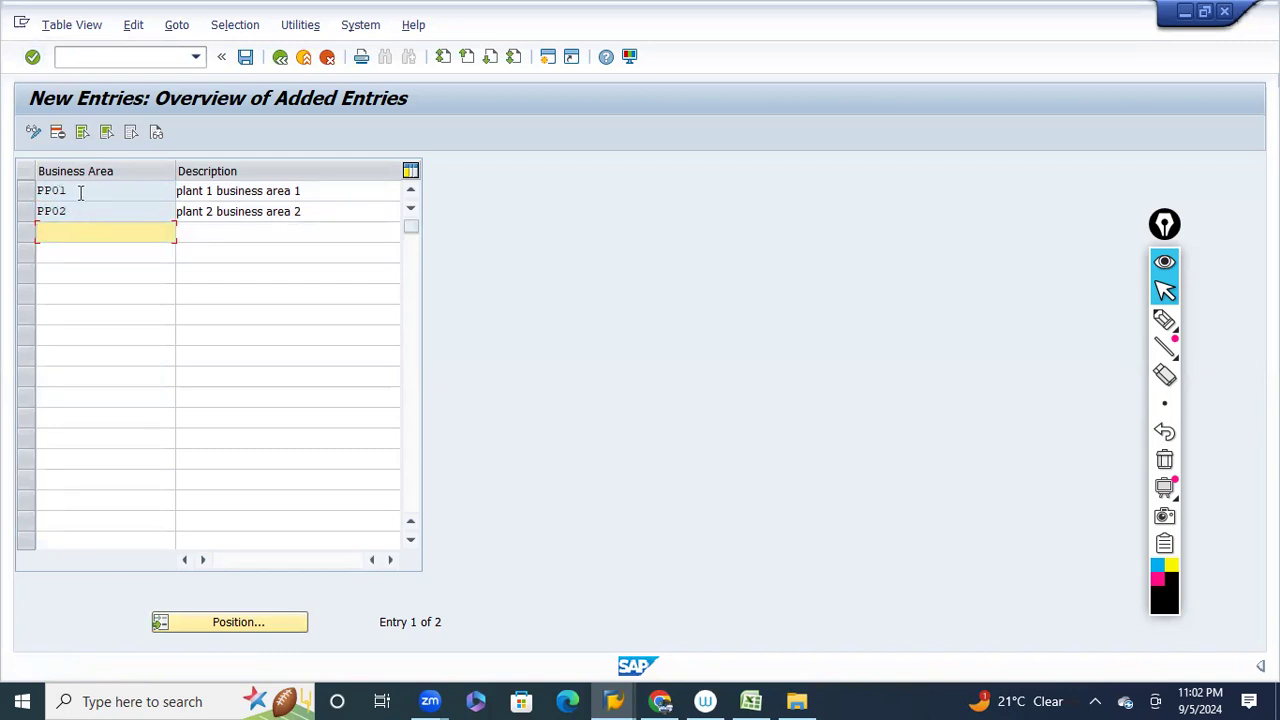
click(32, 57)
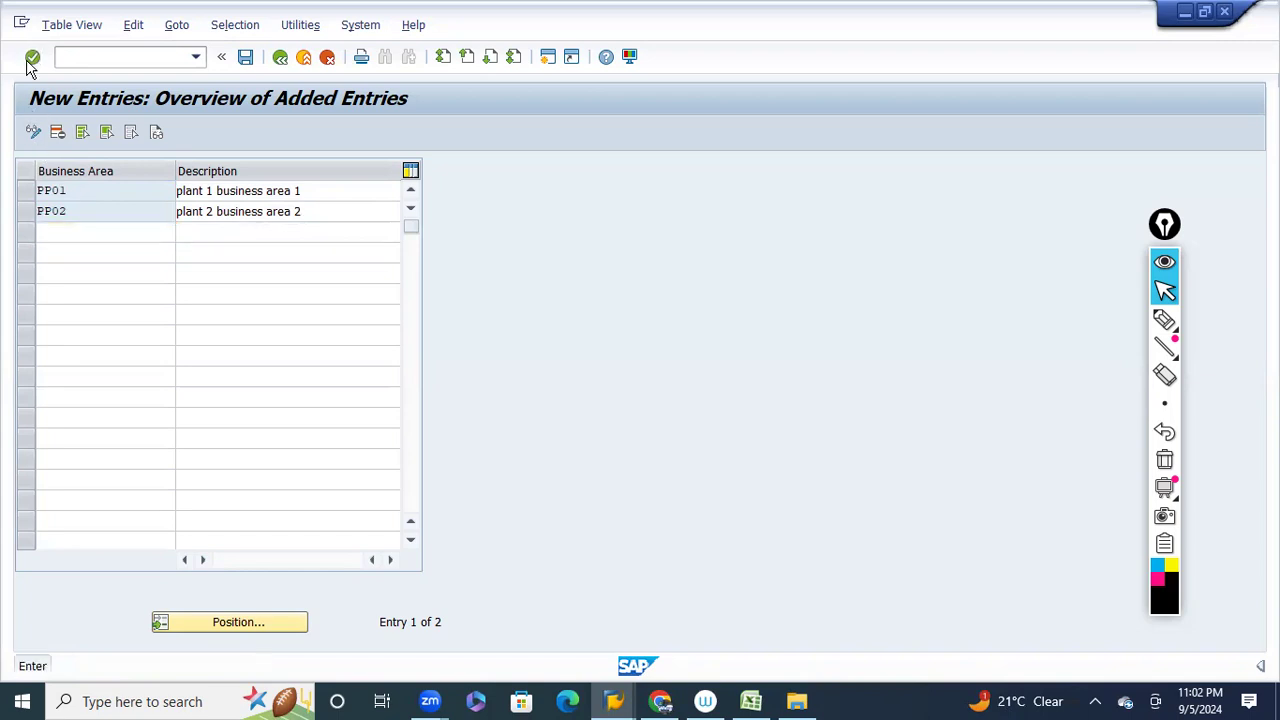
Save the new business areas under the proposed customizing request and return to the implementation guide.
click(244, 57)
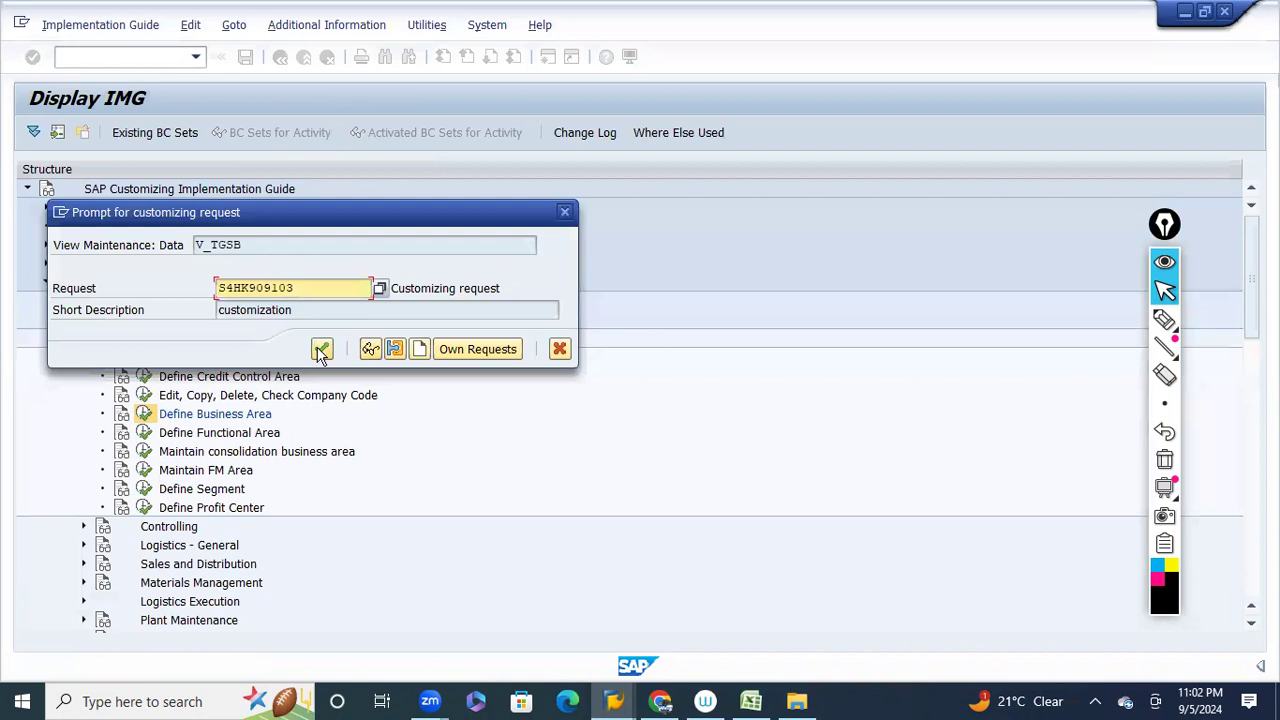
click(321, 349)
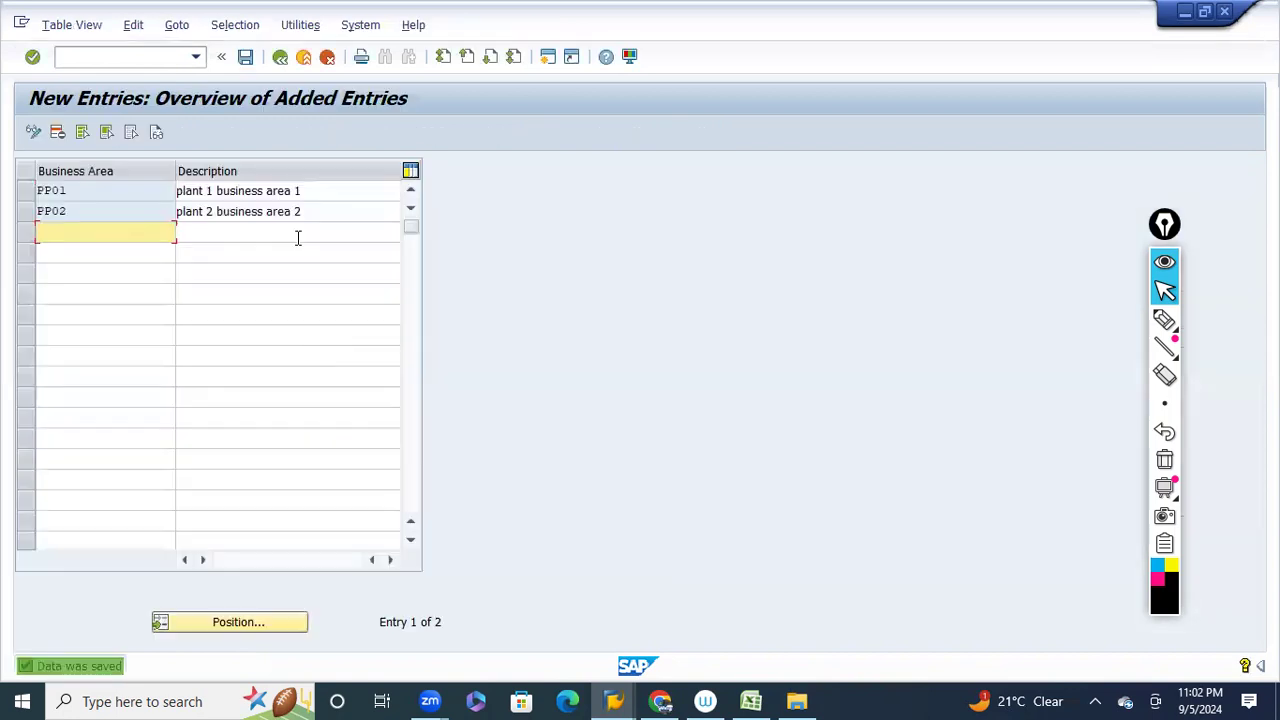
click(279, 58)
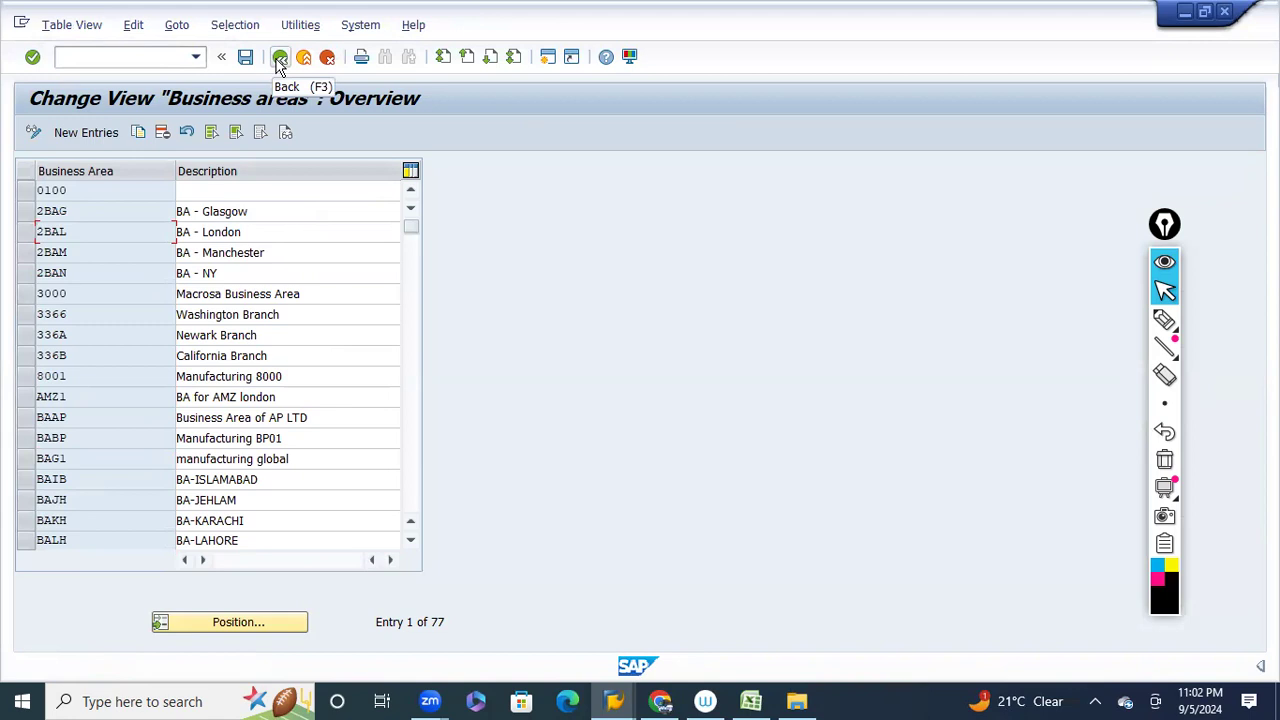
click(279, 58)
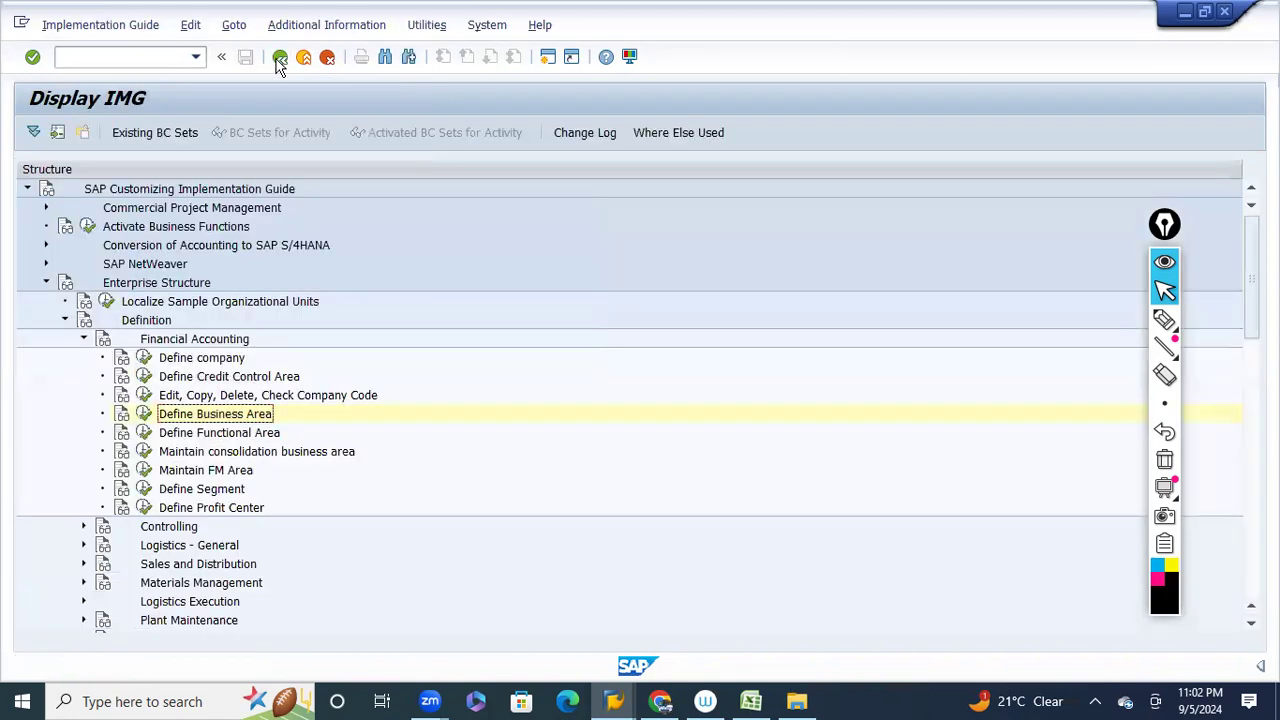
Open the Define Segment activity and add new segment entries dell001, dell002 and dell003.
click(143, 493)
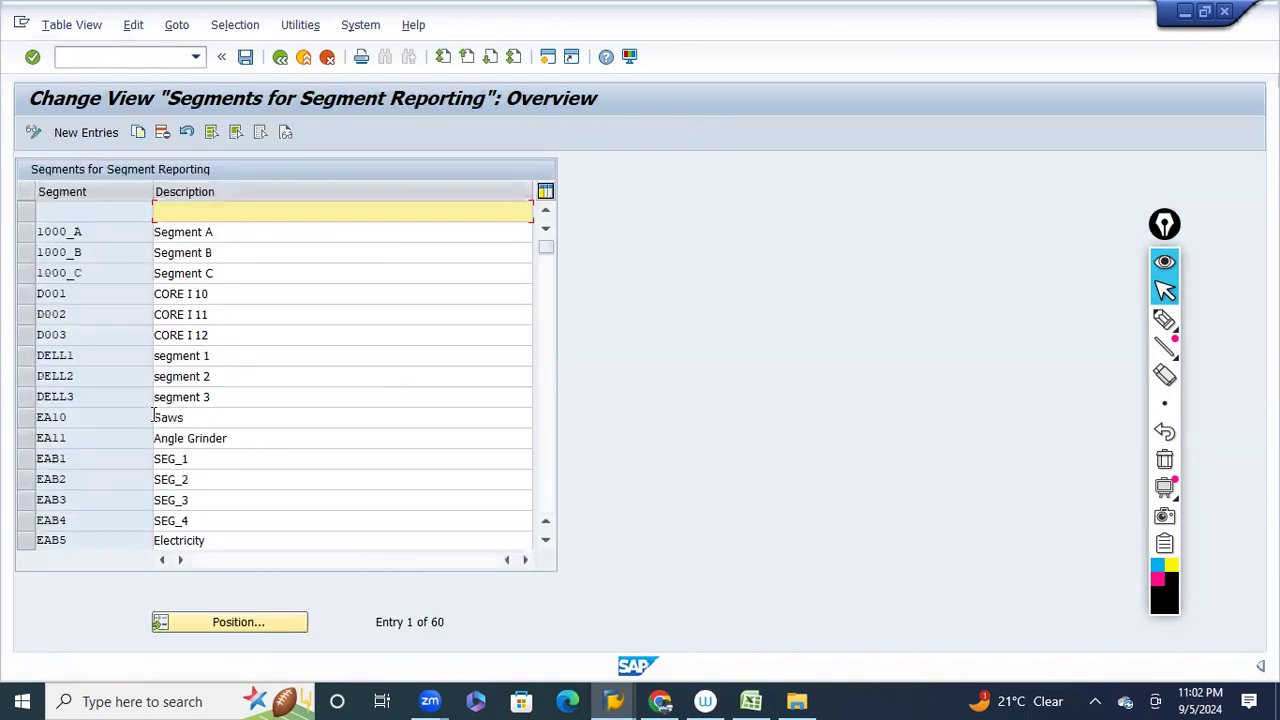
click(80, 132)
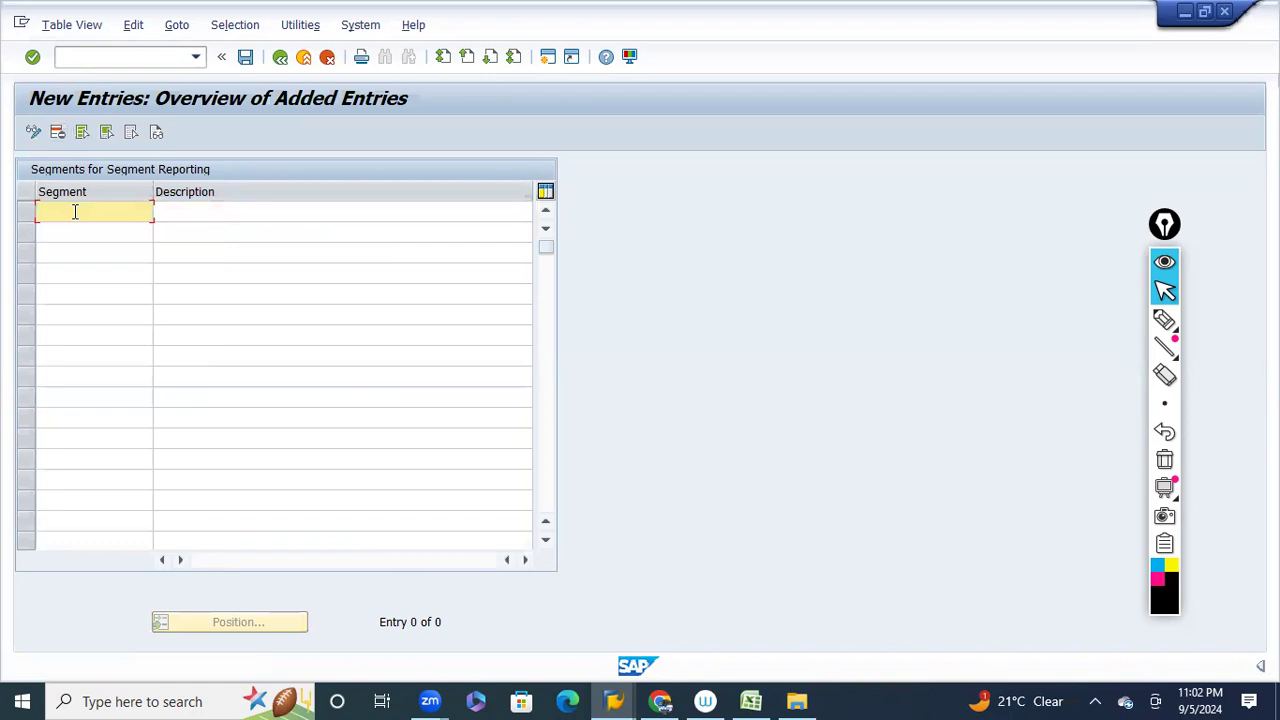
text(de)
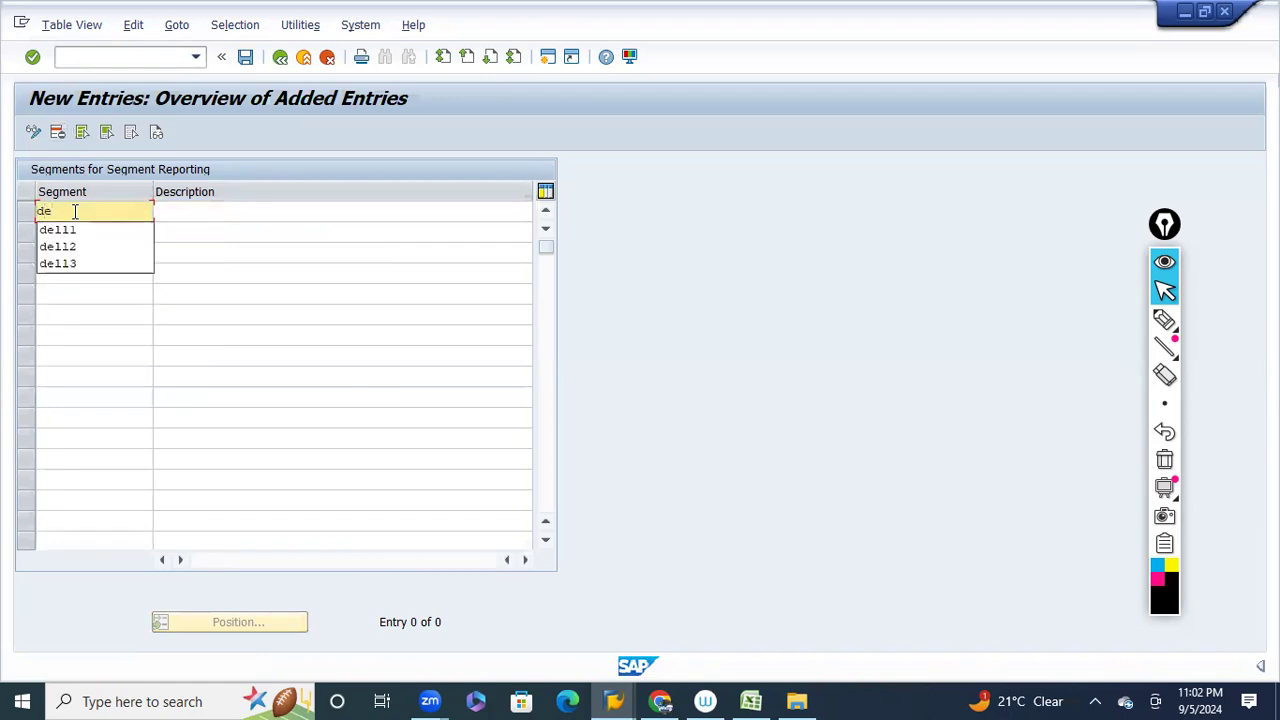
text(ll0)
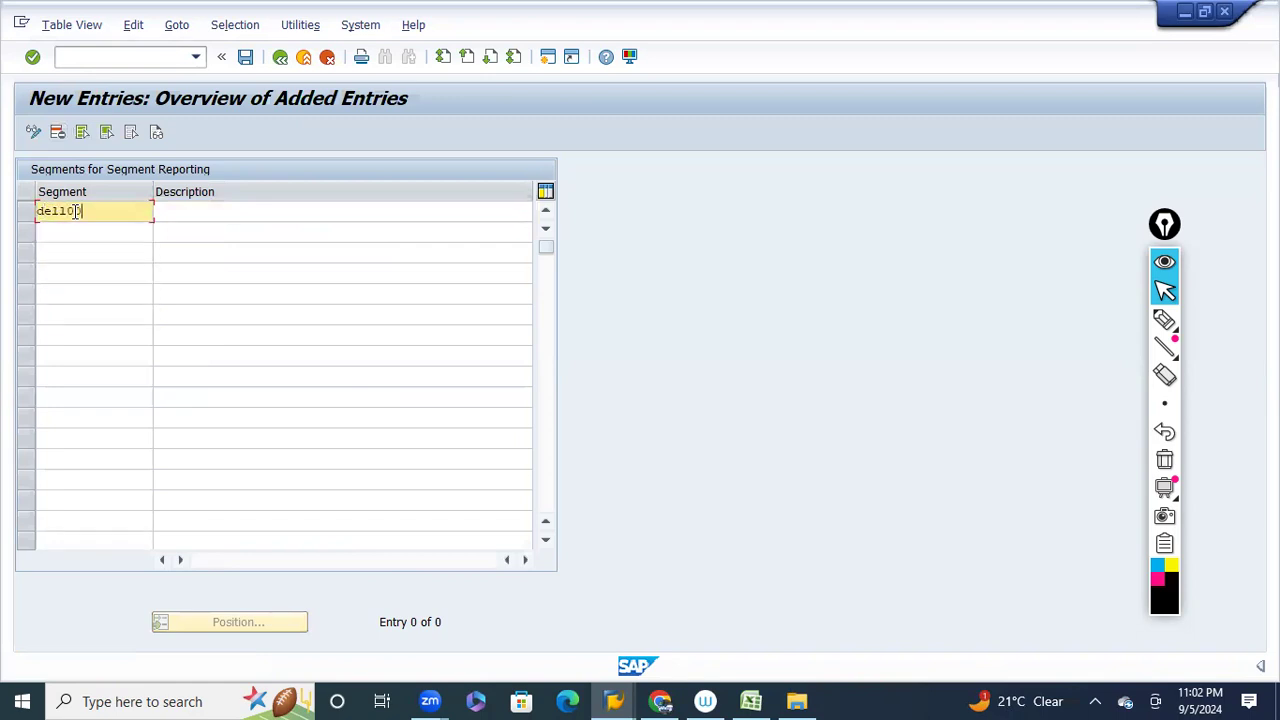
text(01)
click(60, 226)
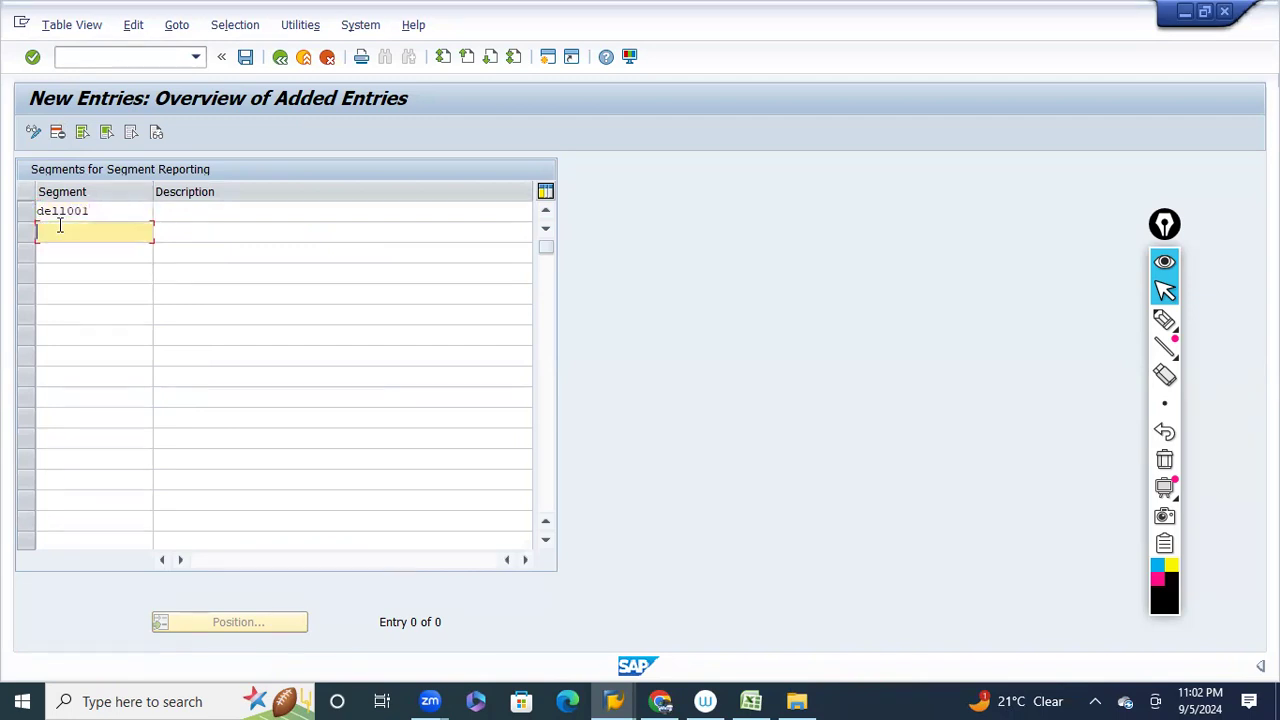
text(dell002)
click(46, 249)
text(dell)
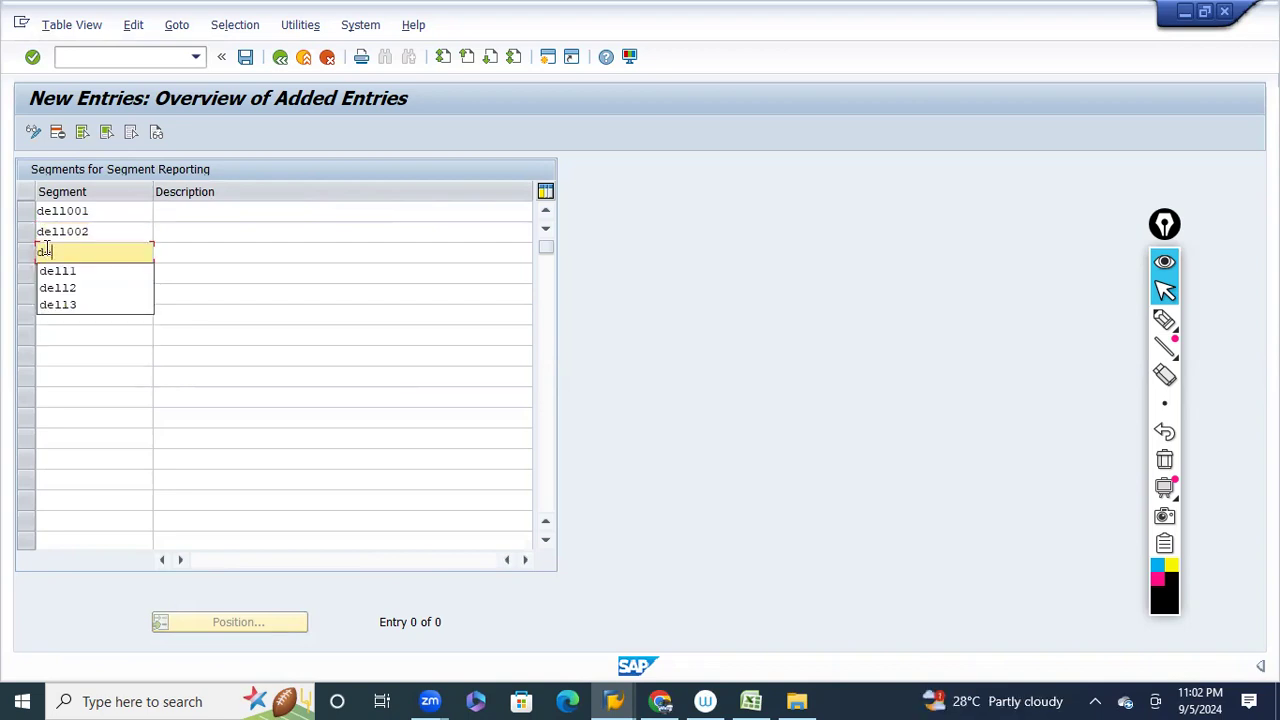
text(003)
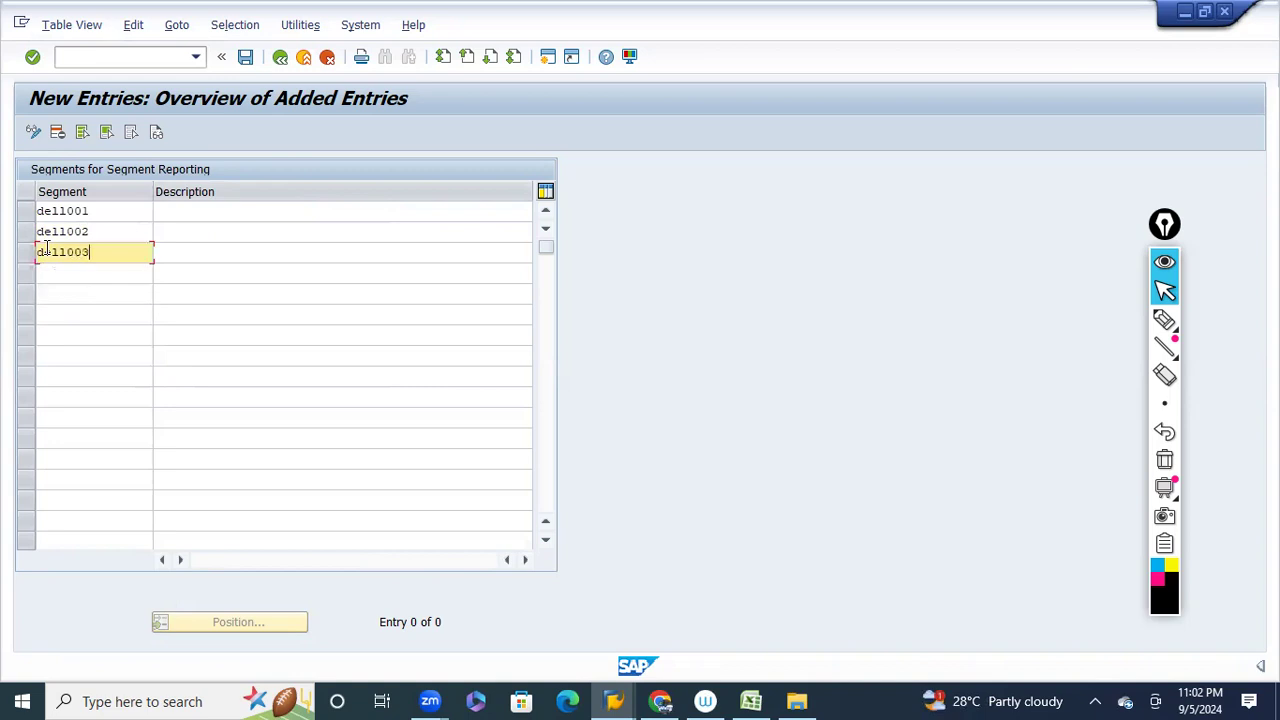
Enter "segment 1" as the description of segment dell001.
click(178, 213)
text(se)
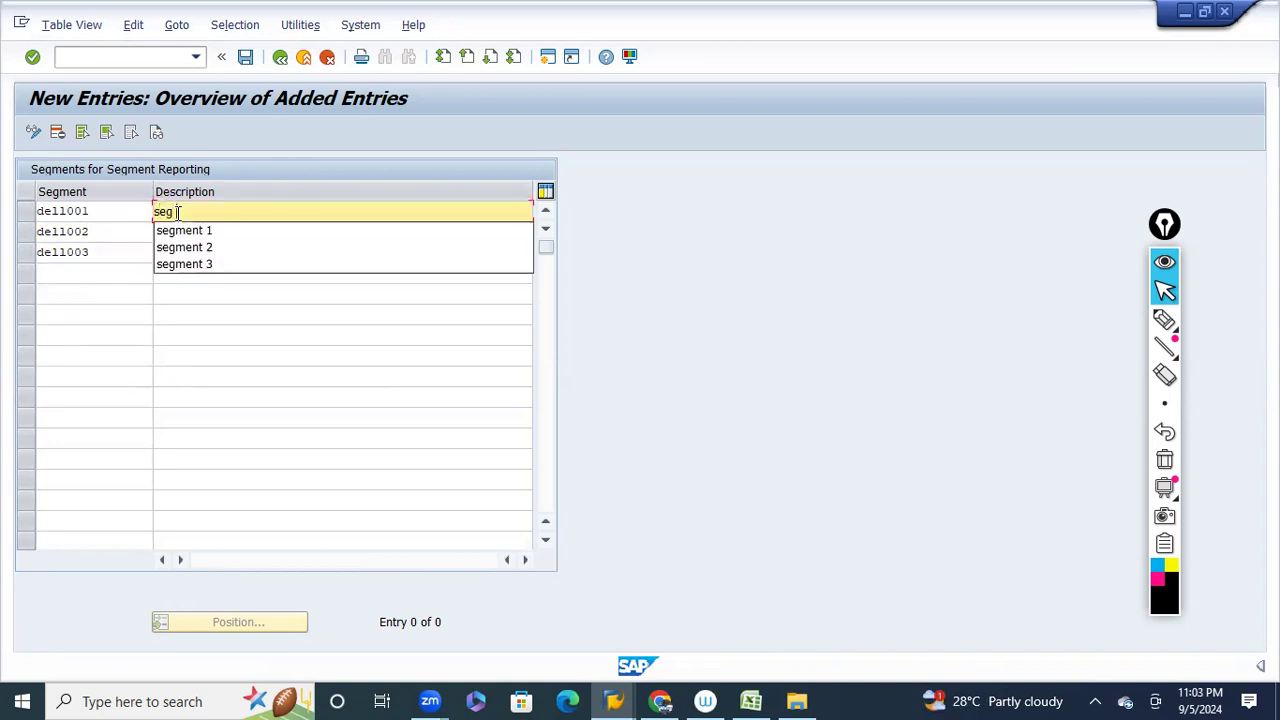
text(g)
key(Down)
key(Return)
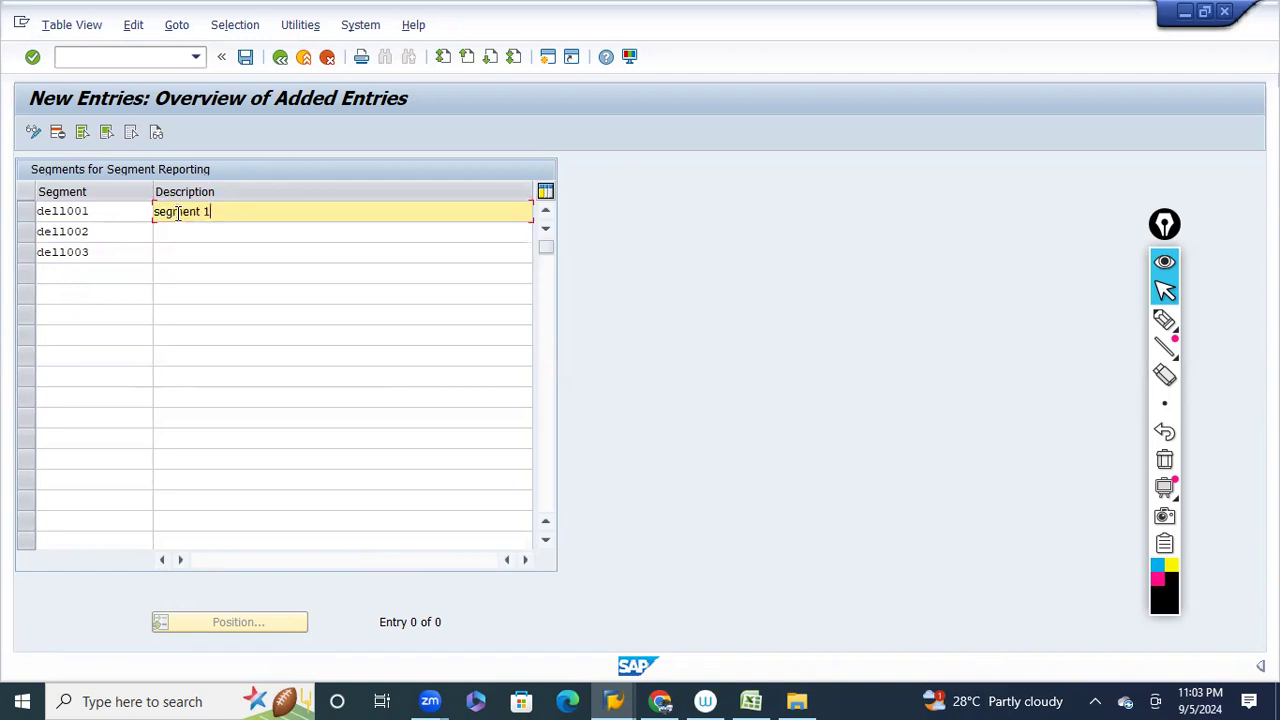
Enter the descriptions "segment 2" for dell002 and "segment 3" for dell003.
click(190, 238)
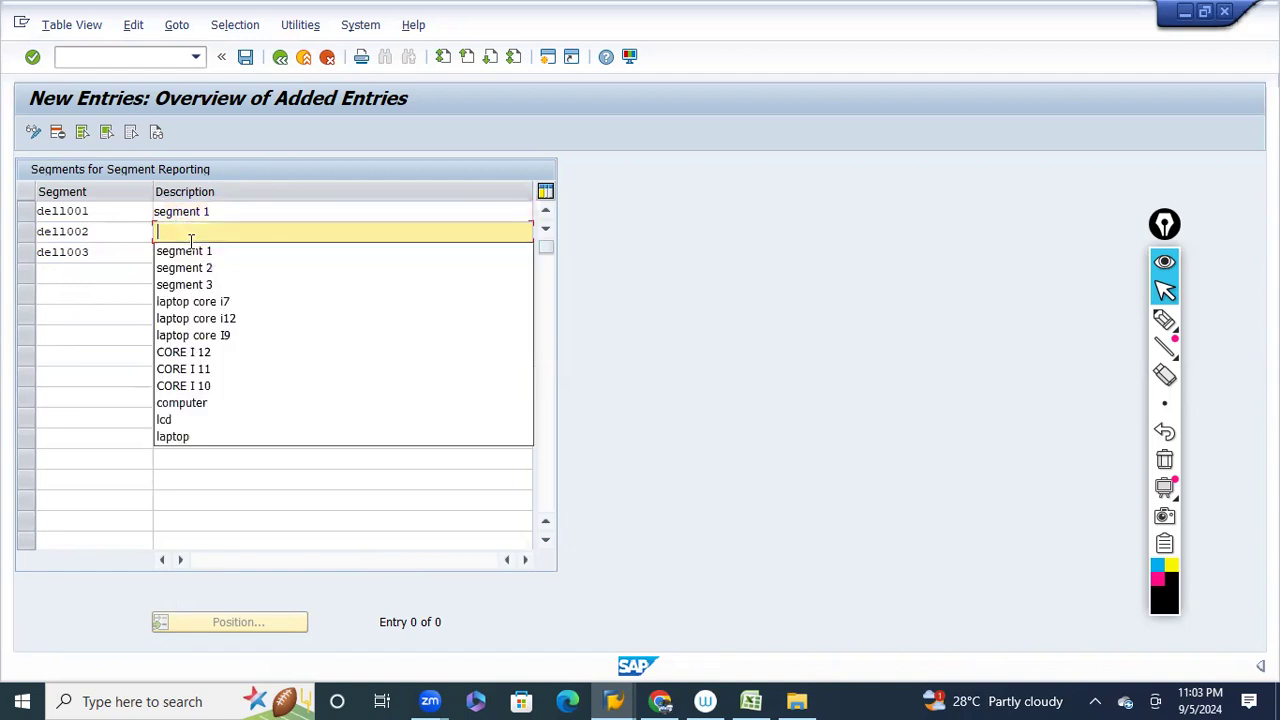
key(Down)
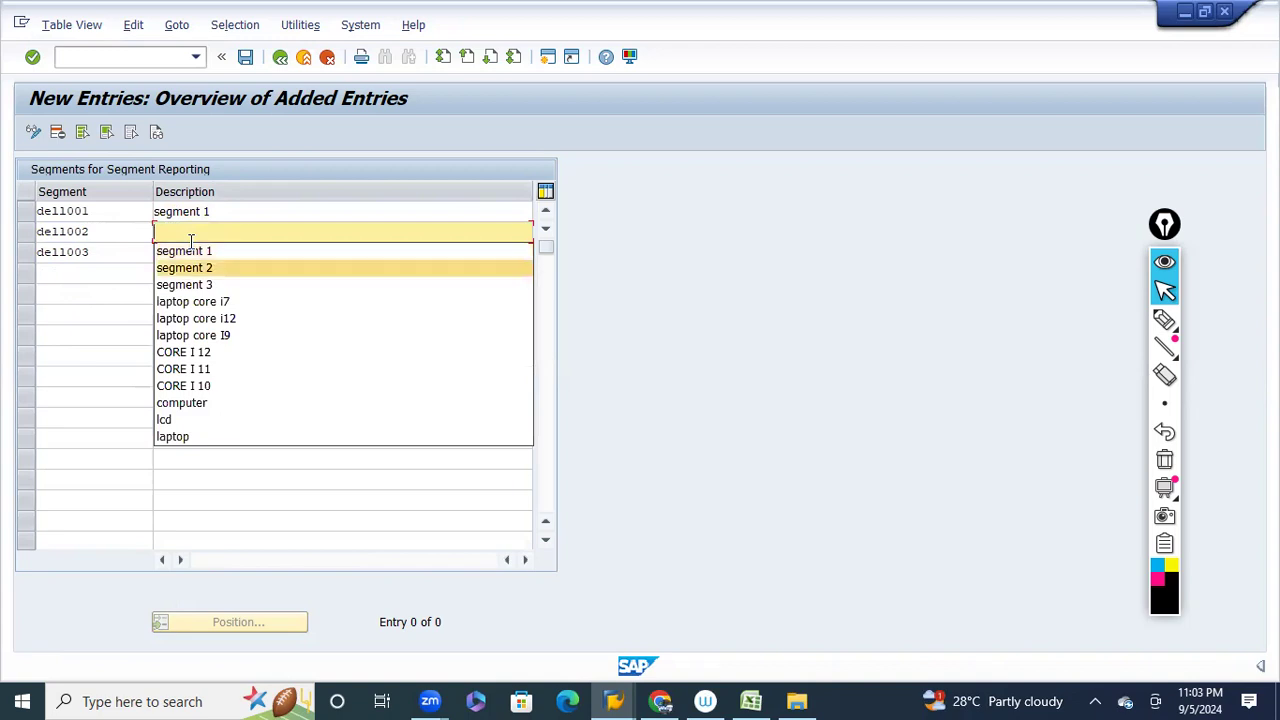
key(Return)
click(189, 250)
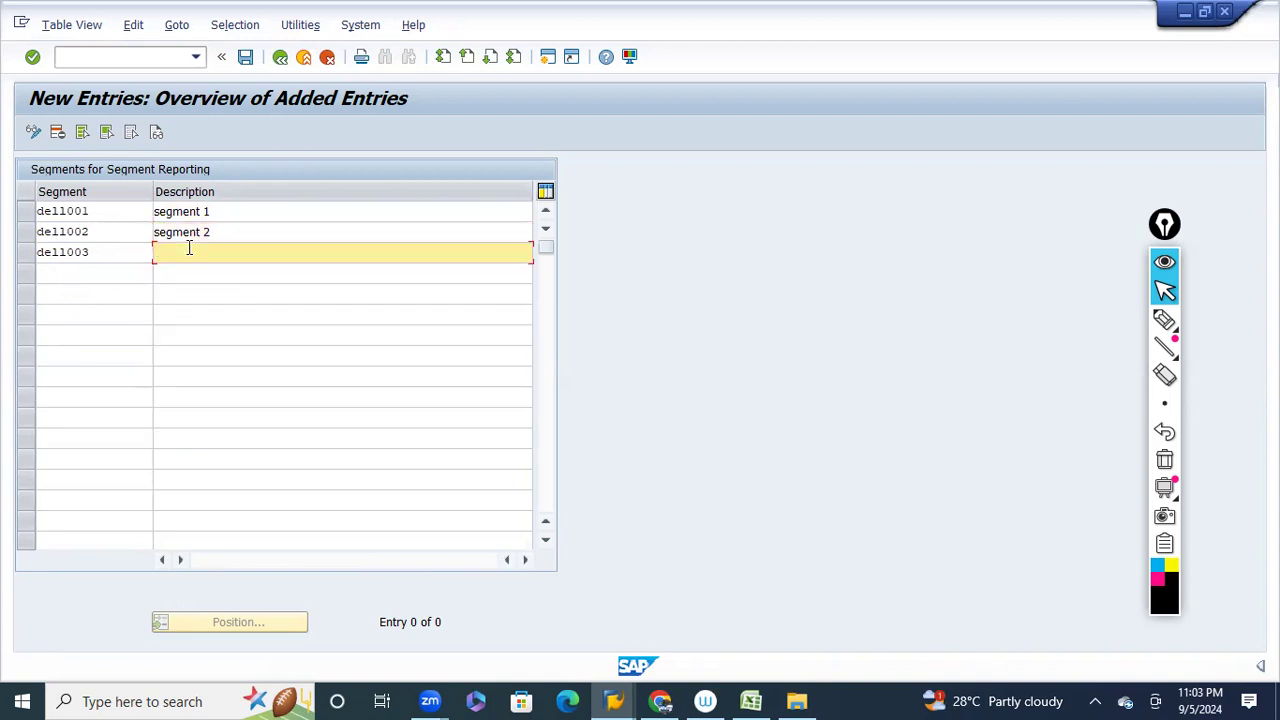
text(segment 3)
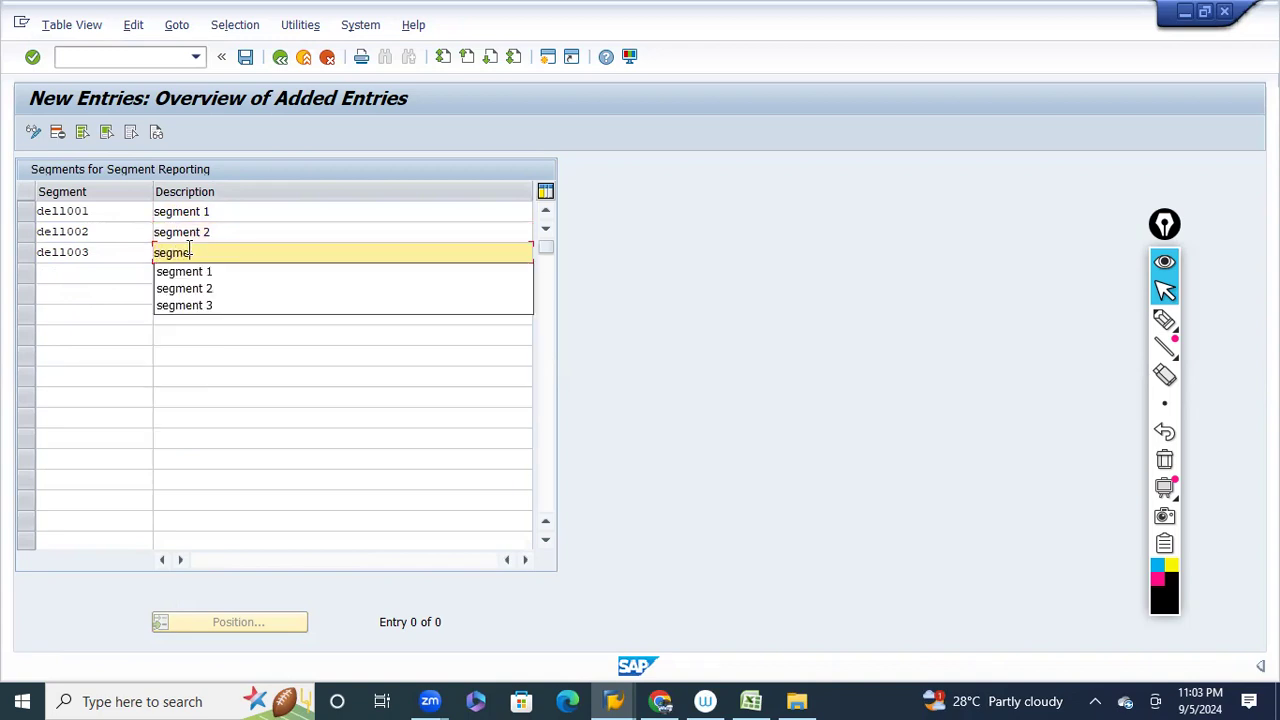
Append the person's name to the descriptions of all three segments.
click(255, 213)
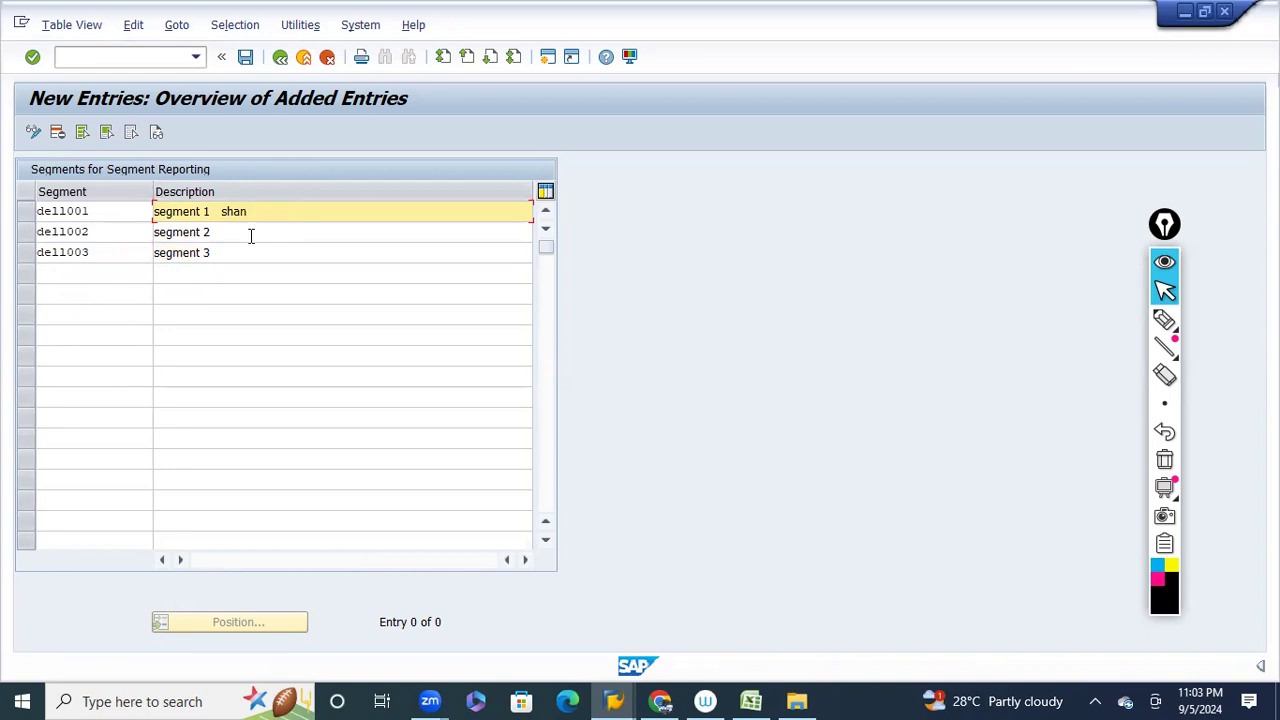
click(251, 233)
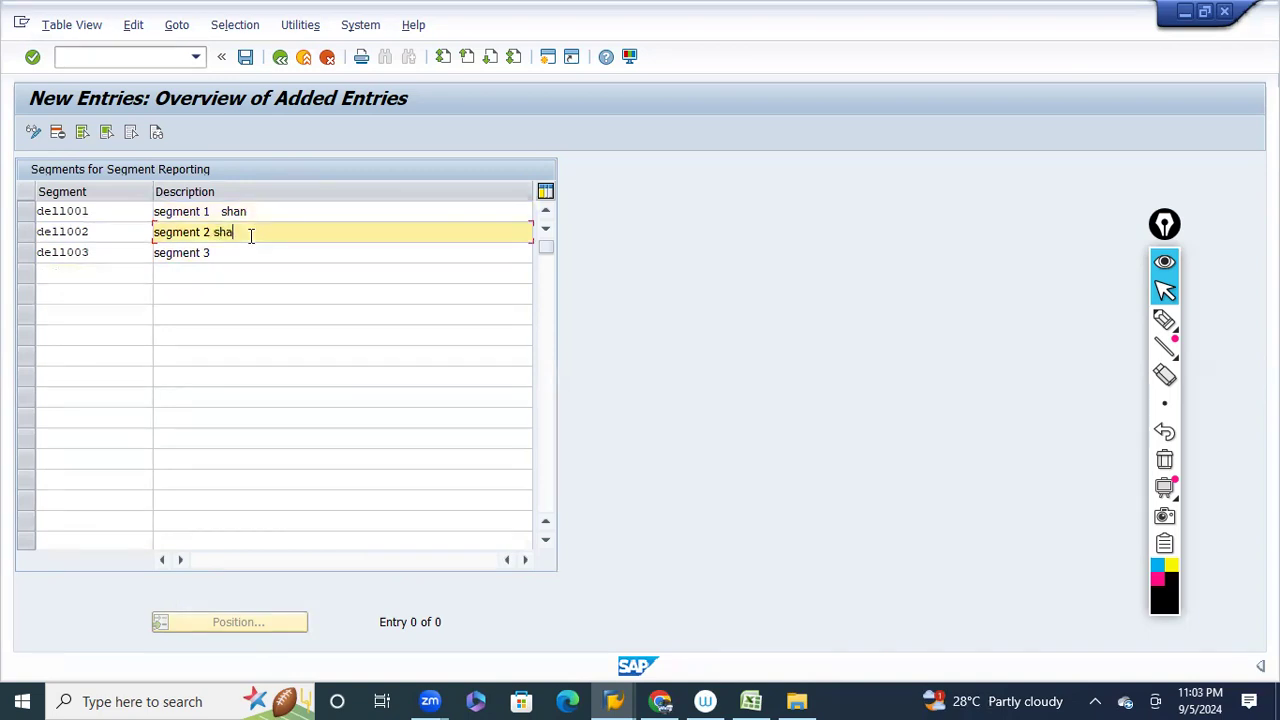
click(247, 254)
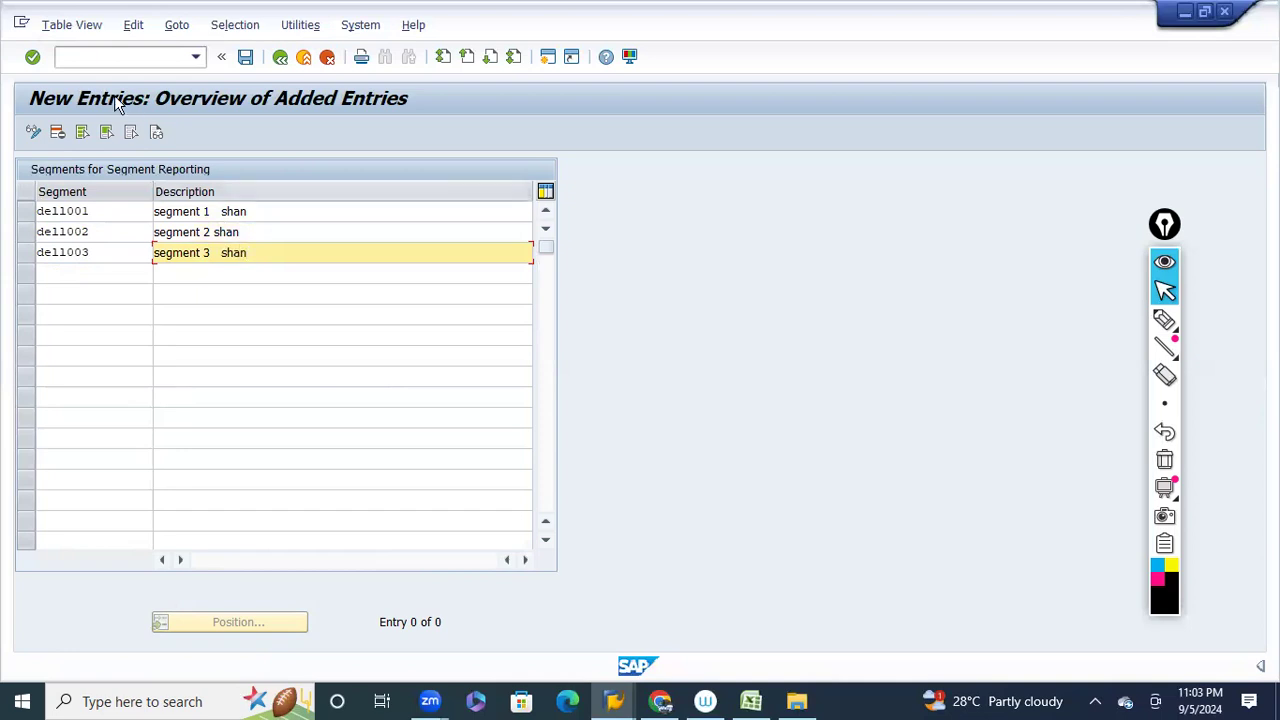
Validate the three segment entries and save them under the proposed customizing request.
click(32, 57)
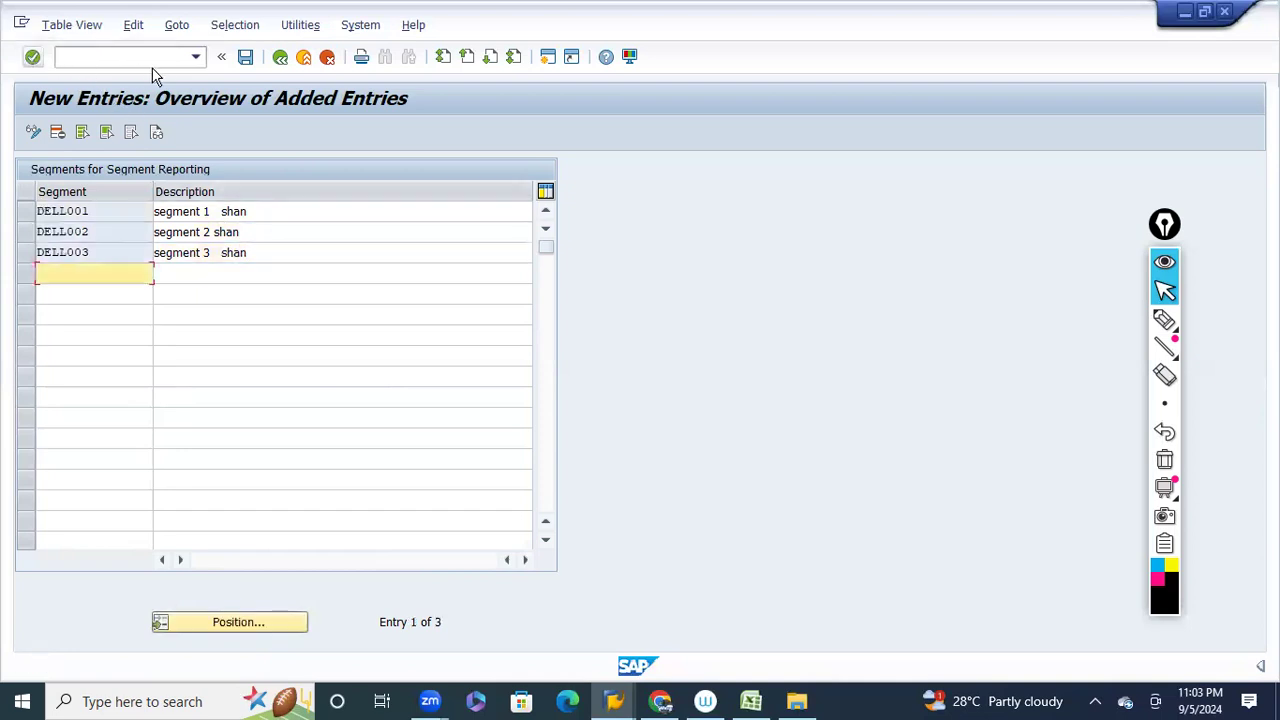
click(245, 57)
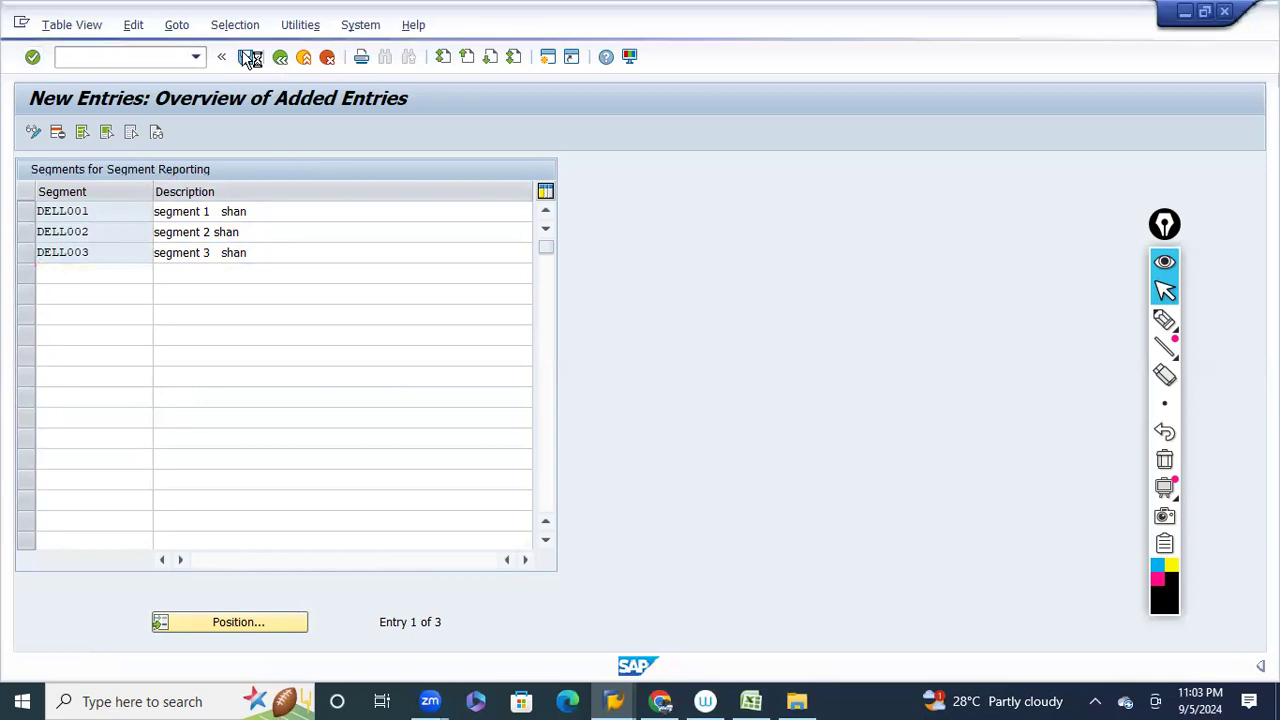
click(322, 349)
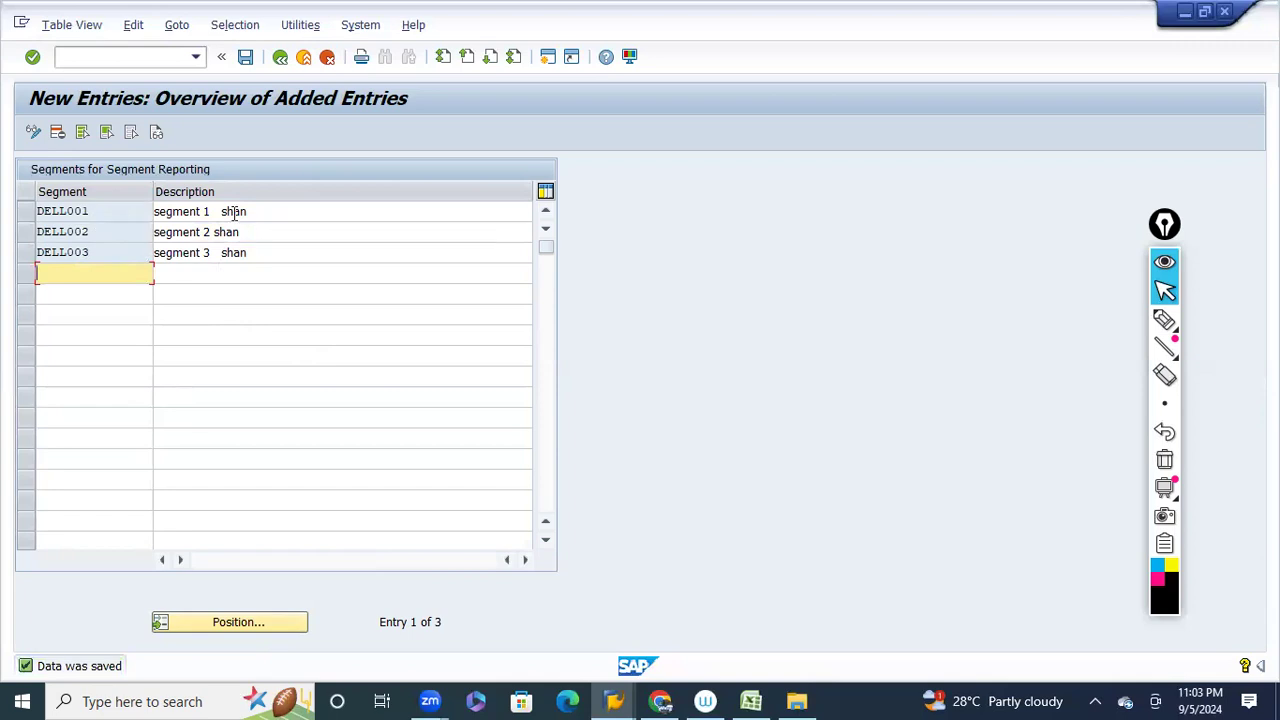
Handwrite the notes SAP CO, Profit center and Master Data beside the segment table, with underlines, an arrow and two boxes.
click(1165, 322)
mouse_move(634, 327)
mouse_down()
mouse_move(666, 298)
mouse_move(726, 284)
mouse_move(702, 298)
mouse_move(808, 250)
mouse_move(818, 230)
mouse_up()
drag(634, 354, 806, 262)
mouse_move(695, 174)
mouse_down()
mouse_move(677, 200)
mouse_move(770, 152)
mouse_up()
drag(690, 224, 798, 174)
mouse_move(698, 322)
mouse_down()
mouse_move(702, 345)
mouse_move(766, 334)
mouse_move(837, 291)
mouse_move(915, 280)
mouse_move(968, 238)
mouse_up()
drag(821, 335, 900, 324)
mouse_move(933, 376)
mouse_down()
mouse_move(926, 325)
mouse_move(986, 368)
mouse_move(935, 388)
mouse_up()
mouse_move(710, 440)
mouse_down()
mouse_move(713, 478)
mouse_move(808, 409)
mouse_move(795, 425)
mouse_move(868, 408)
mouse_up()
mouse_move(995, 345)
mouse_down()
mouse_move(1005, 352)
mouse_move(1063, 290)
mouse_up()
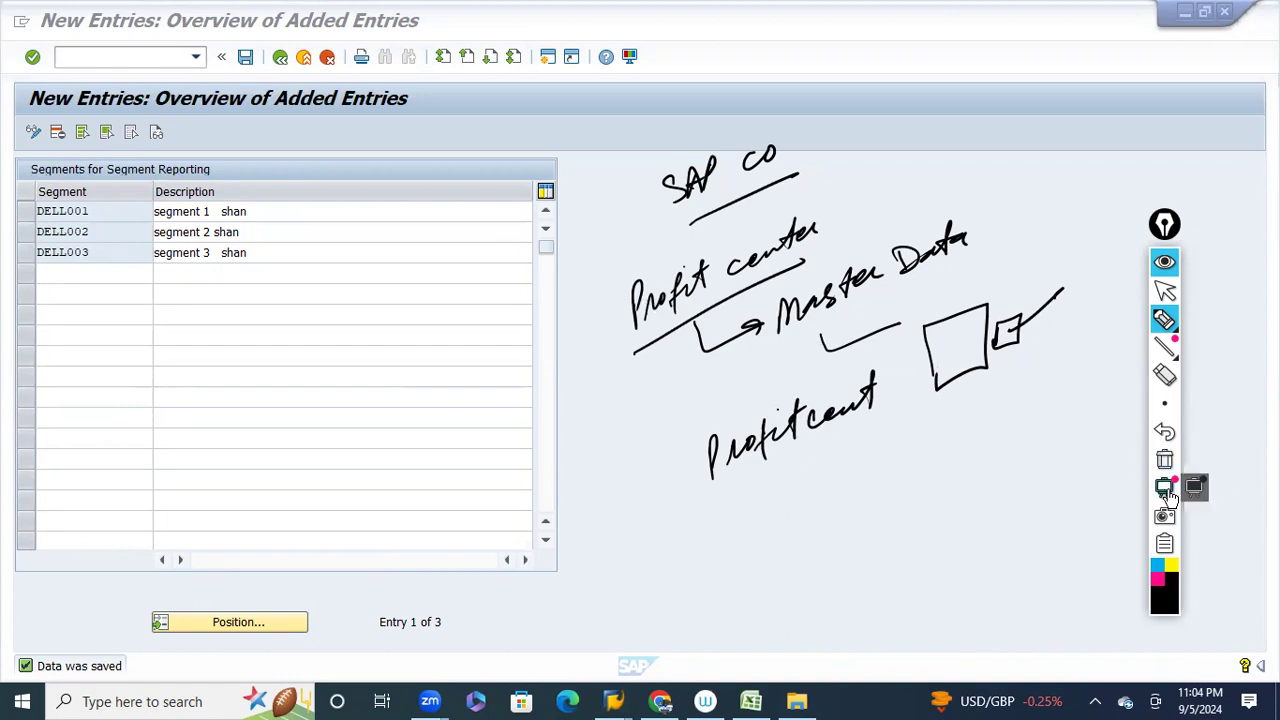
Erase the handwritten "Profit cent" note, write "Segment" in its place and mark the small box.
click(1168, 380)
mouse_move(871, 429)
mouse_down()
mouse_move(849, 409)
mouse_move(726, 454)
mouse_up()
click(1163, 320)
mouse_move(768, 408)
mouse_down()
mouse_move(774, 426)
mouse_move(806, 426)
mouse_move(949, 394)
mouse_up()
mouse_move(999, 324)
mouse_down()
mouse_move(996, 334)
mouse_move(1016, 322)
mouse_up()
Circle the segment codes, write Dell 001 in the Segment box, and link SAP CO to Profit center and its box with arrows.
mouse_move(86, 210)
mouse_down()
mouse_move(23, 251)
mouse_move(108, 218)
mouse_move(90, 194)
mouse_up()
drag(908, 376, 960, 362)
mouse_move(810, 212)
mouse_down()
mouse_move(1071, 234)
mouse_move(1048, 295)
mouse_up()
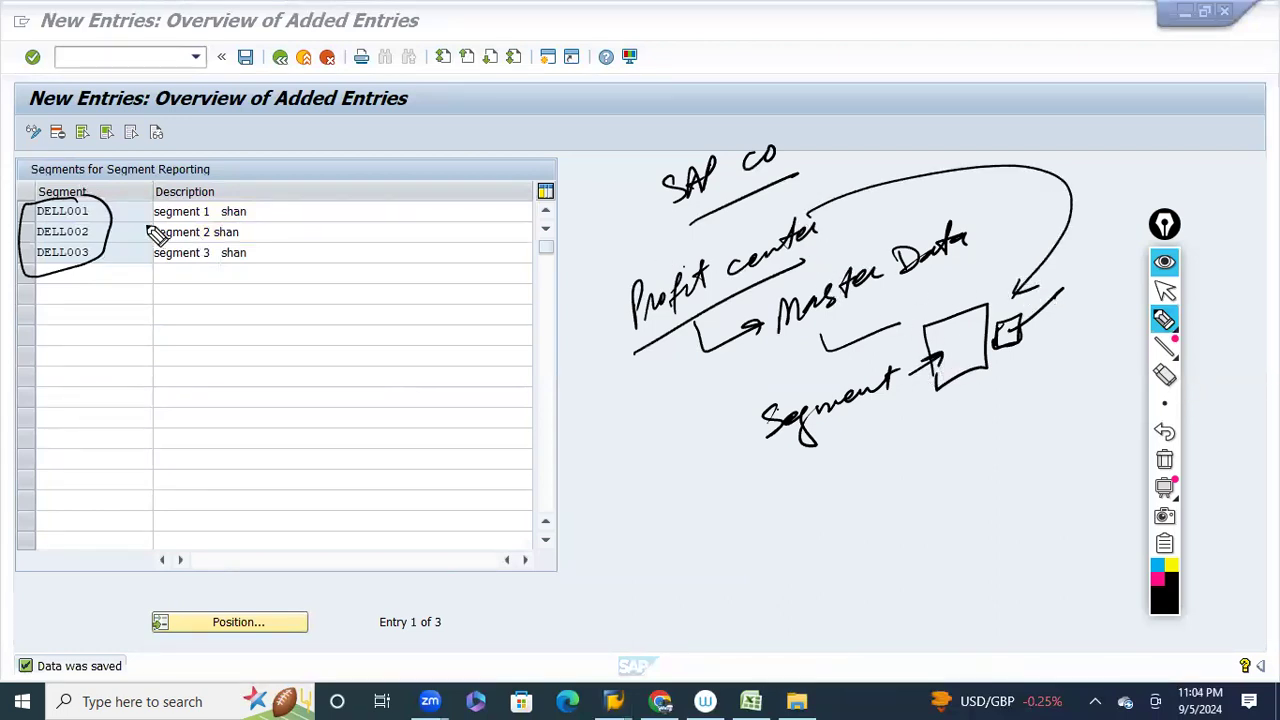
drag(96, 212, 158, 166)
mouse_move(934, 362)
mouse_down()
mouse_move(948, 337)
mouse_move(972, 340)
mouse_move(956, 356)
mouse_move(993, 349)
mouse_move(972, 376)
mouse_up()
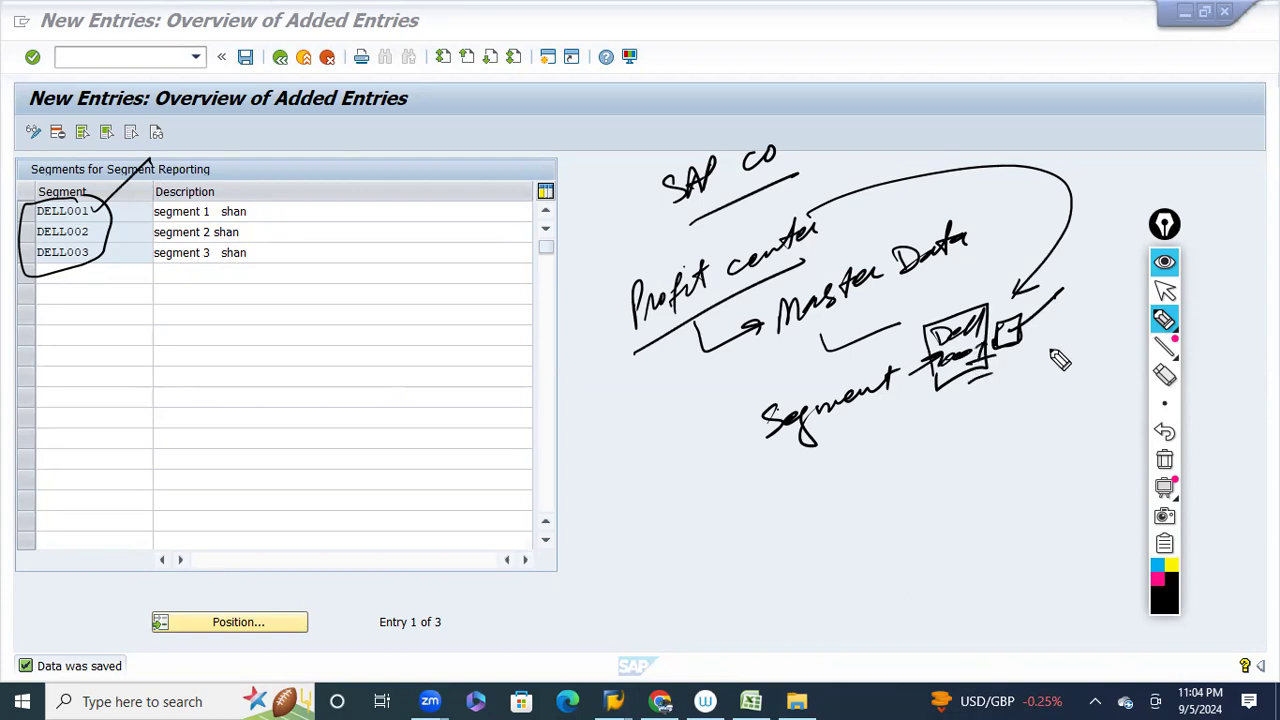
mouse_move(755, 114)
mouse_down()
mouse_move(650, 195)
mouse_move(706, 132)
mouse_up()
mouse_move(648, 214)
mouse_down()
mouse_move(582, 332)
mouse_move(620, 308)
mouse_up()
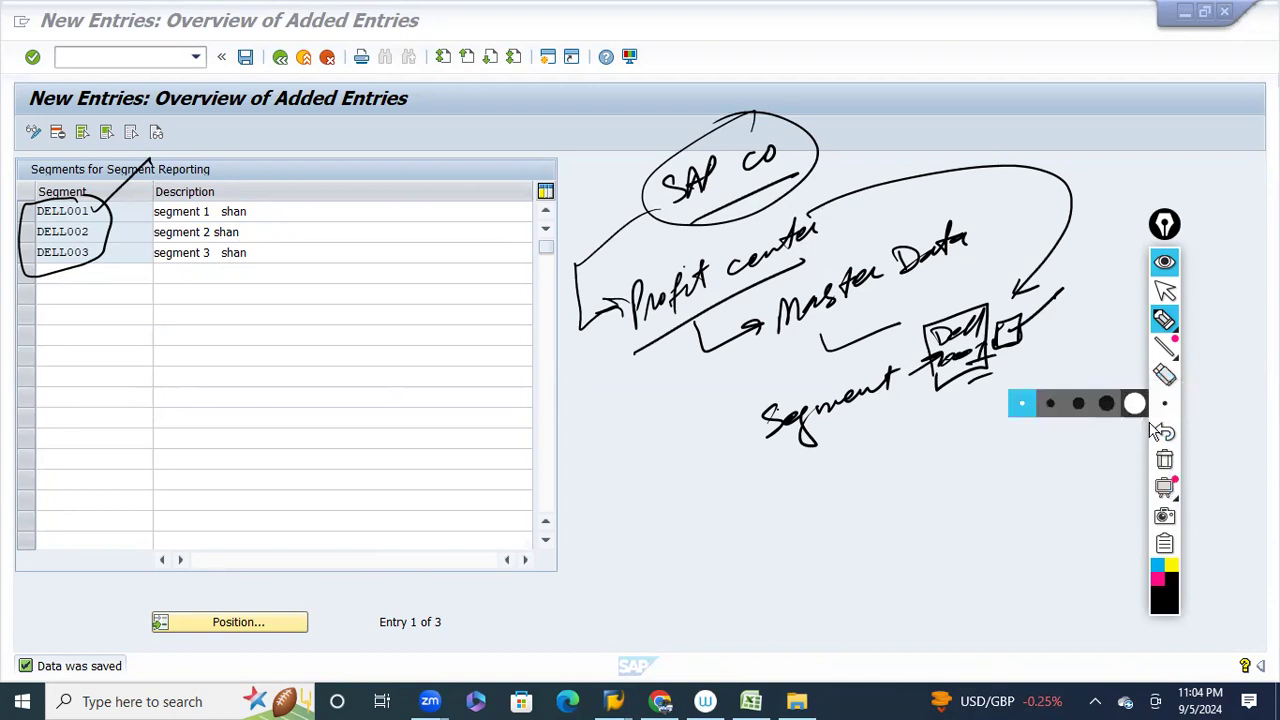
Clear all pen annotations, return to the normal pointer and save the segment entries again.
mouse_move(1158, 418)
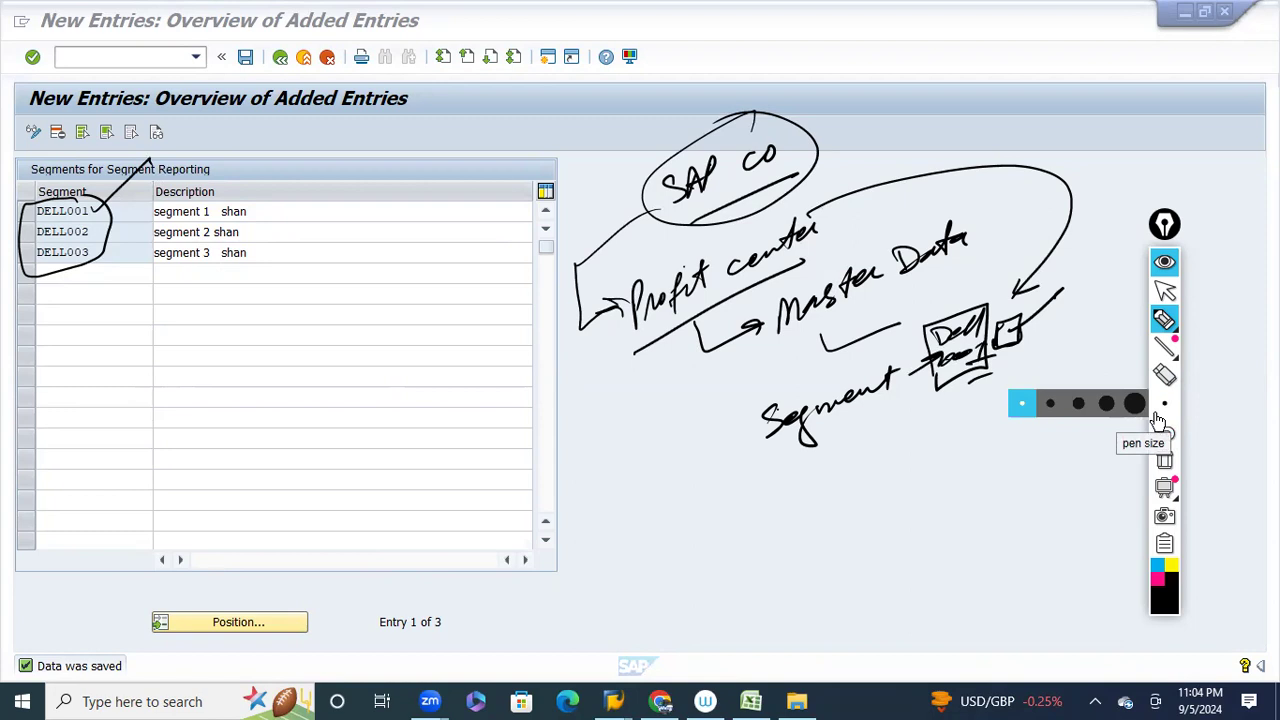
click(1166, 461)
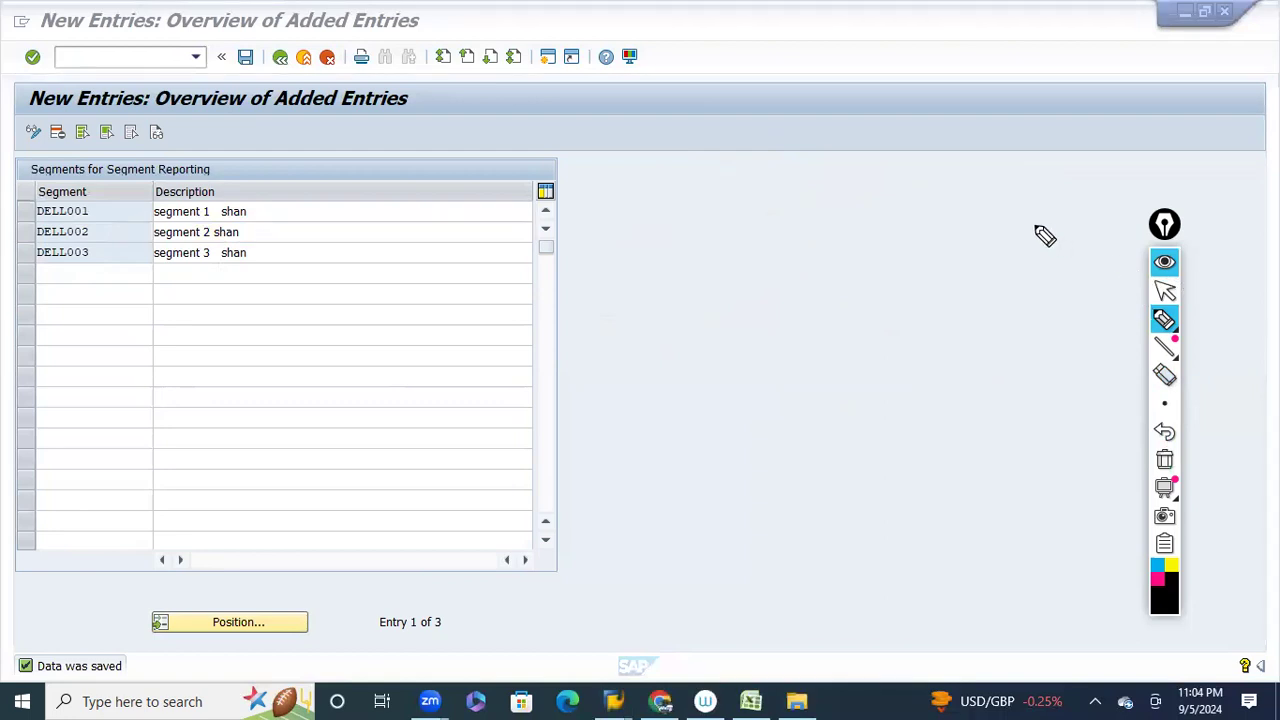
click(1165, 290)
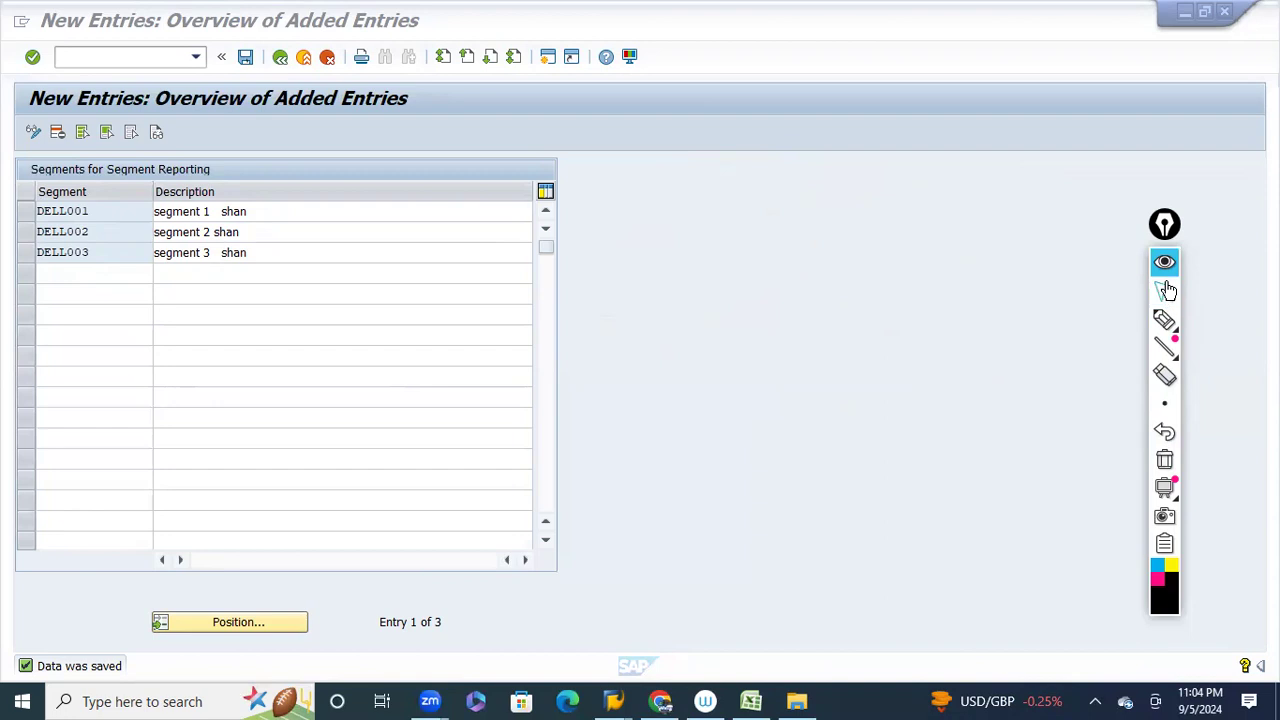
click(246, 56)
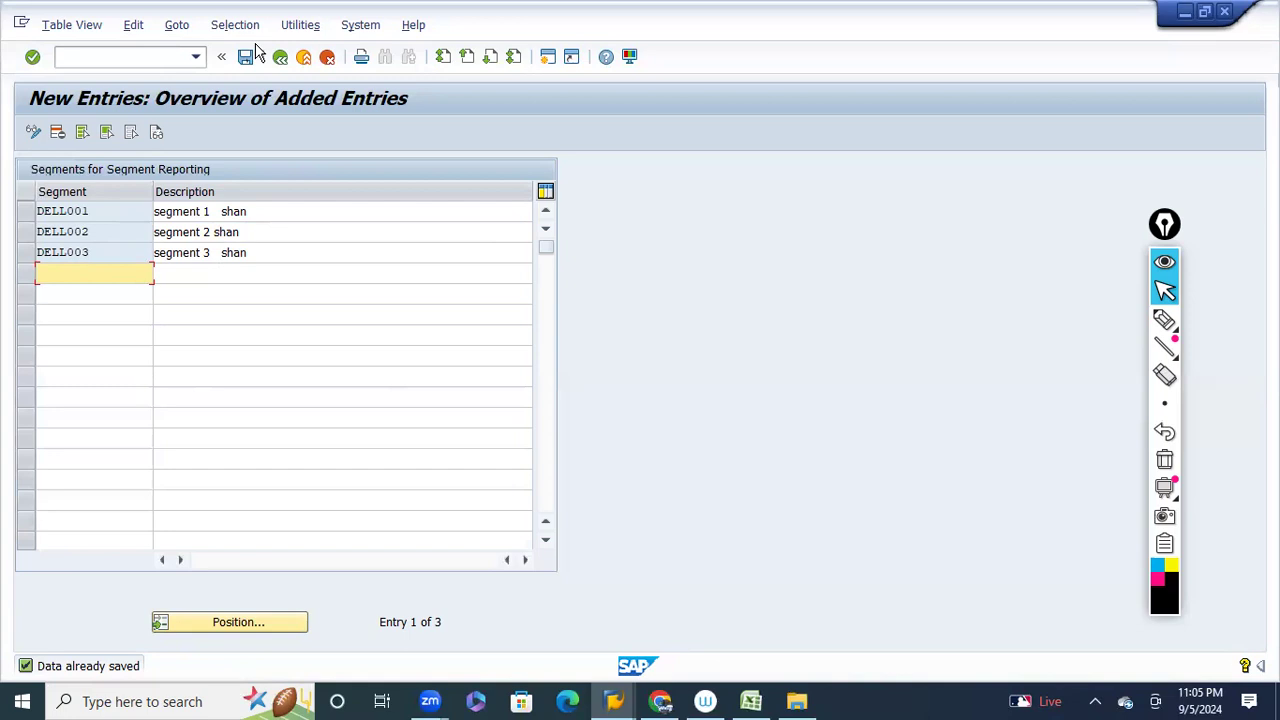
Handwrite "Customization Data" with an underline and bracket, and "Master Data" below it, beside the segment table.
click(1164, 319)
mouse_move(657, 255)
mouse_down()
mouse_move(684, 265)
mouse_move(791, 242)
mouse_move(804, 220)
mouse_move(812, 250)
mouse_move(878, 228)
mouse_move(955, 238)
mouse_move(1028, 212)
mouse_move(1030, 224)
mouse_up()
mouse_move(643, 310)
mouse_down()
mouse_move(872, 282)
mouse_move(992, 250)
mouse_up()
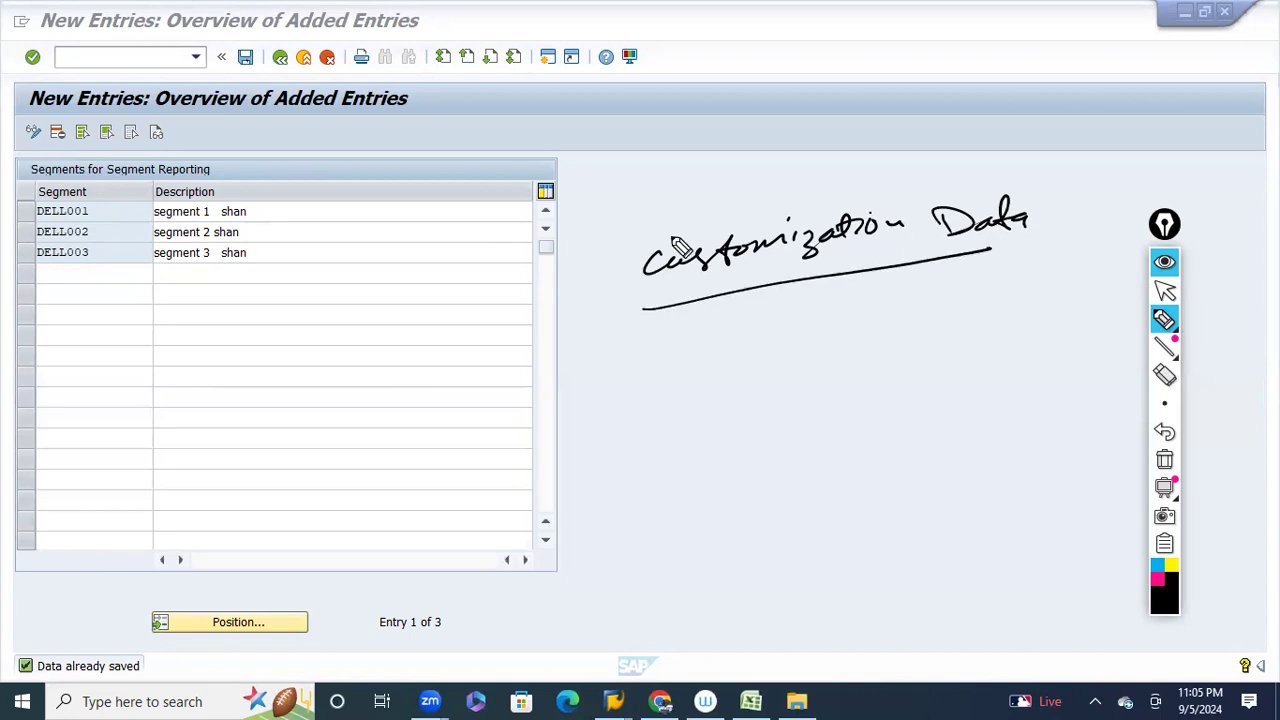
drag(685, 222, 640, 318)
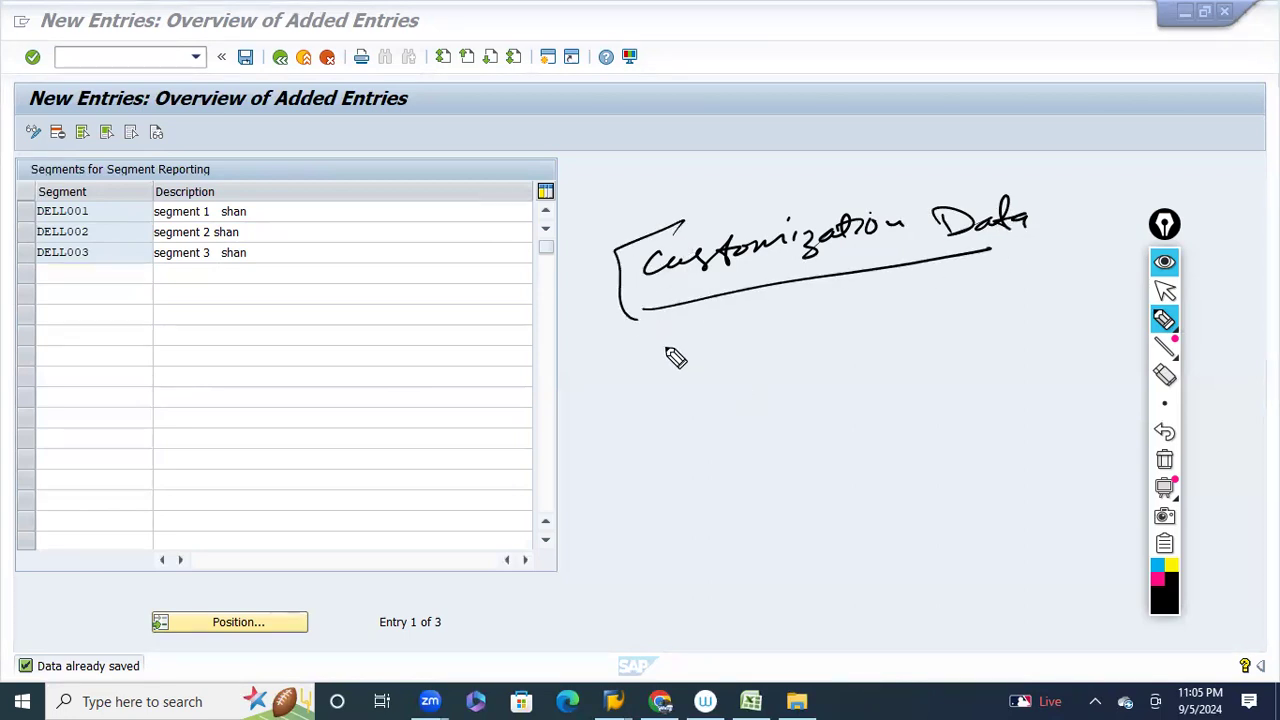
drag(630, 322, 648, 310)
mouse_move(652, 386)
mouse_down()
mouse_move(843, 334)
mouse_move(948, 332)
mouse_up()
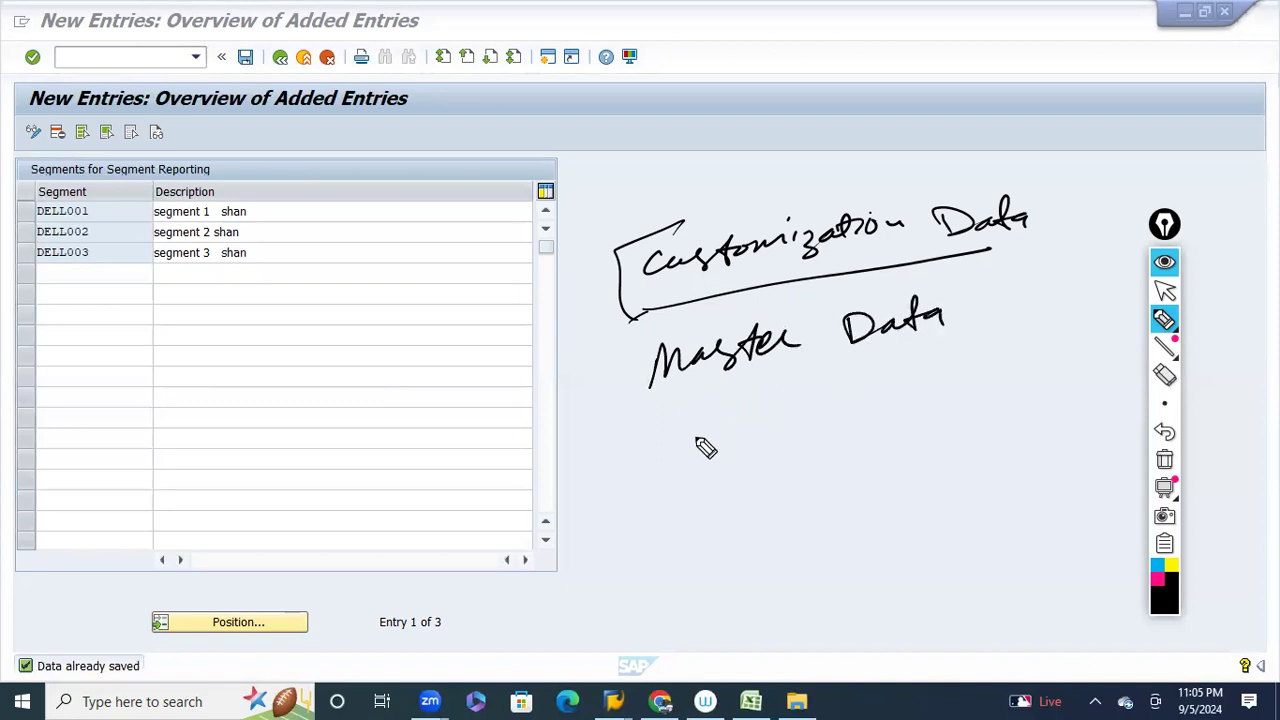
Handwrite "Transaction Data" below the other notes and draw arrows pointing to Master Data and Transaction Data.
drag(693, 427, 757, 413)
drag(708, 417, 706, 457)
mouse_move(723, 453)
mouse_down()
mouse_move(766, 430)
mouse_move(840, 426)
mouse_move(1052, 368)
mouse_up()
drag(560, 420, 607, 390)
drag(586, 386, 606, 405)
drag(613, 483, 657, 451)
drag(640, 456, 656, 467)
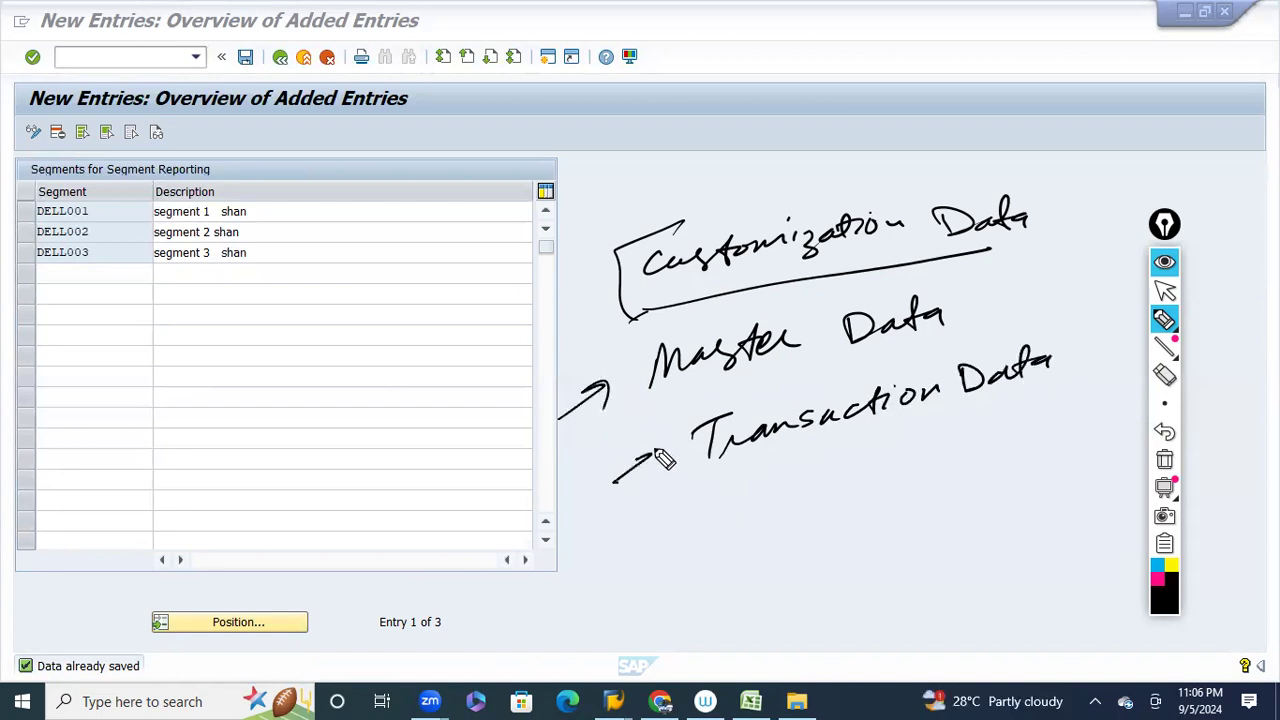
Outline Customization Data with Master Data, box Transaction Data separately, and add linking arrows and a bracket around all three notes.
mouse_move(684, 221)
mouse_down()
mouse_move(605, 265)
mouse_move(666, 417)
mouse_move(929, 354)
mouse_move(1063, 246)
mouse_move(668, 217)
mouse_up()
mouse_move(1057, 334)
mouse_down()
mouse_move(691, 410)
mouse_move(802, 452)
mouse_move(1105, 395)
mouse_move(1050, 337)
mouse_up()
mouse_move(1040, 212)
mouse_down()
mouse_move(1092, 178)
mouse_move(1018, 289)
mouse_up()
drag(1018, 289, 1052, 297)
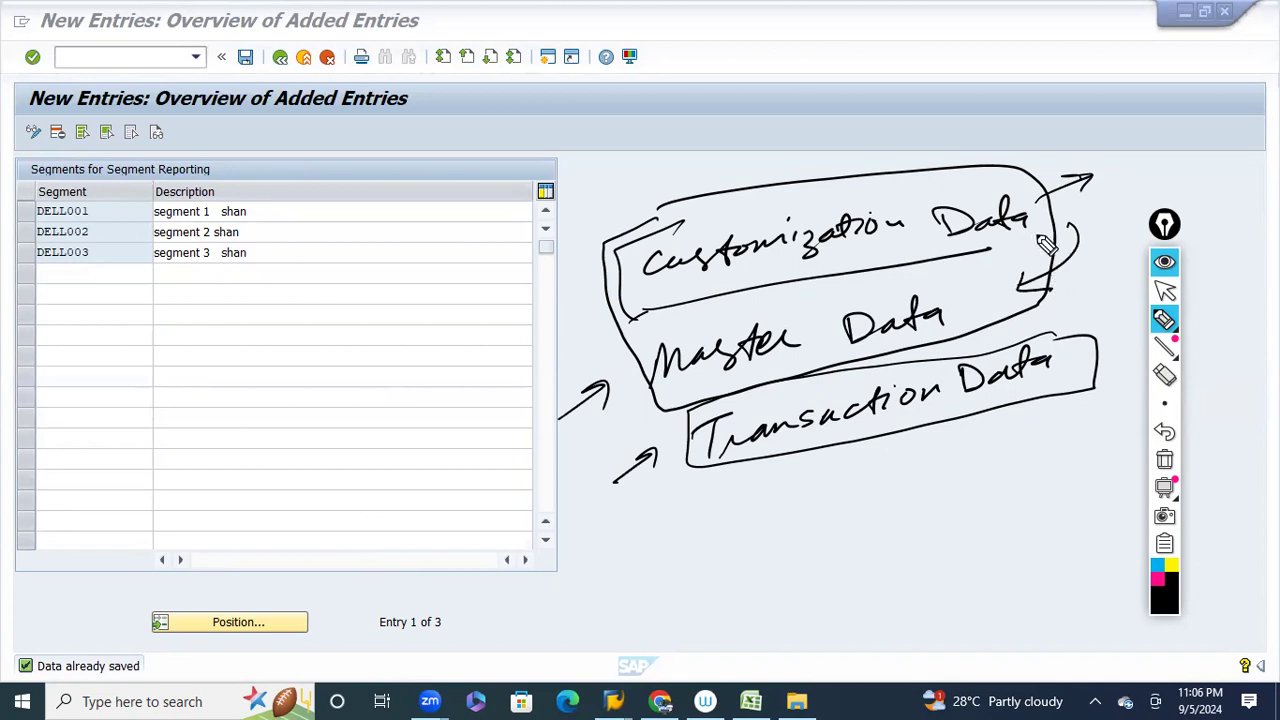
drag(955, 307, 979, 305)
drag(1062, 340, 1082, 330)
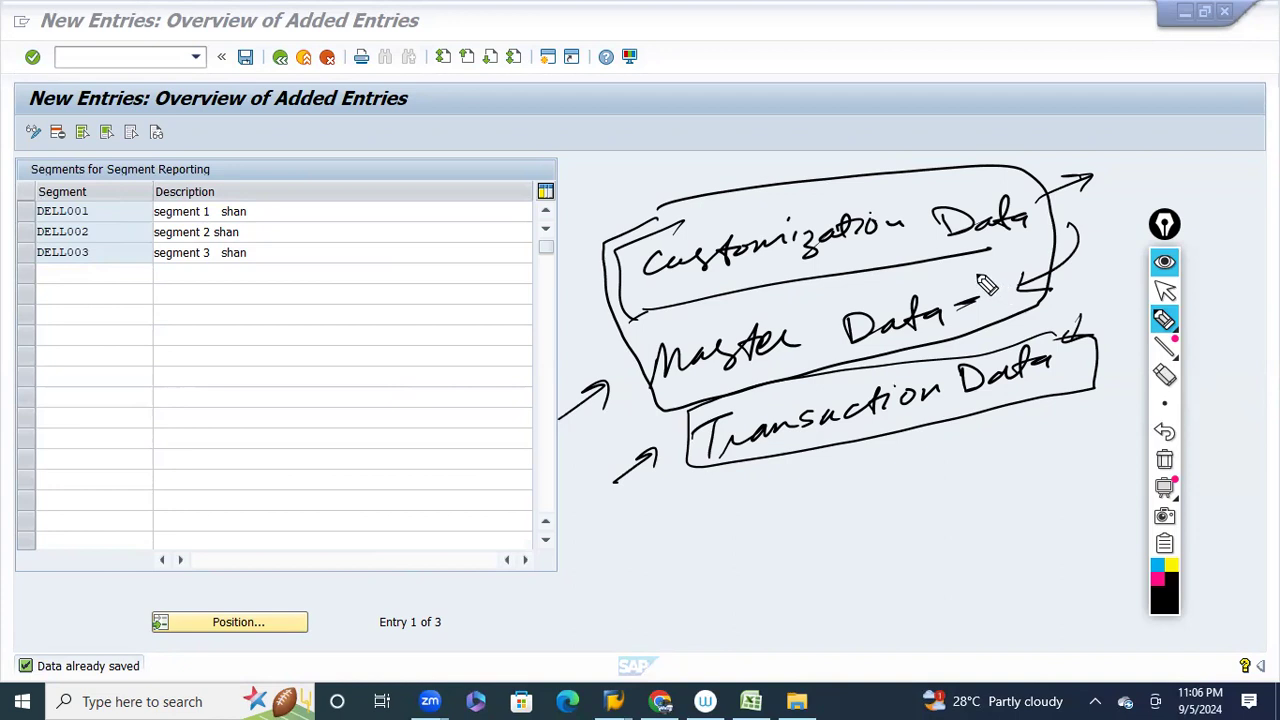
mouse_move(668, 193)
mouse_down()
mouse_move(588, 246)
mouse_move(670, 492)
mouse_move(716, 497)
mouse_up()
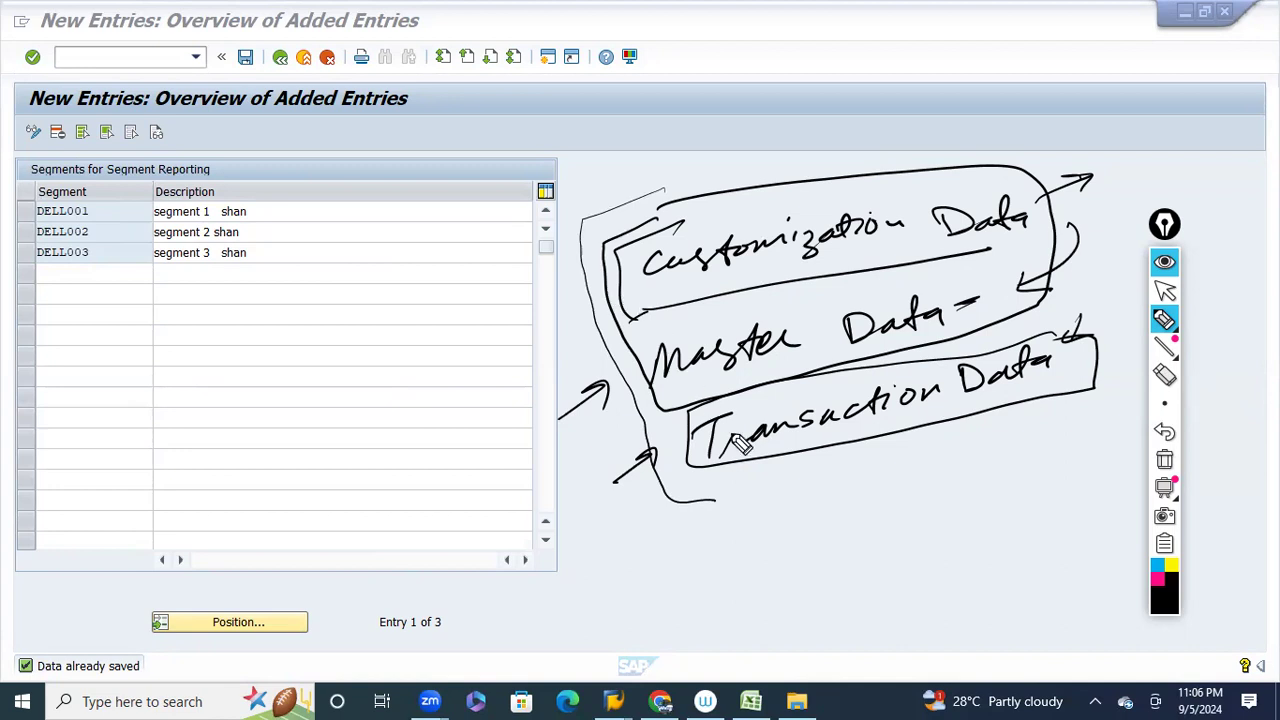
drag(690, 416, 685, 464)
Clear the data type annotations and switch back from the pen to the normal pointer.
click(1164, 460)
click(1166, 291)
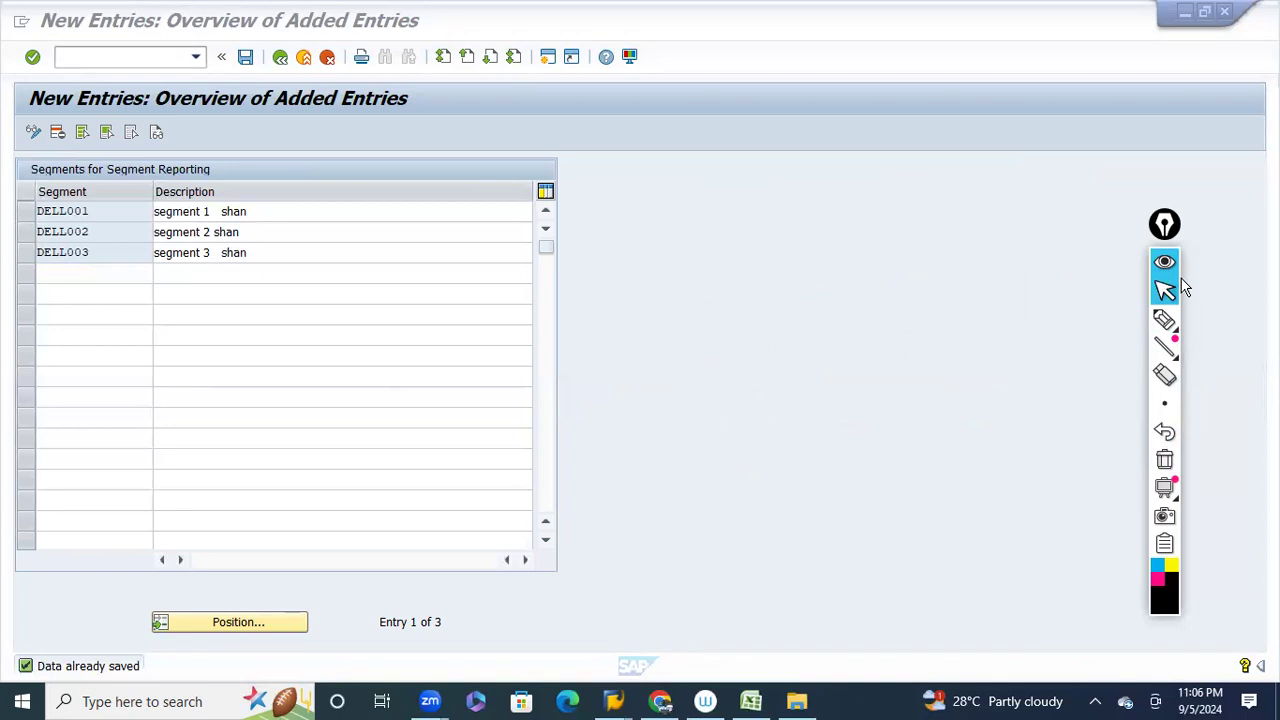
click(1197, 253)
click(1158, 218)
click(1151, 198)
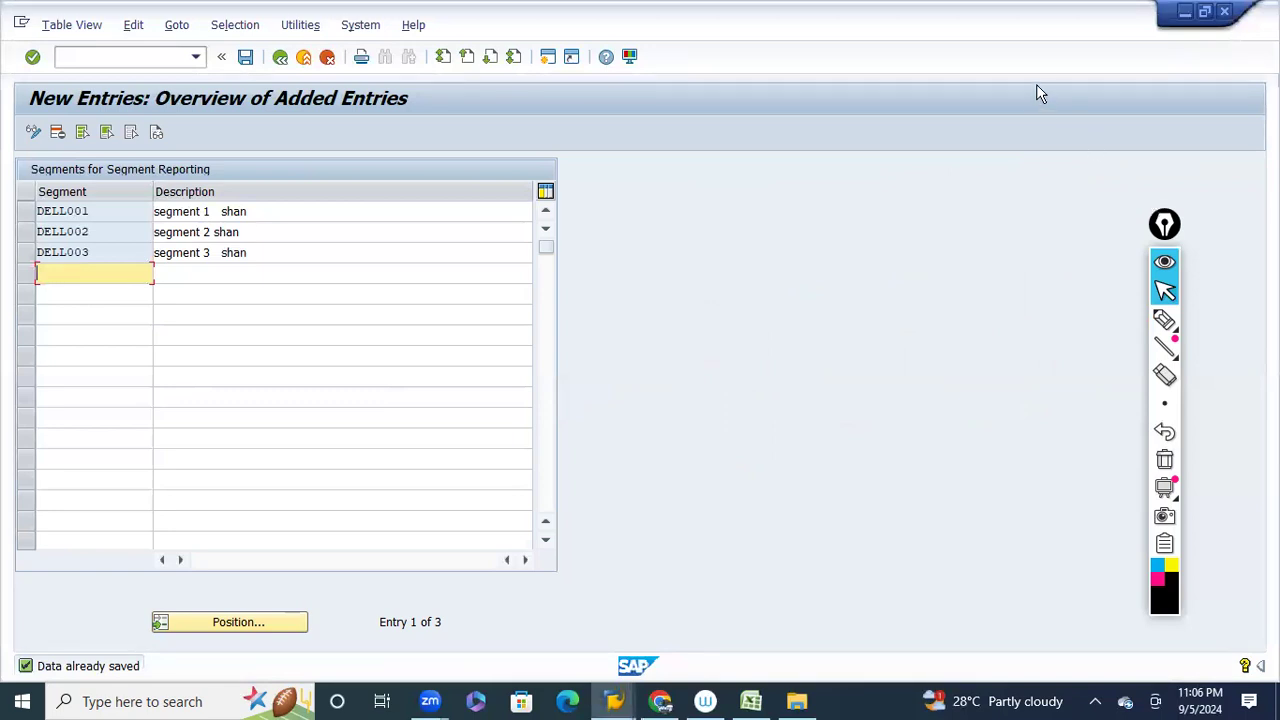
click(988, 28)
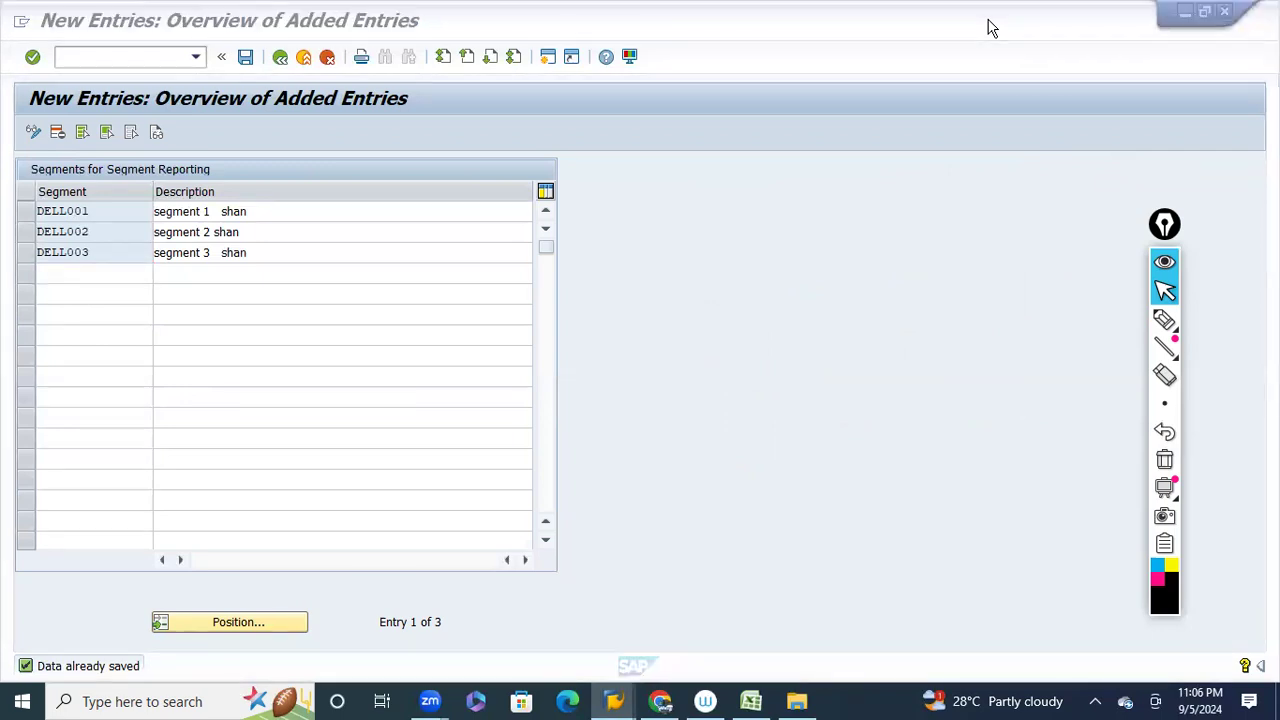